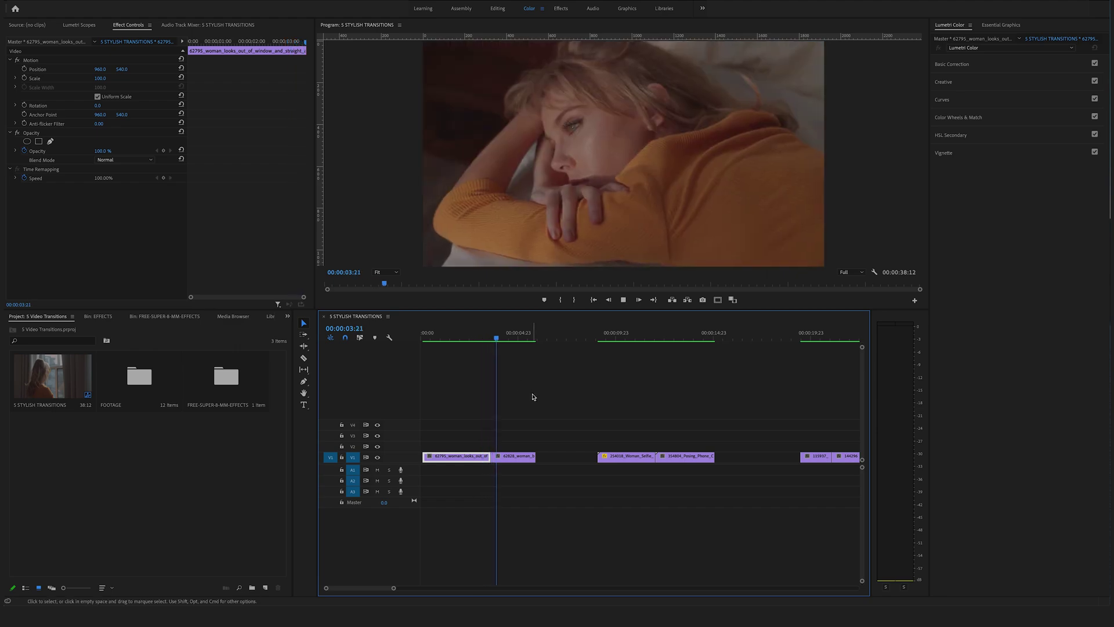
Add a Cross Dissolve transition at the cut between the first two clips on V1
{"action": "key", "text": "space"}
{"action": "left_click_drag", "start_coordinate": [507, 337], "coordinate": [484, 338]}
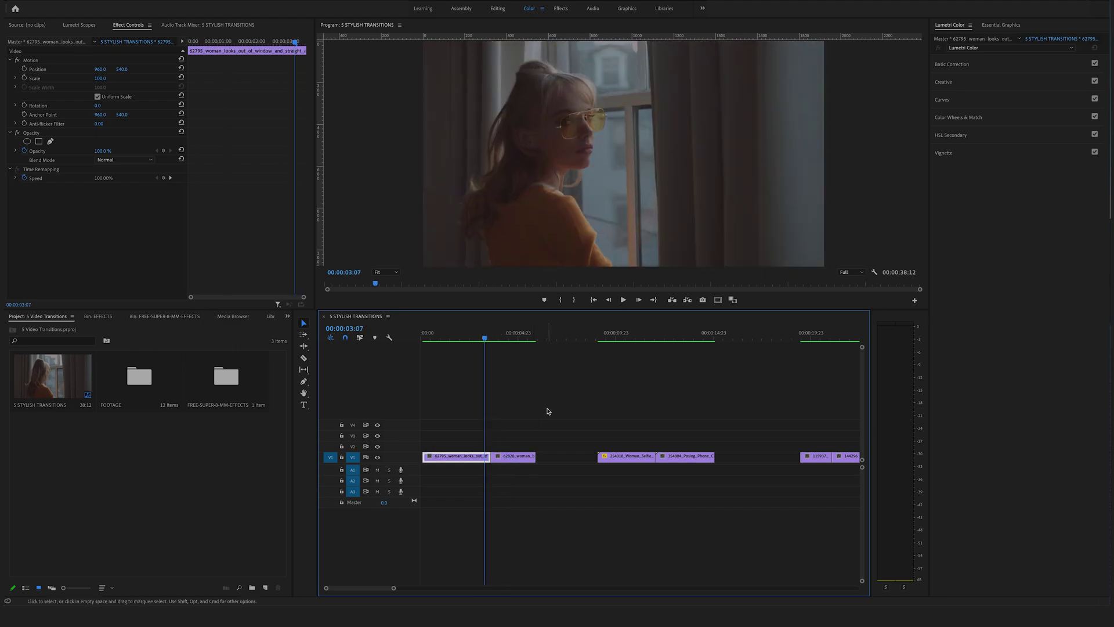
{"action": "left_click", "coordinate": [287, 315]}
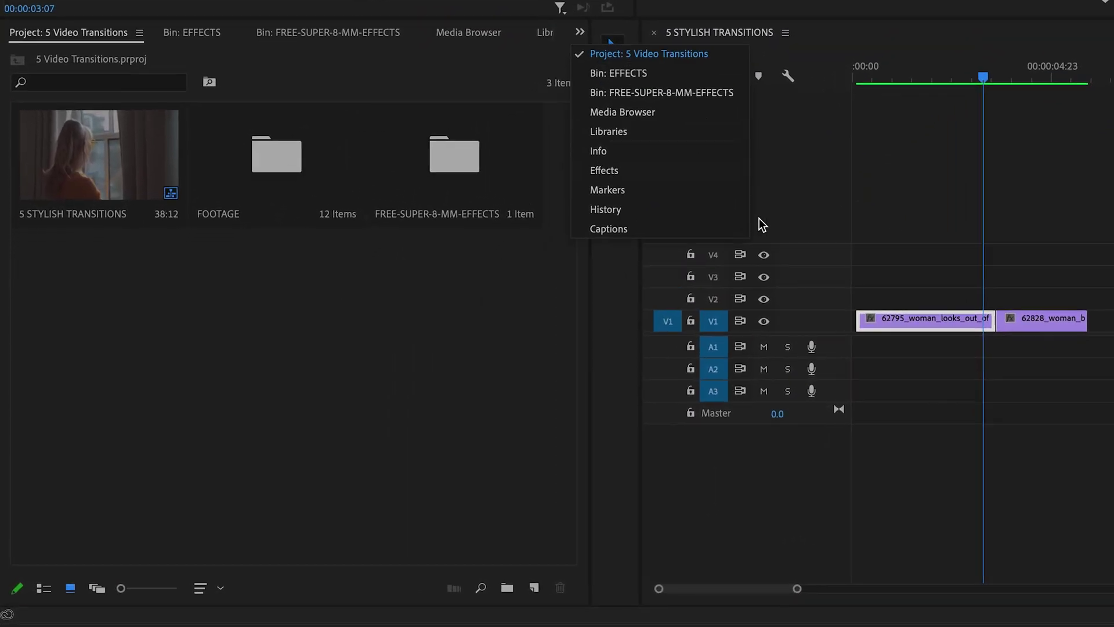
{"action": "left_click", "coordinate": [651, 170]}
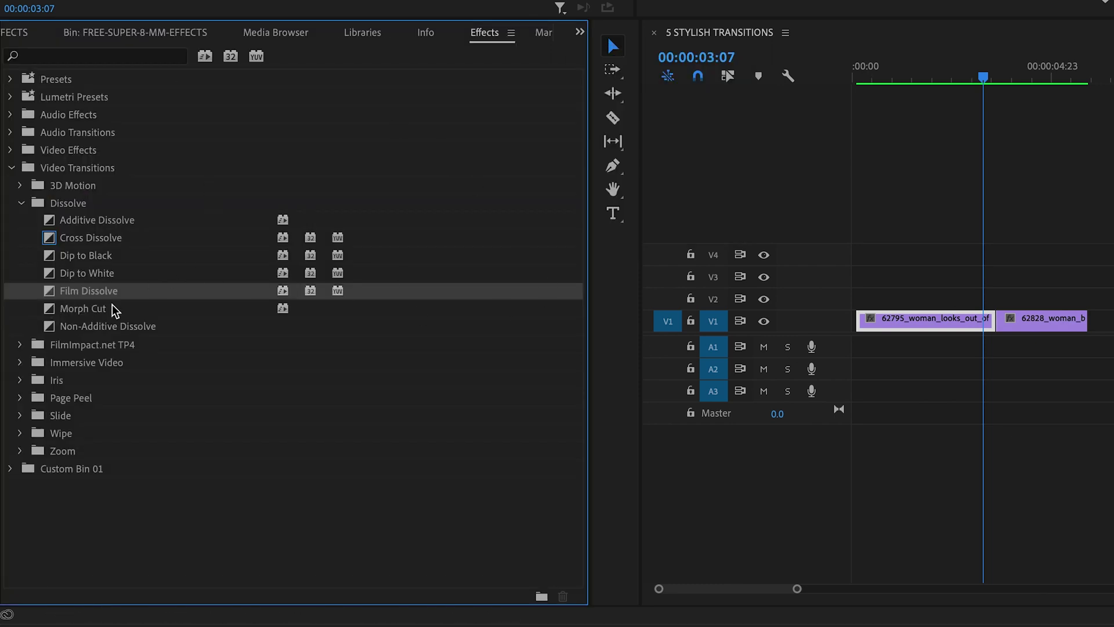
{"action": "left_click", "coordinate": [58, 244]}
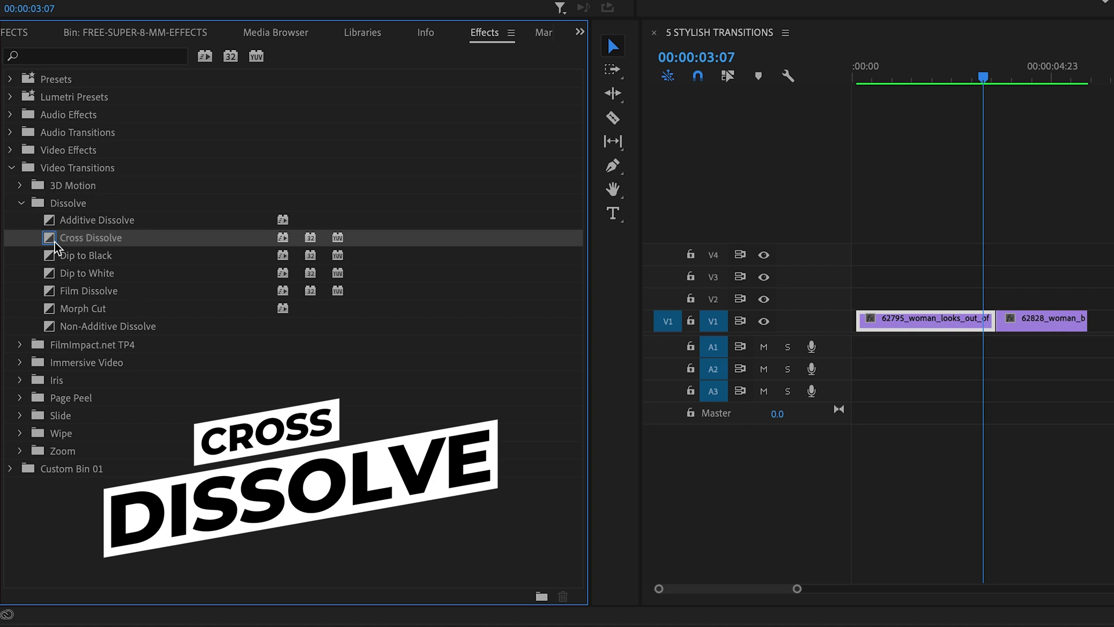
{"action": "left_click_drag", "start_coordinate": [50, 244], "coordinate": [1003, 329]}
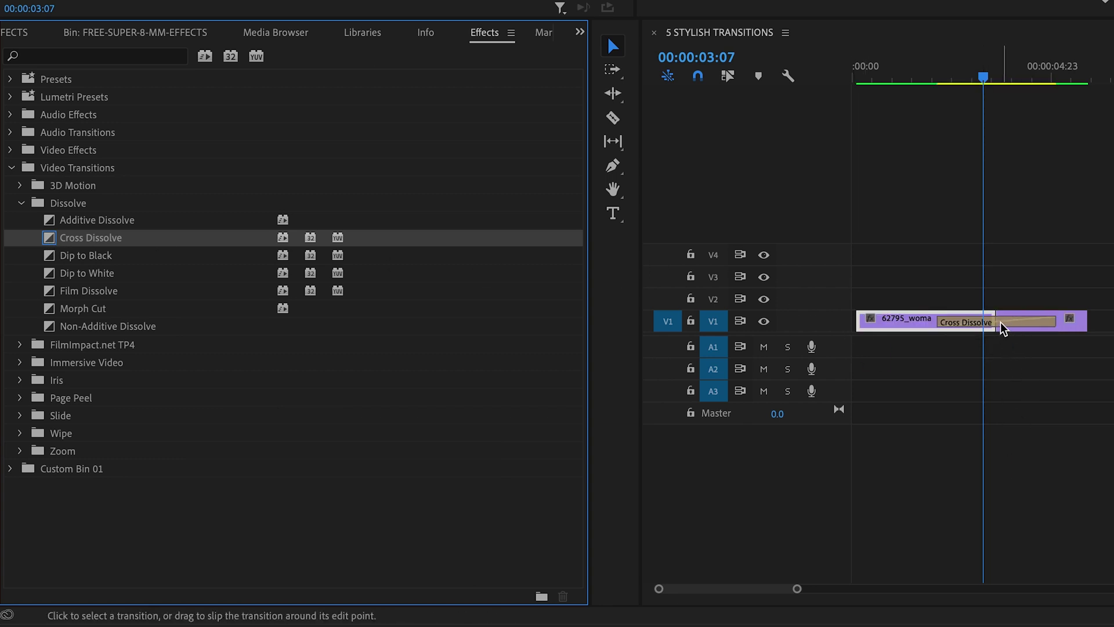
Shorten the Cross Dissolve's duration to about half a second and preview the transition in the timeline
{"action": "double_click", "coordinate": [1003, 329]}
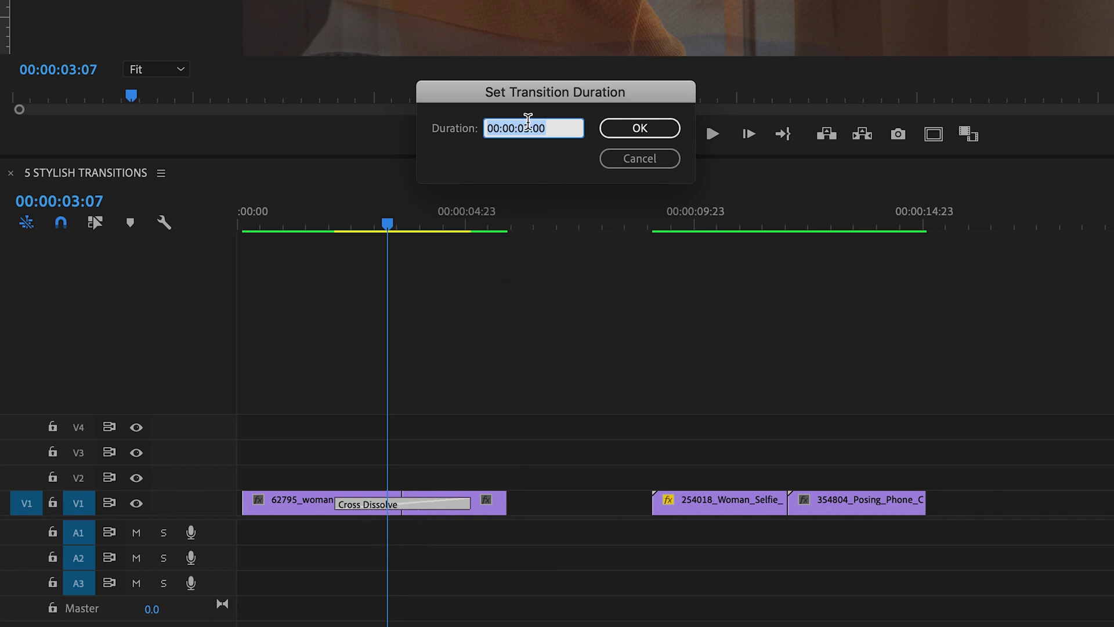
{"action": "left_click", "coordinate": [528, 128]}
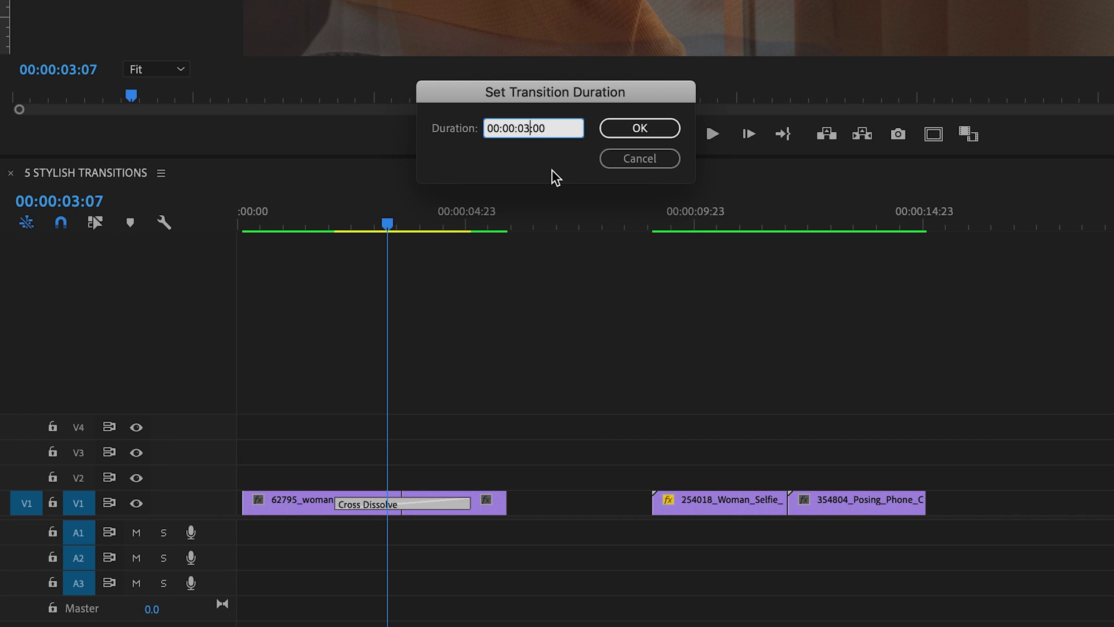
{"action": "key", "text": "BackSpace"}
{"action": "type", "text": "0"}
{"action": "key", "text": "Right"}
{"action": "key", "text": "Right"}
{"action": "key", "text": "Right"}
{"action": "key", "text": "Return"}
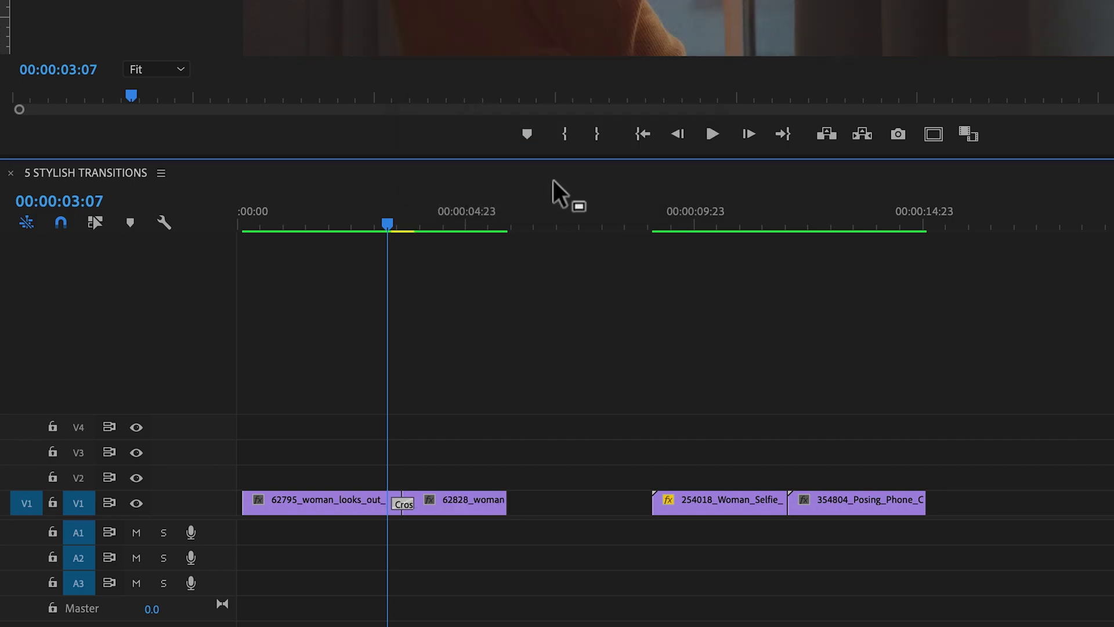
{"action": "key", "text": "space"}
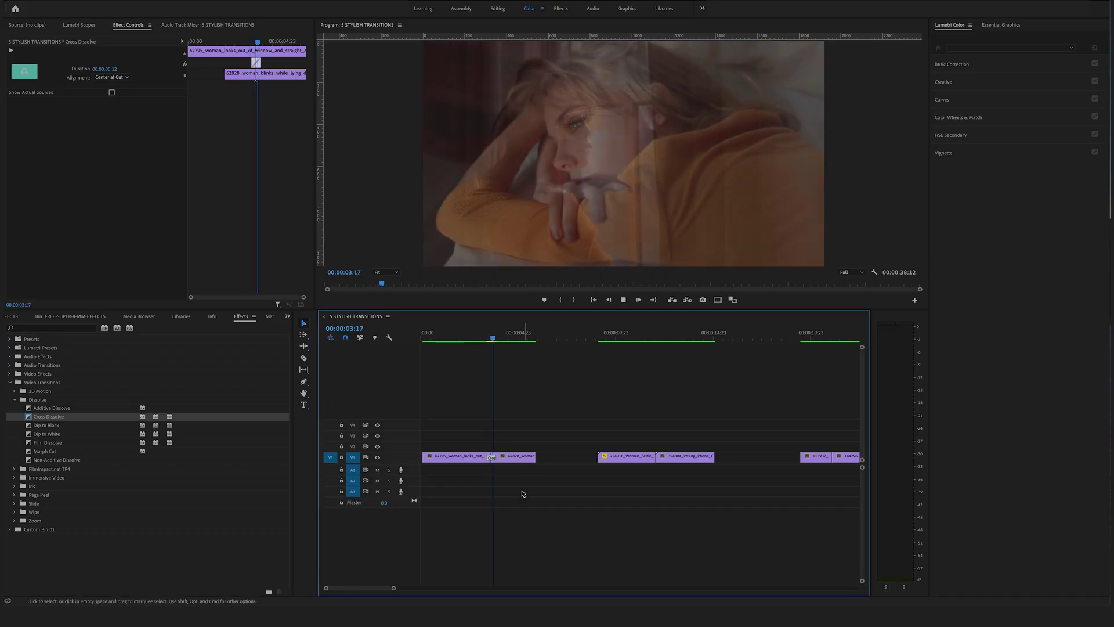
{"action": "key", "text": "space"}
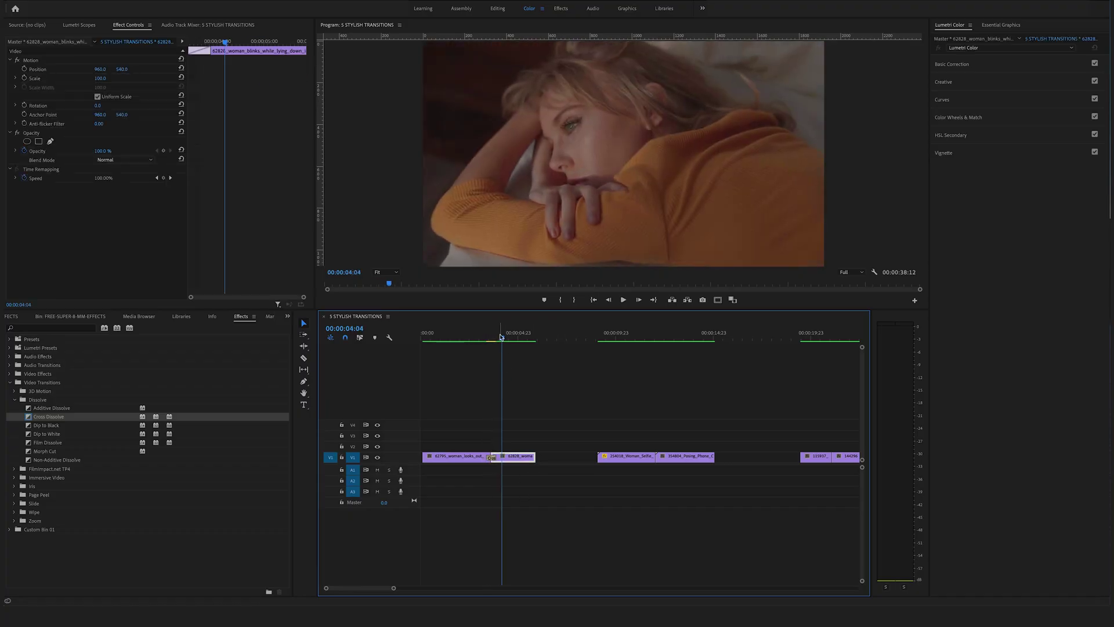
{"action": "left_click_drag", "start_coordinate": [503, 338], "coordinate": [492, 340]}
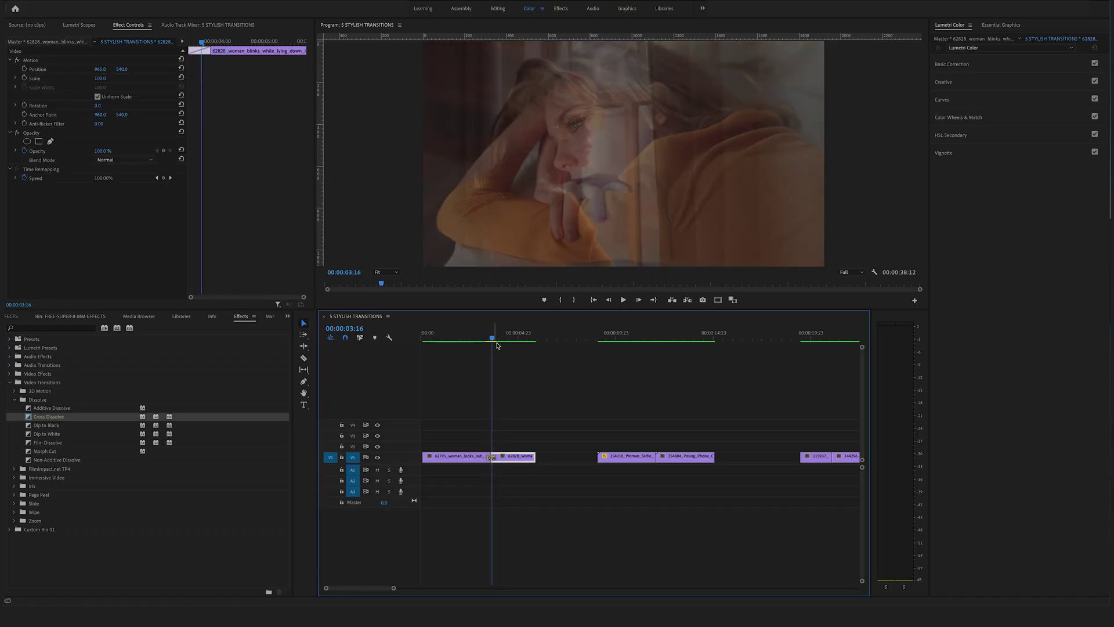
Create a new adjustment layer at 1920 × 1080, 23.976 fps, with square pixels in the project
{"action": "left_click", "coordinate": [15, 317]}
{"action": "left_click", "coordinate": [10, 318]}
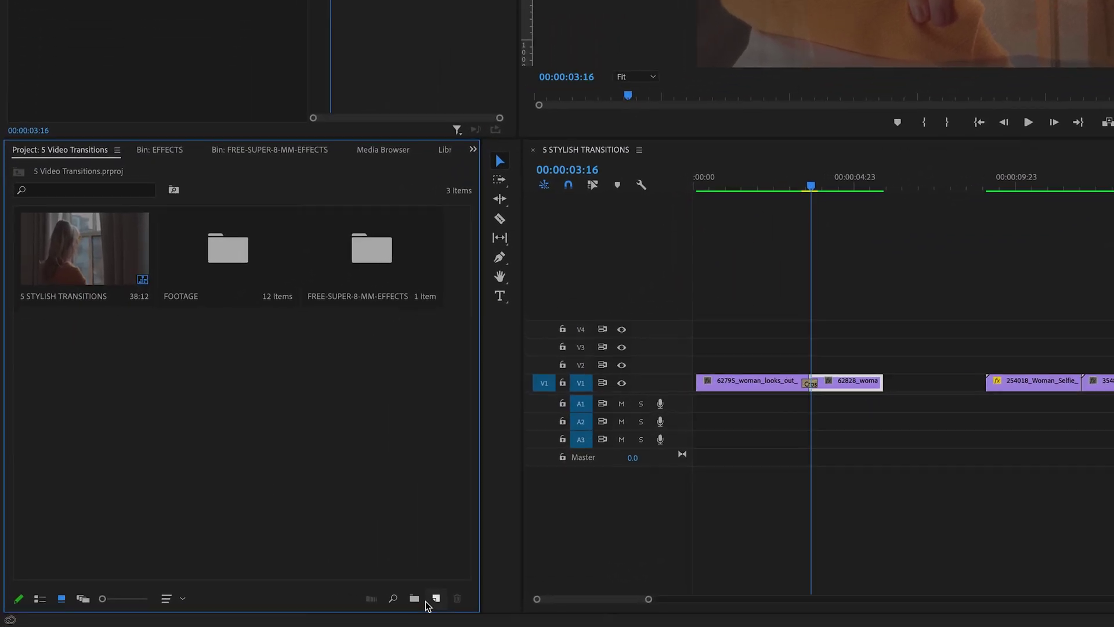
{"action": "left_click", "coordinate": [434, 601]}
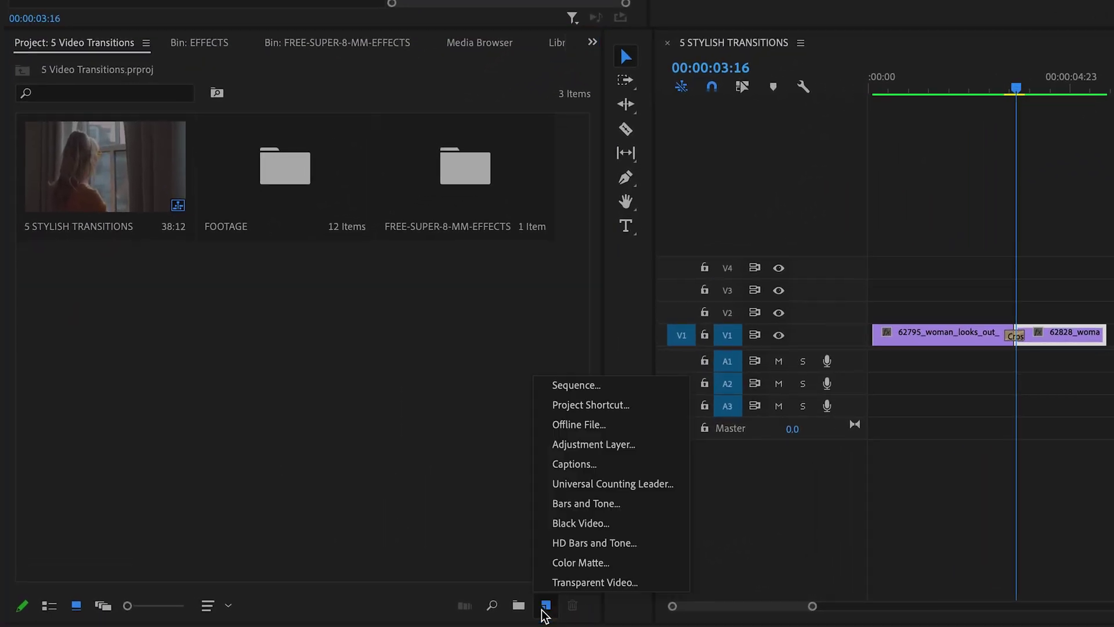
{"action": "left_click", "coordinate": [638, 447]}
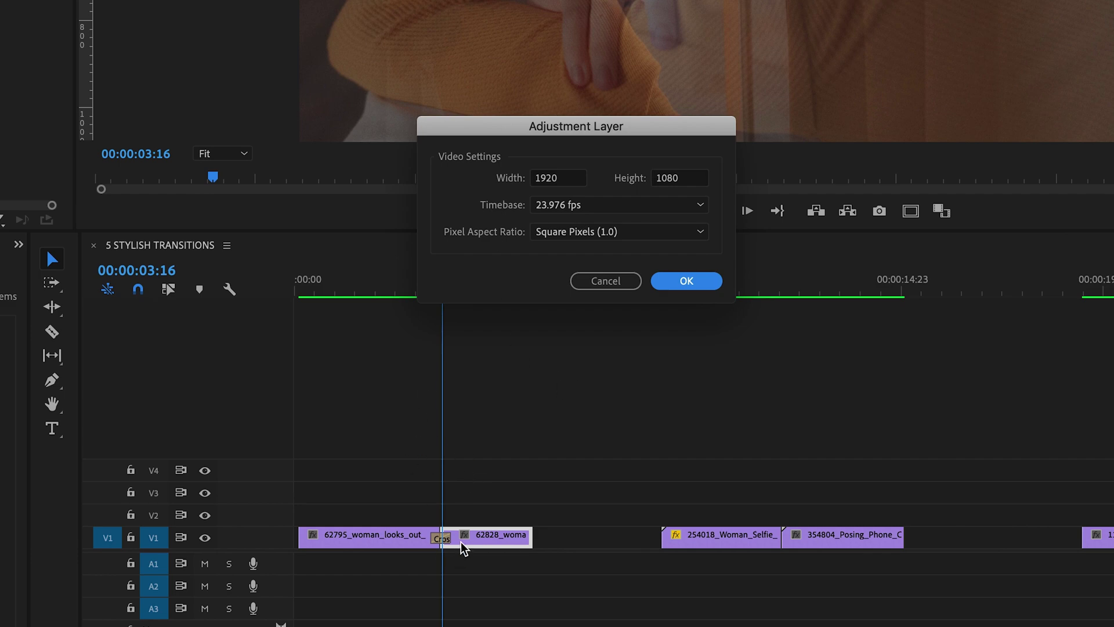
{"action": "left_click", "coordinate": [687, 281]}
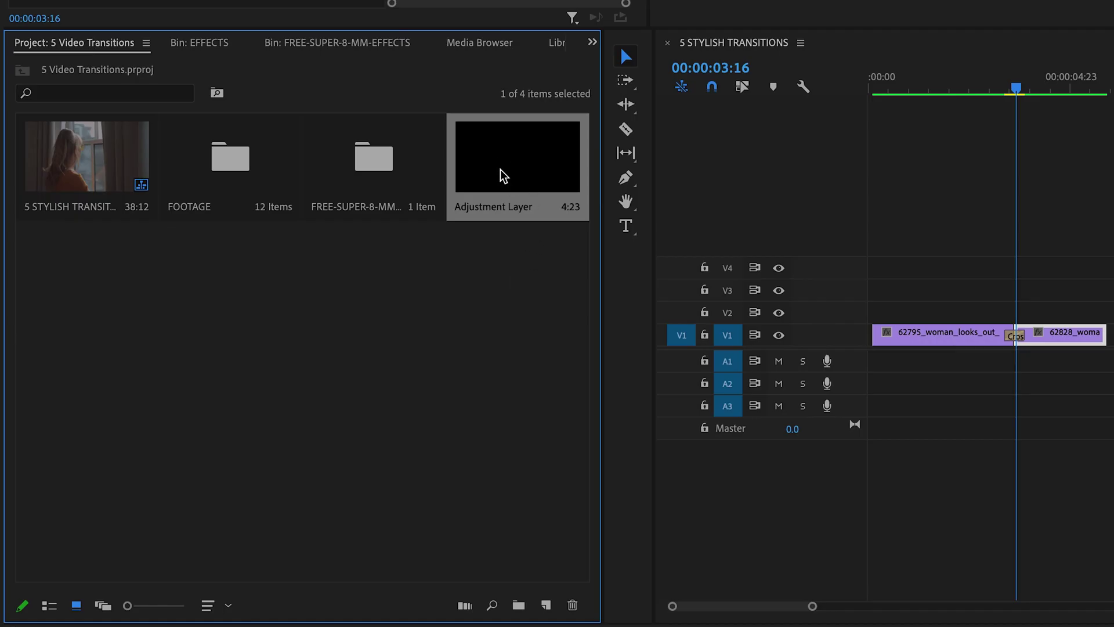
Place the adjustment layer on V2 over the Cross Dissolve and trim it to about 1.4 seconds
{"action": "left_click_drag", "start_coordinate": [497, 169], "coordinate": [998, 312]}
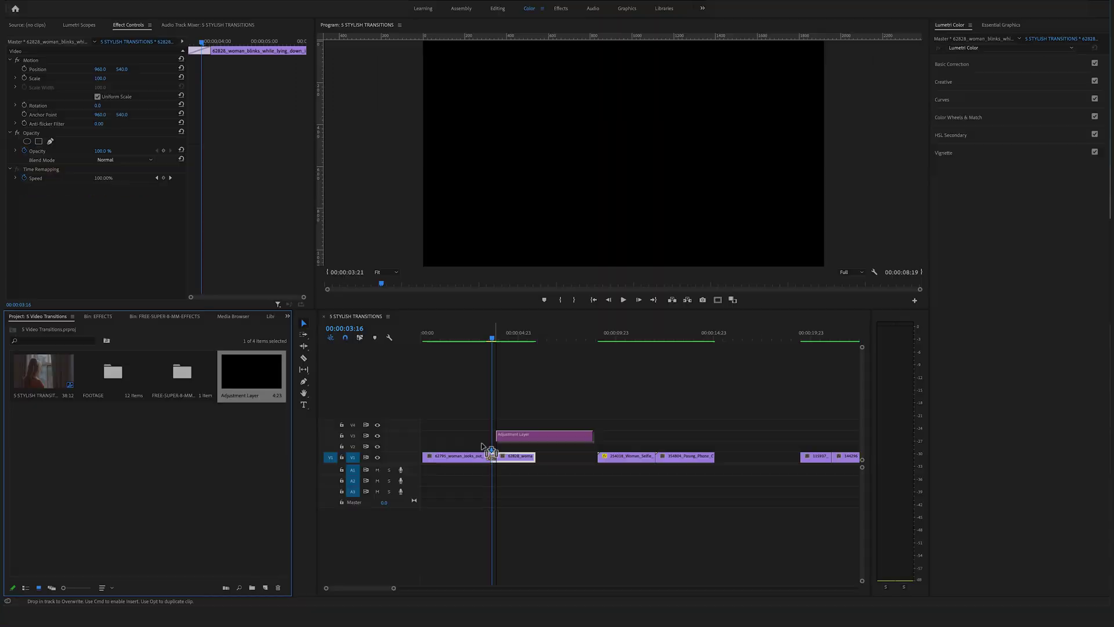
{"action": "left_click_drag", "start_coordinate": [482, 447], "coordinate": [468, 447]}
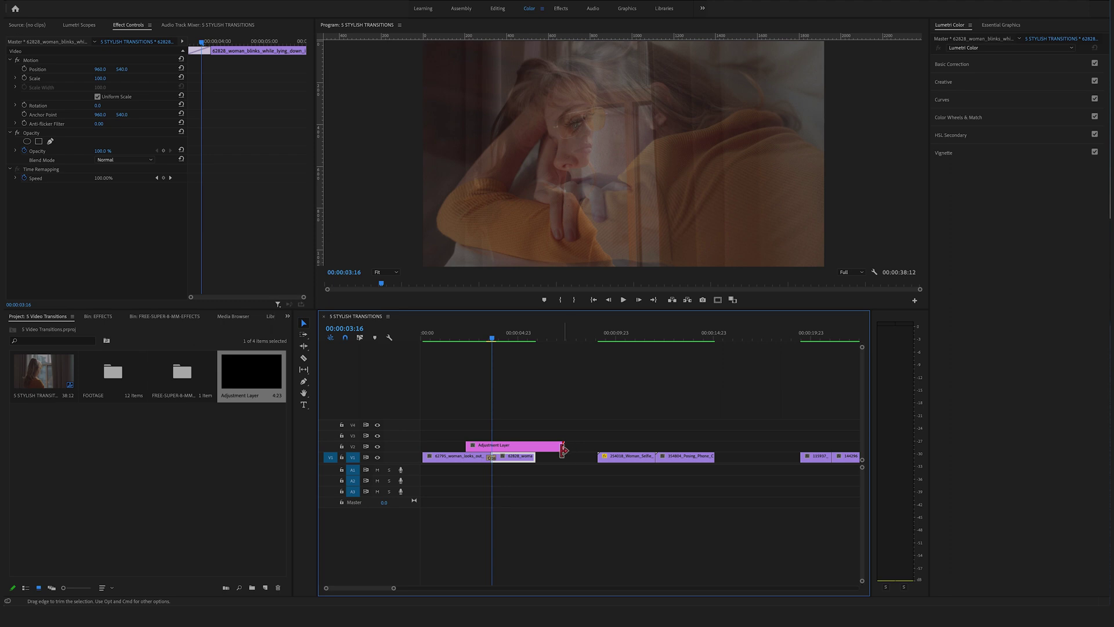
{"action": "left_click_drag", "start_coordinate": [563, 450], "coordinate": [498, 450]}
{"action": "key", "text": "="}
Move the playhead to the adjustment layer's start at 00:00:02:23 and apply the Offset effect to the layer
{"action": "left_click_drag", "start_coordinate": [549, 339], "coordinate": [525, 342]}
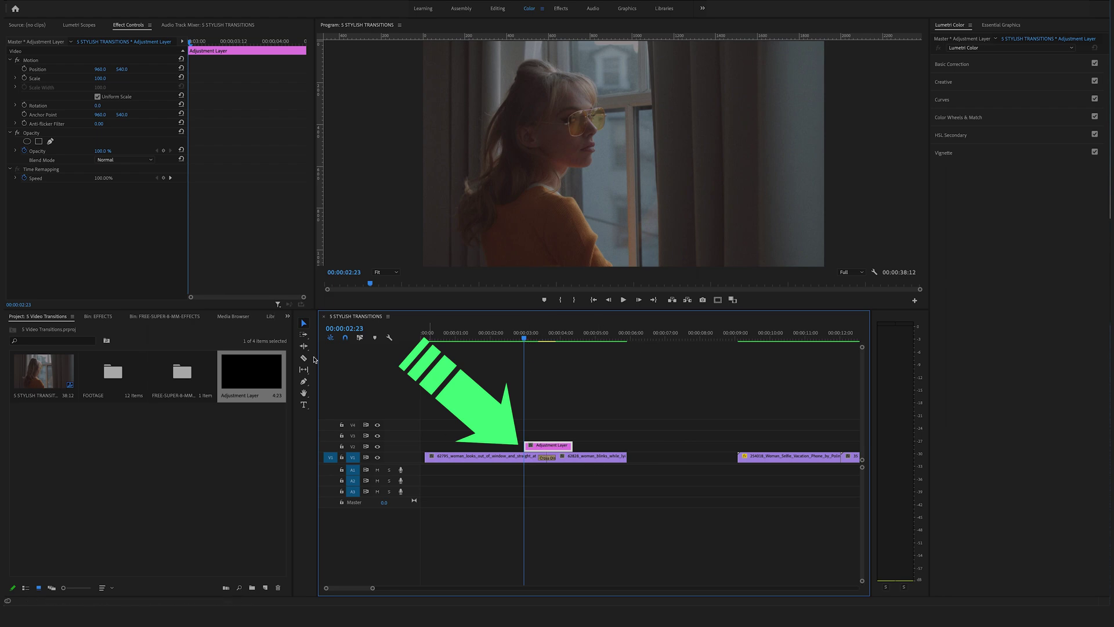
{"action": "left_click", "coordinate": [287, 316]}
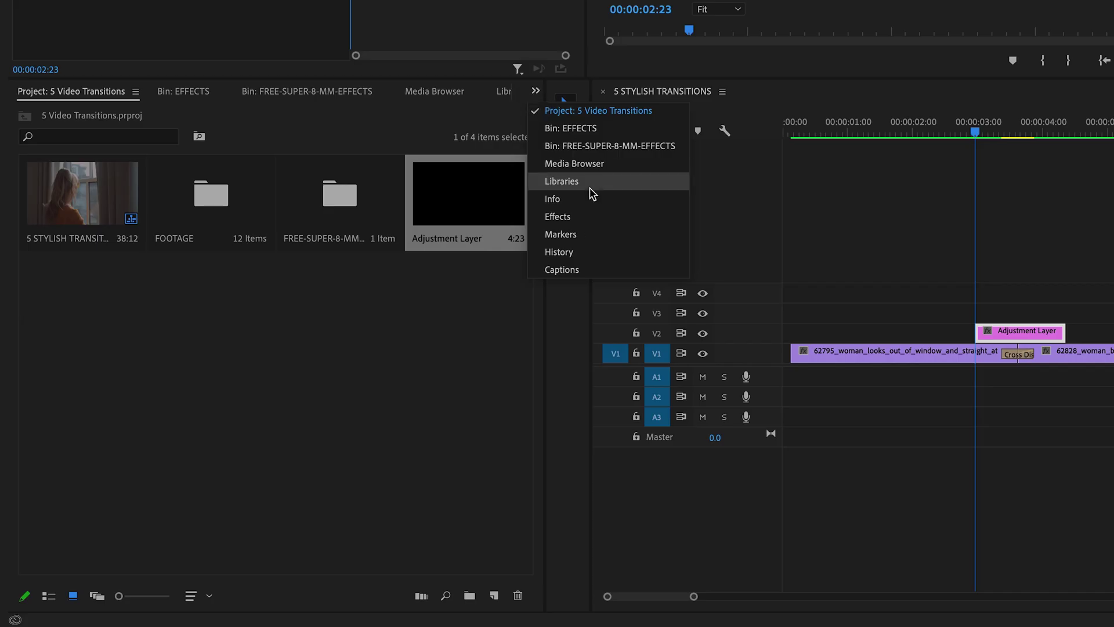
{"action": "left_click", "coordinate": [589, 219]}
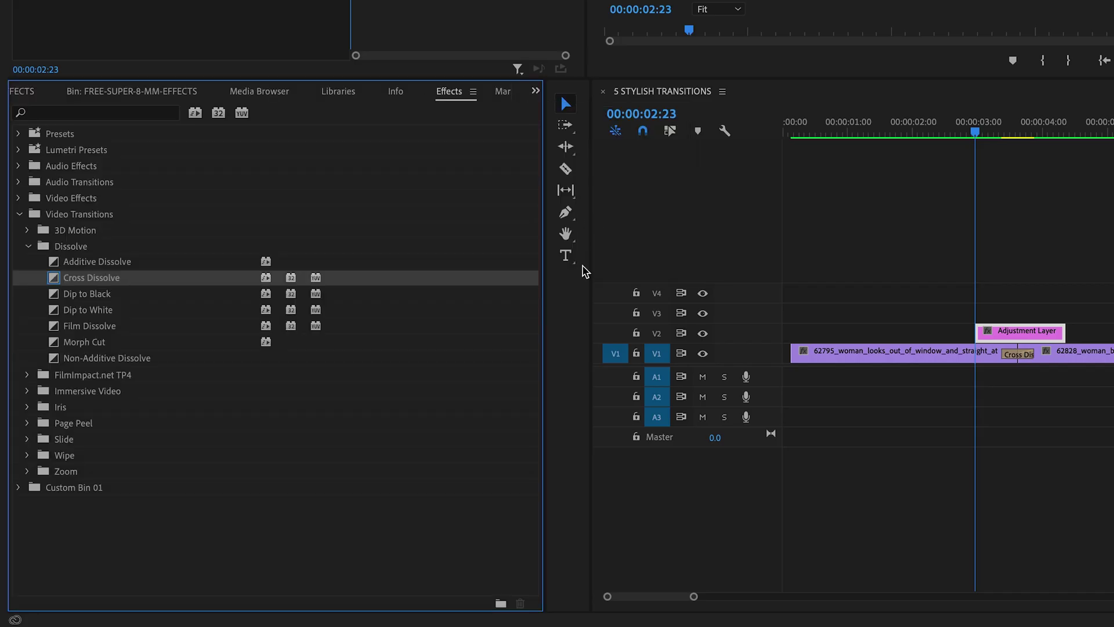
{"action": "left_click", "coordinate": [91, 114]}
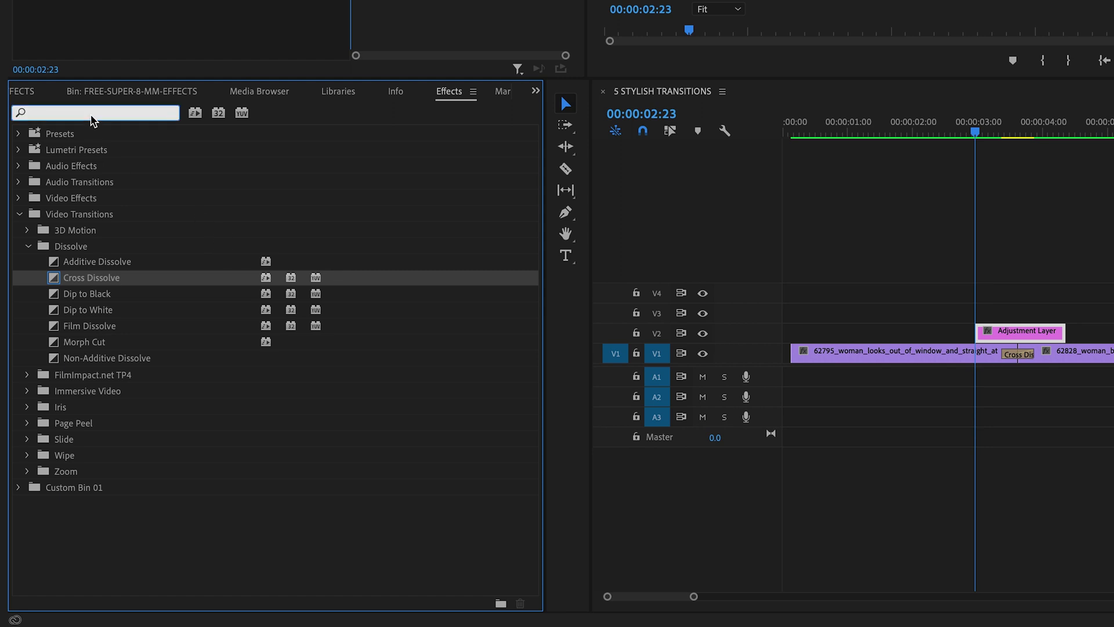
{"action": "type", "text": "offset"}
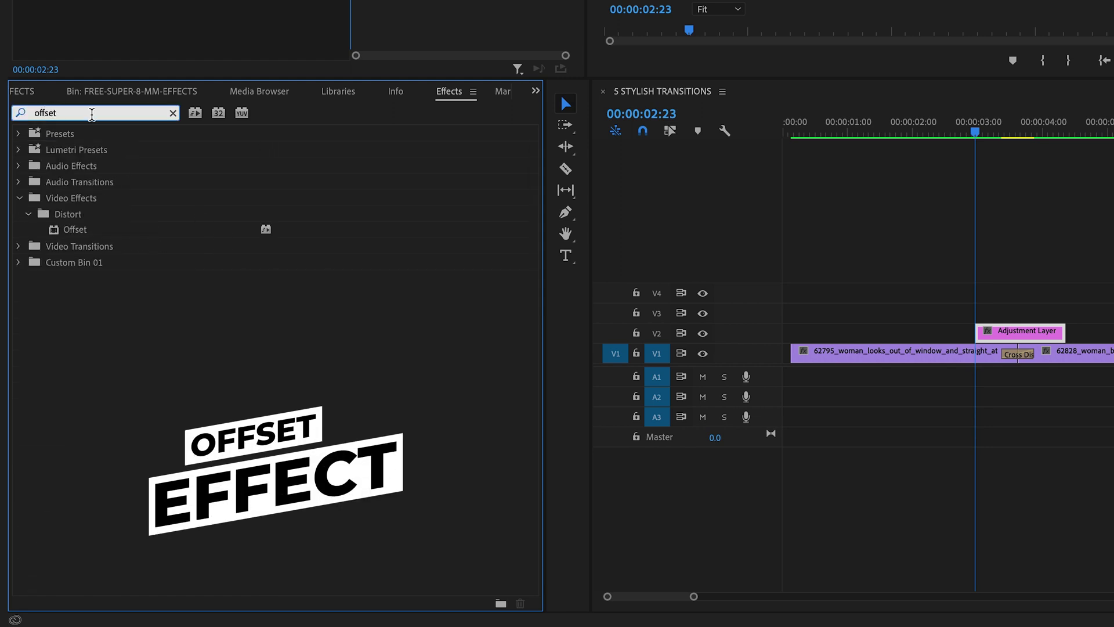
{"action": "left_click", "coordinate": [55, 232]}
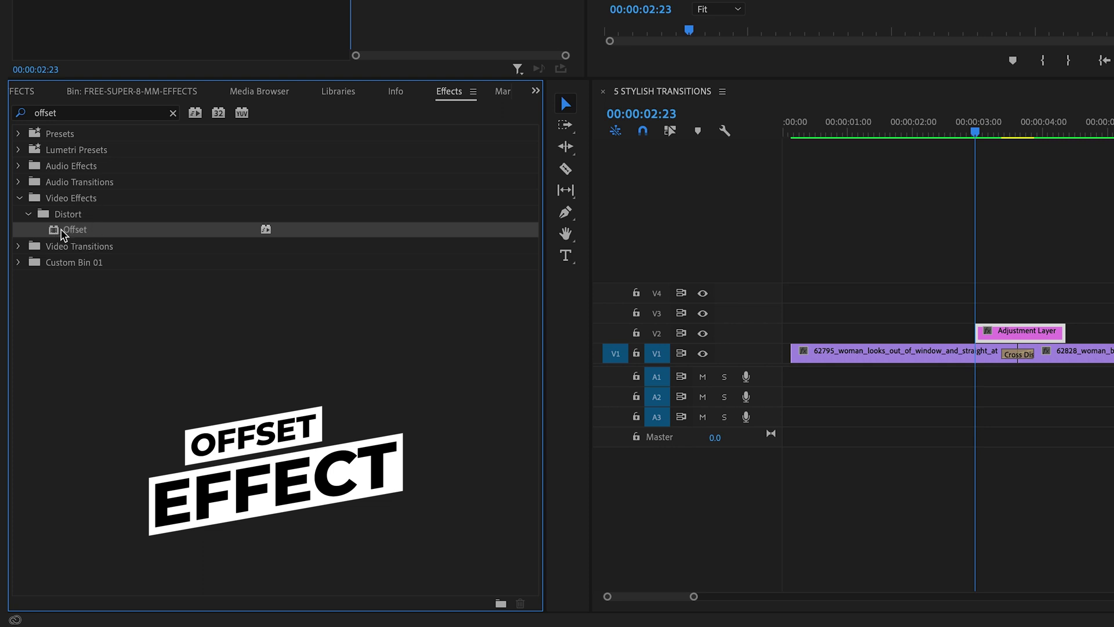
{"action": "left_click_drag", "start_coordinate": [54, 232], "coordinate": [1030, 336]}
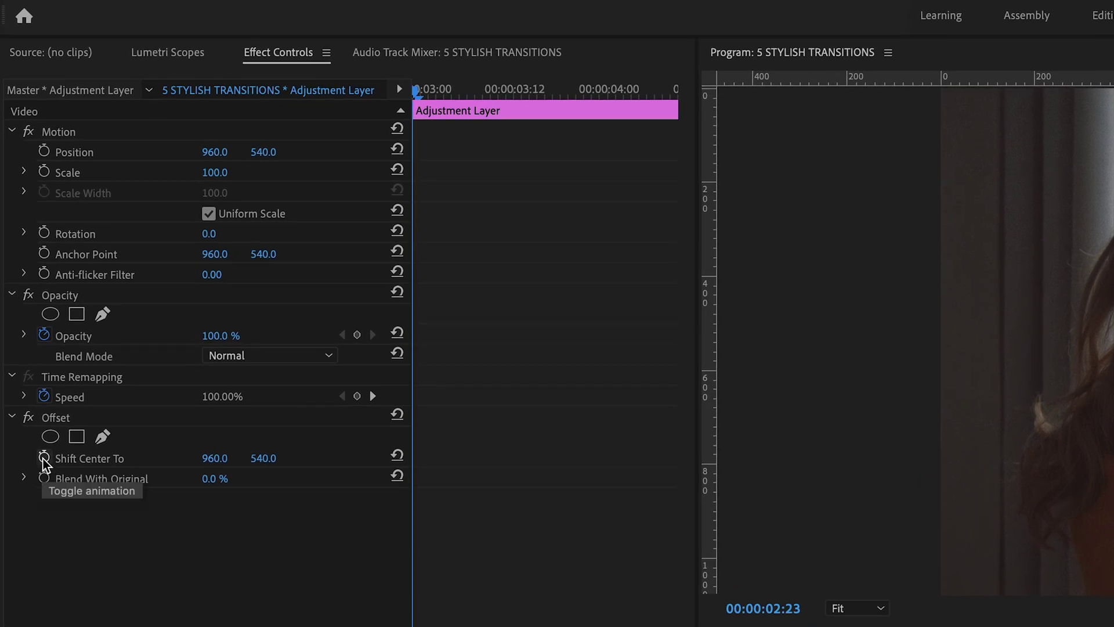
Keyframe Offset's Shift Center To from 960, 540 at the adjustment layer's start to a vertical value of 8000 at its end, and preview it
{"action": "left_click", "coordinate": [44, 459]}
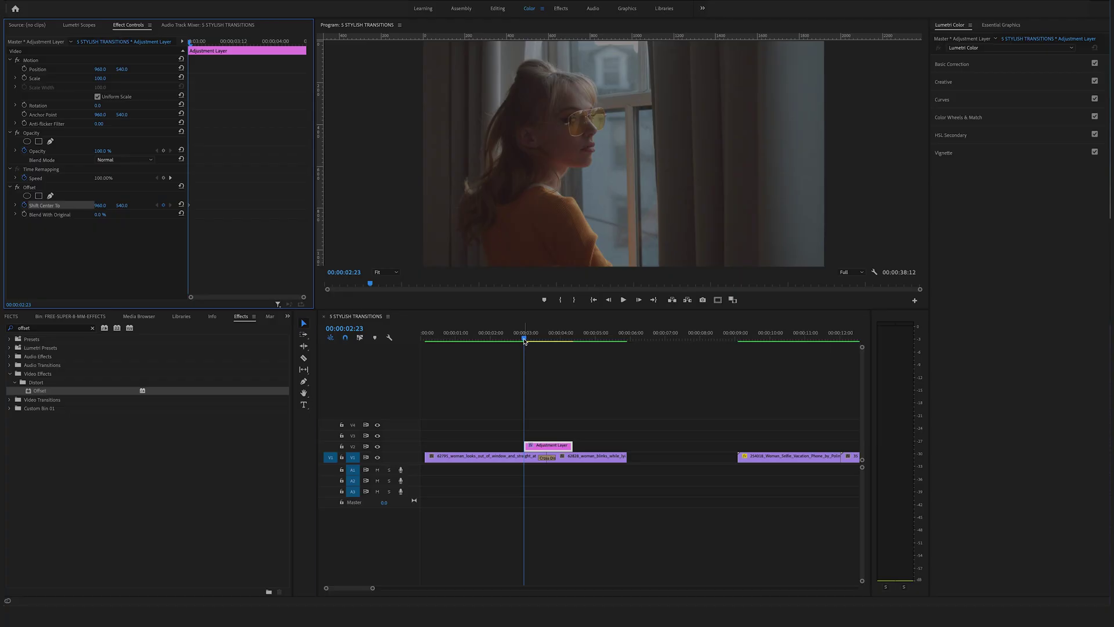
{"action": "left_click_drag", "start_coordinate": [526, 340], "coordinate": [573, 345]}
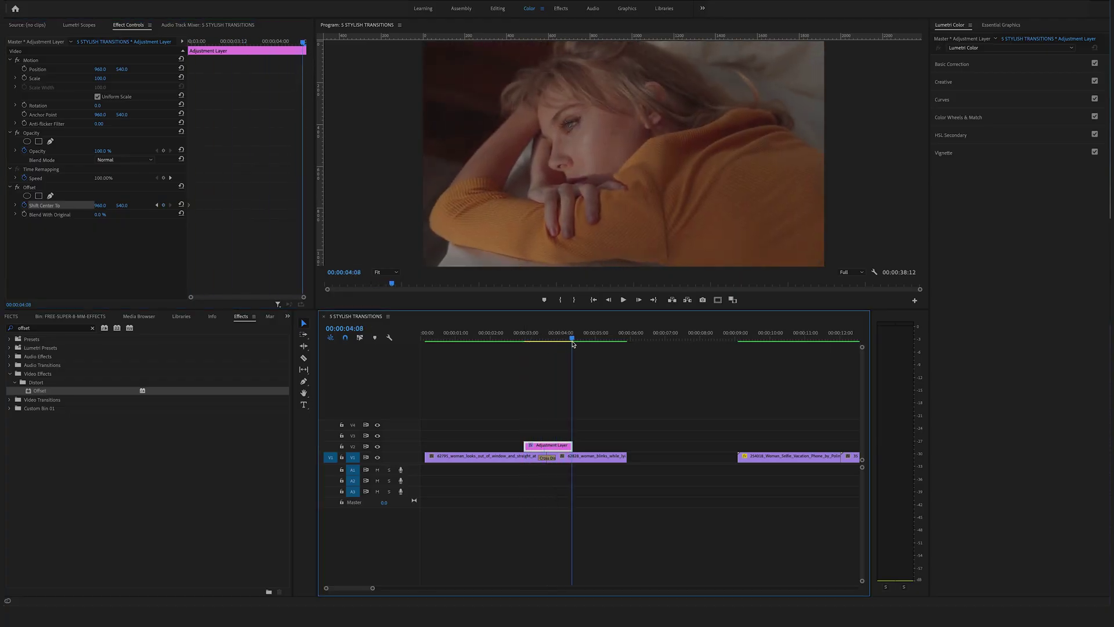
{"action": "left_click", "coordinate": [568, 456]}
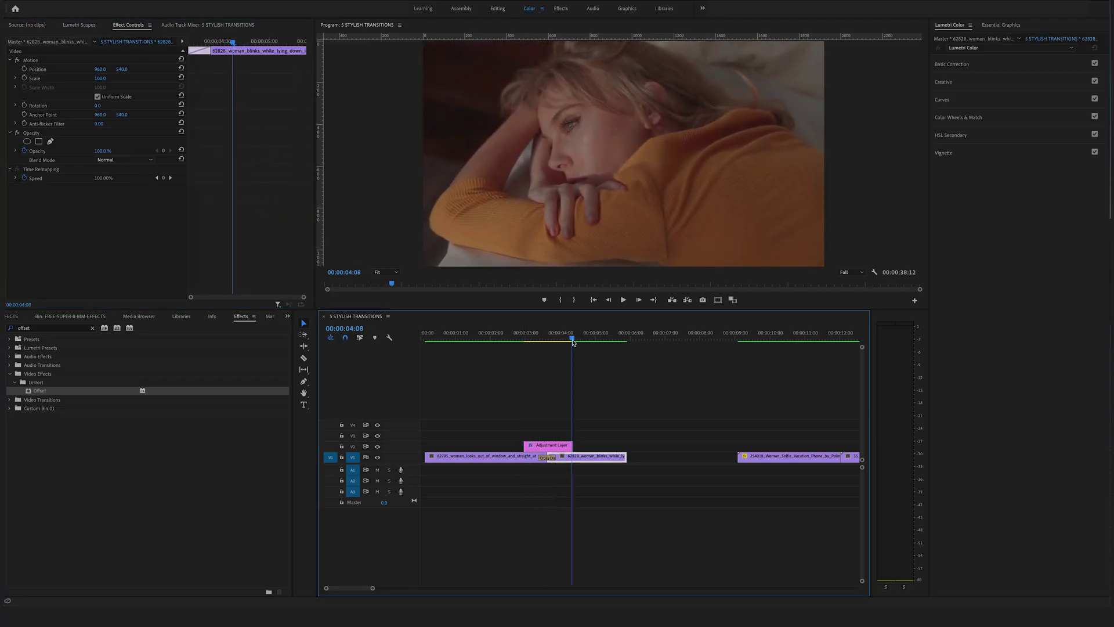
{"action": "left_click", "coordinate": [557, 449]}
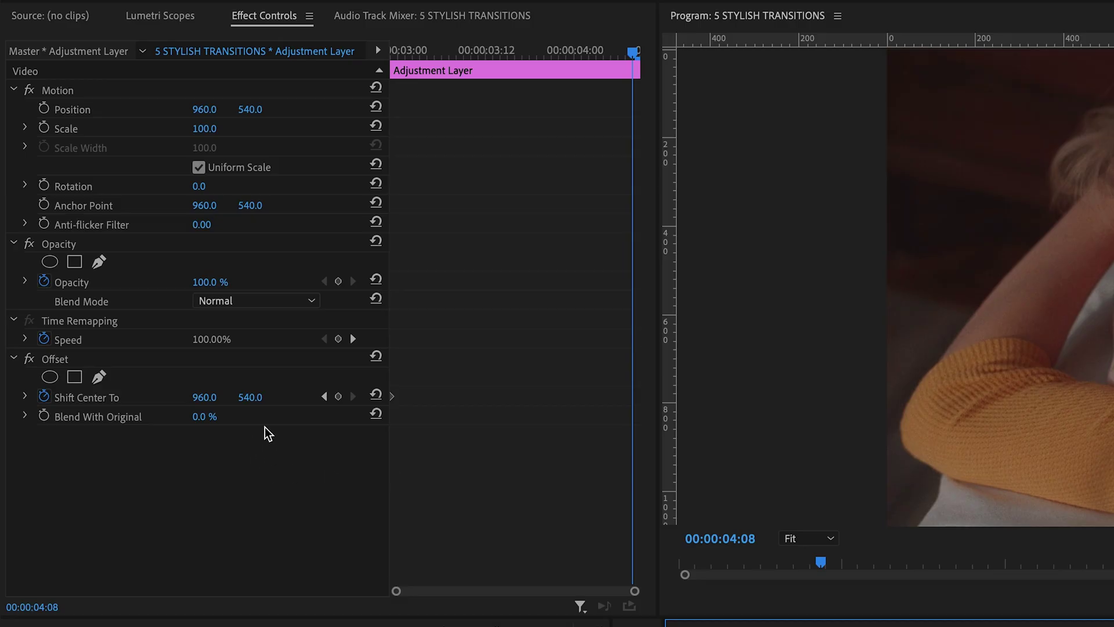
{"action": "left_click_drag", "start_coordinate": [250, 410], "coordinate": [453, 409]}
{"action": "left_click", "coordinate": [248, 399]}
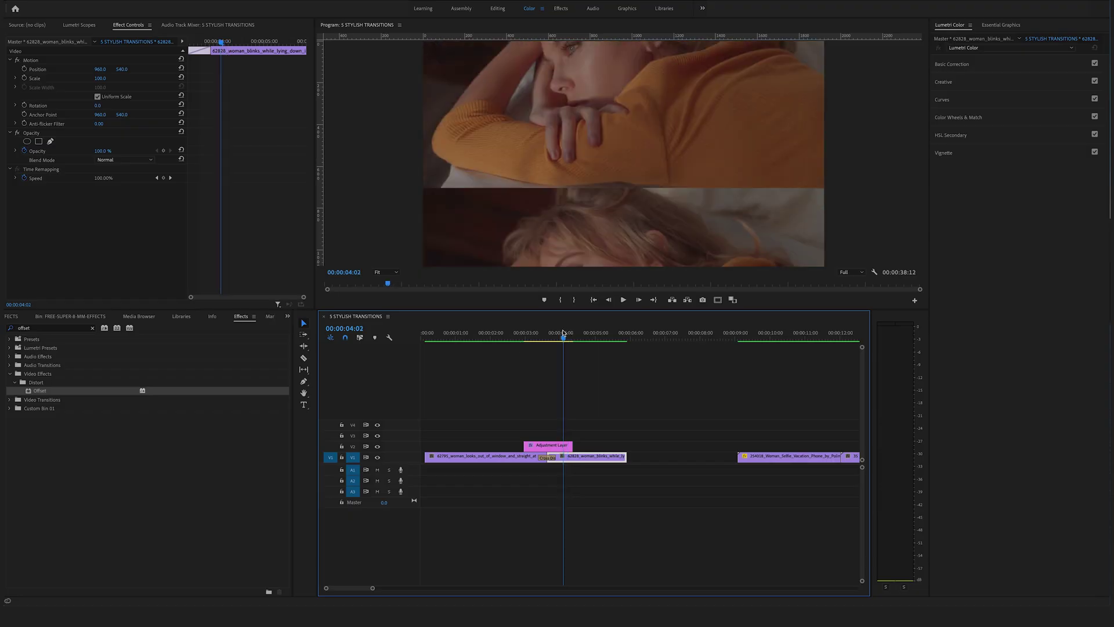
{"action": "left_click_drag", "start_coordinate": [560, 335], "coordinate": [532, 336]}
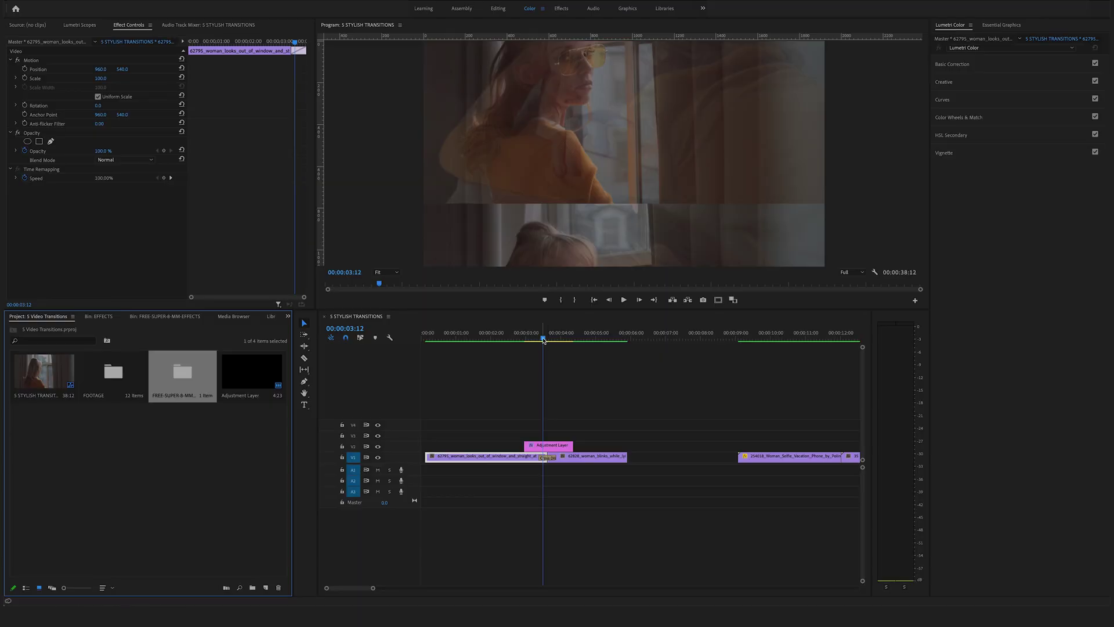
{"action": "left_click_drag", "start_coordinate": [548, 338], "coordinate": [556, 339]}
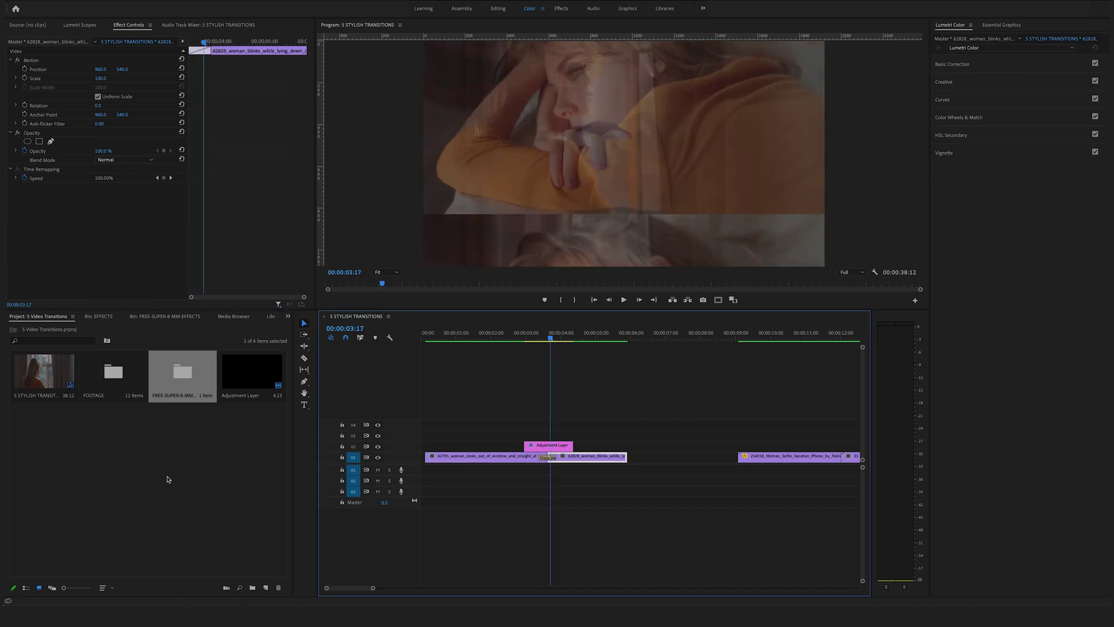
Place Transition-Effect_02_N.mp4 from the Super 8 EFFECTS bin on V3, aligned with the start of the adjustment layer
{"action": "double_click", "coordinate": [182, 381]}
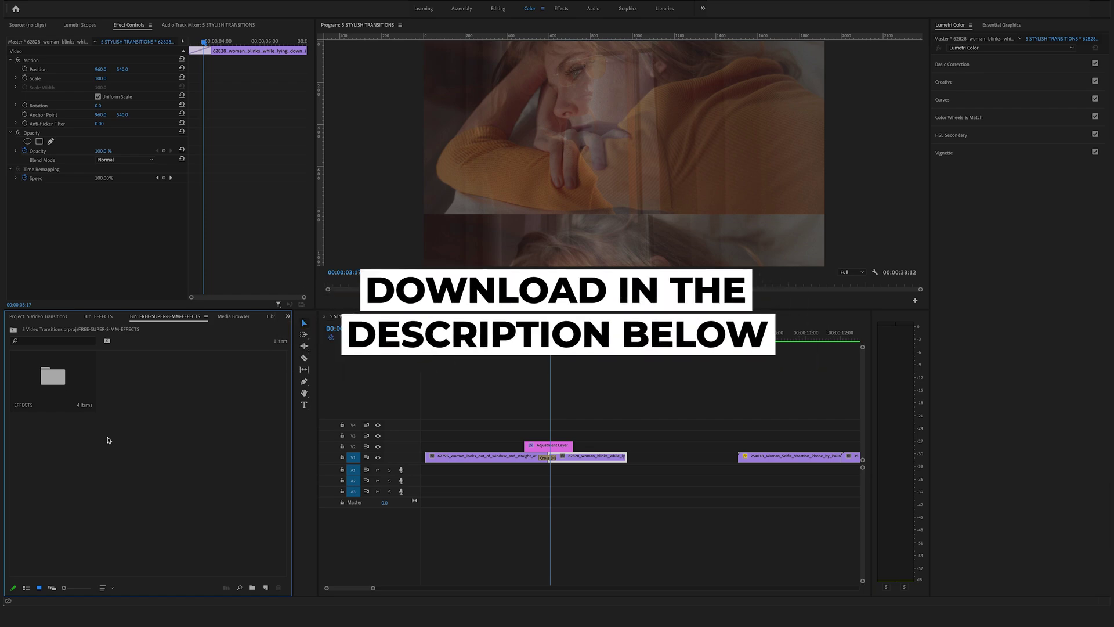
{"action": "double_click", "coordinate": [57, 381]}
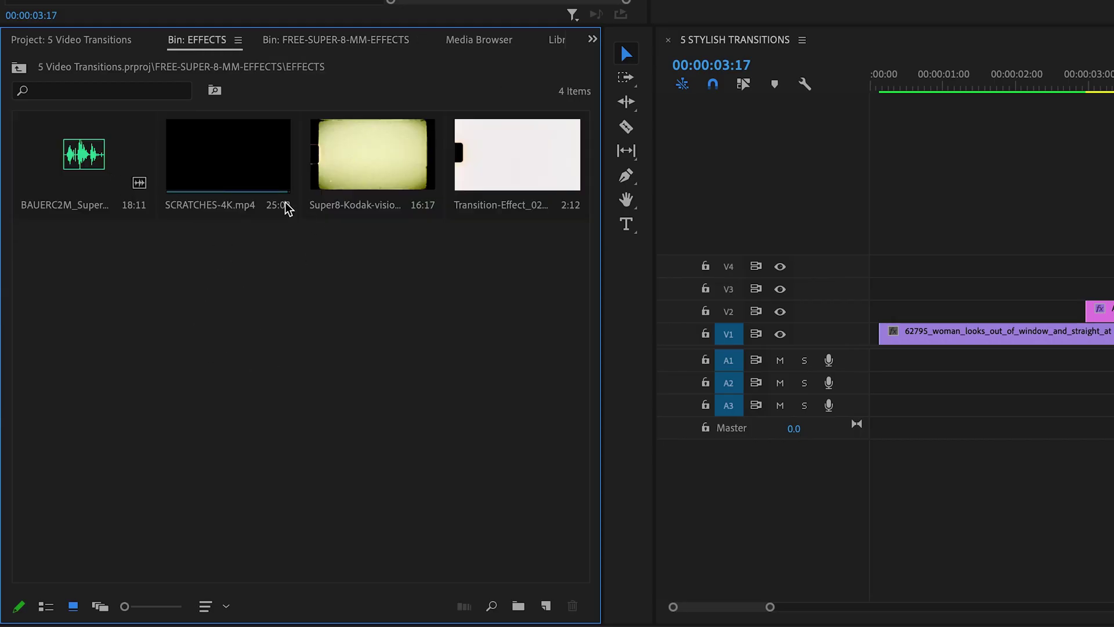
{"action": "double_click", "coordinate": [223, 174]}
{"action": "left_click", "coordinate": [463, 175]}
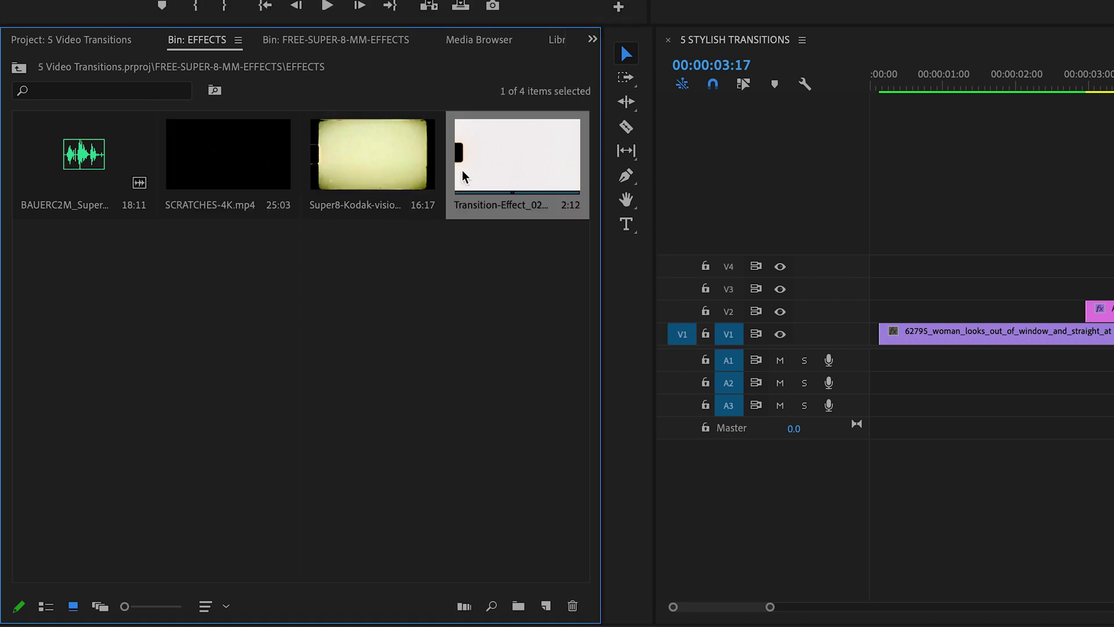
{"action": "left_click_drag", "start_coordinate": [469, 175], "coordinate": [1106, 288]}
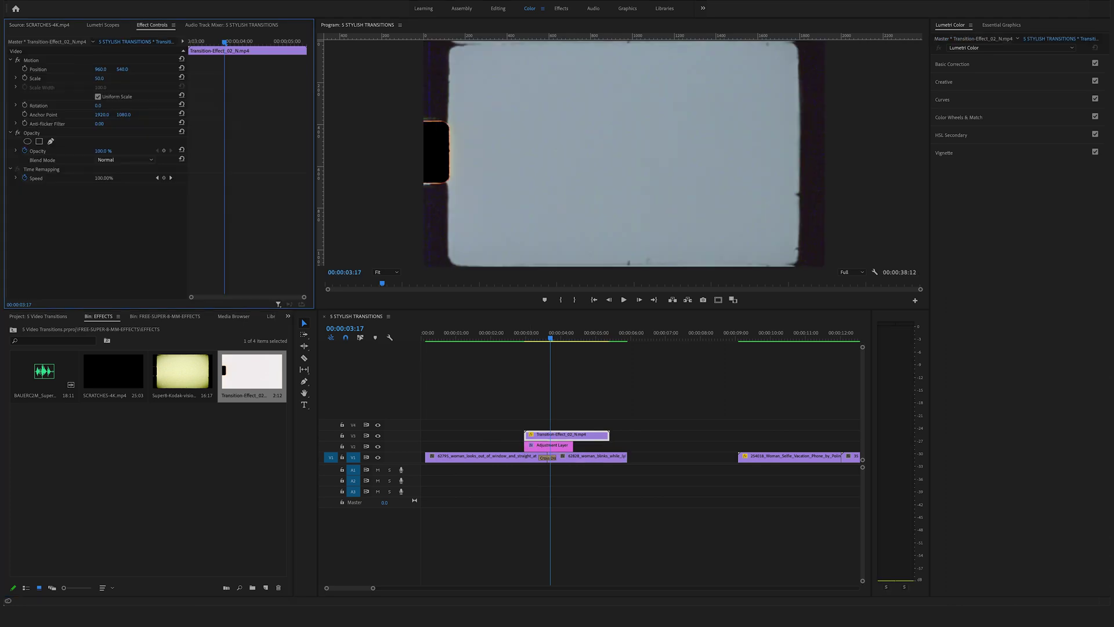
Cut the Transition-Effect_02_N.mp4 clip on V3 with the Razor tool at 00:00:03:04
{"action": "left_click", "coordinate": [526, 337]}
{"action": "left_click_drag", "start_coordinate": [527, 338], "coordinate": [532, 334]}
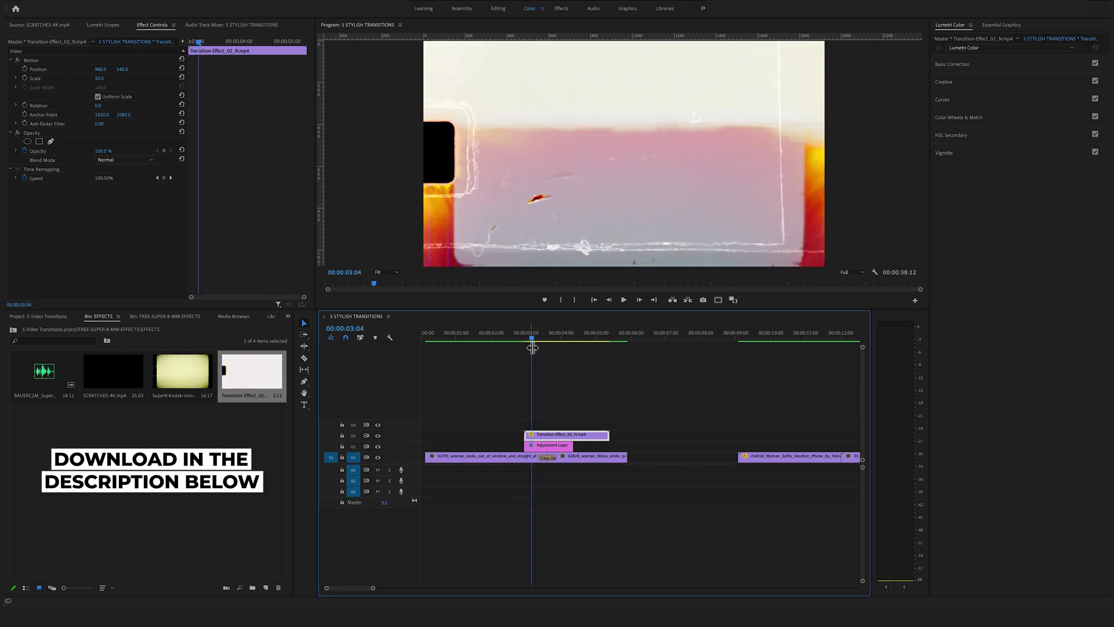
{"action": "key", "text": "c"}
{"action": "left_click", "coordinate": [532, 435]}
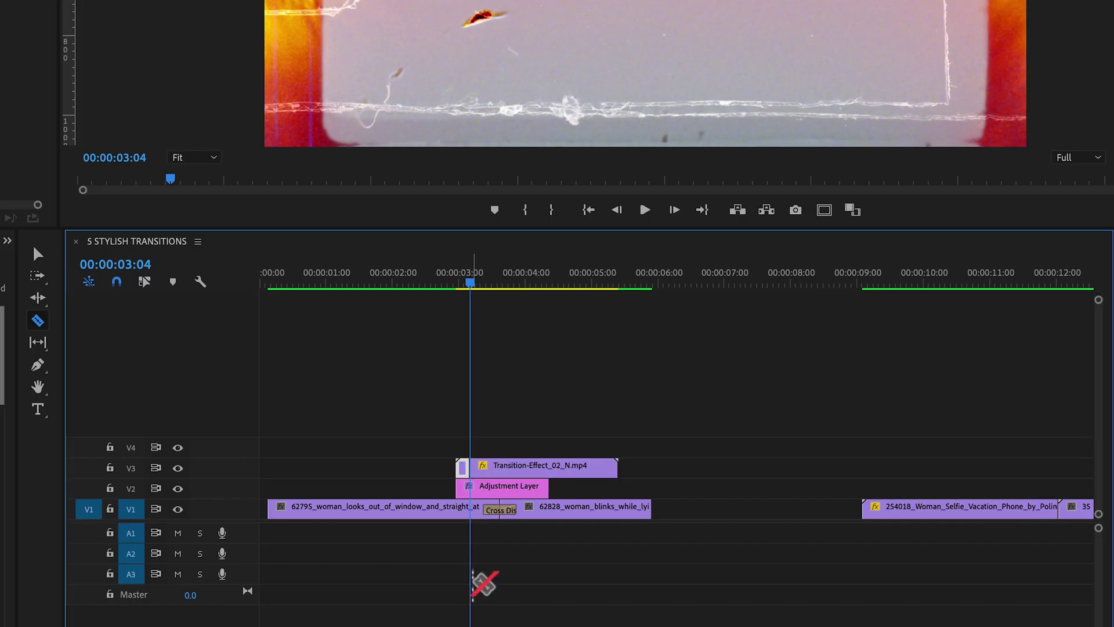
Trim the Transition-Effect_02_N.mp4 segment after the cut to the adjustment layer's end and set its blend mode to Screen
{"action": "key", "text": "v"}
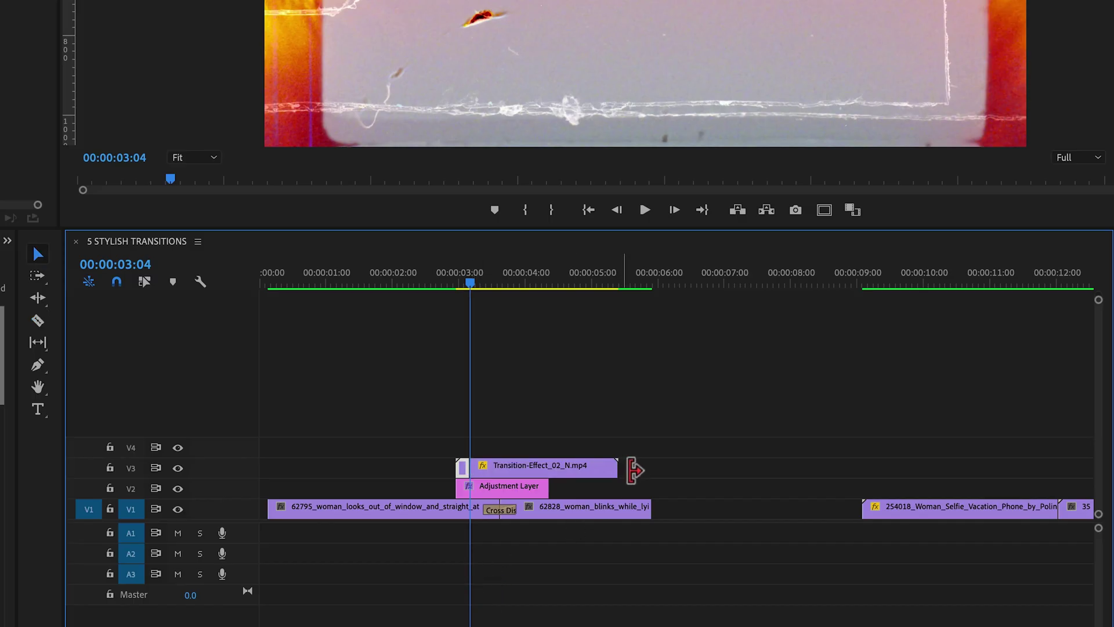
{"action": "left_click_drag", "start_coordinate": [618, 468], "coordinate": [561, 469]}
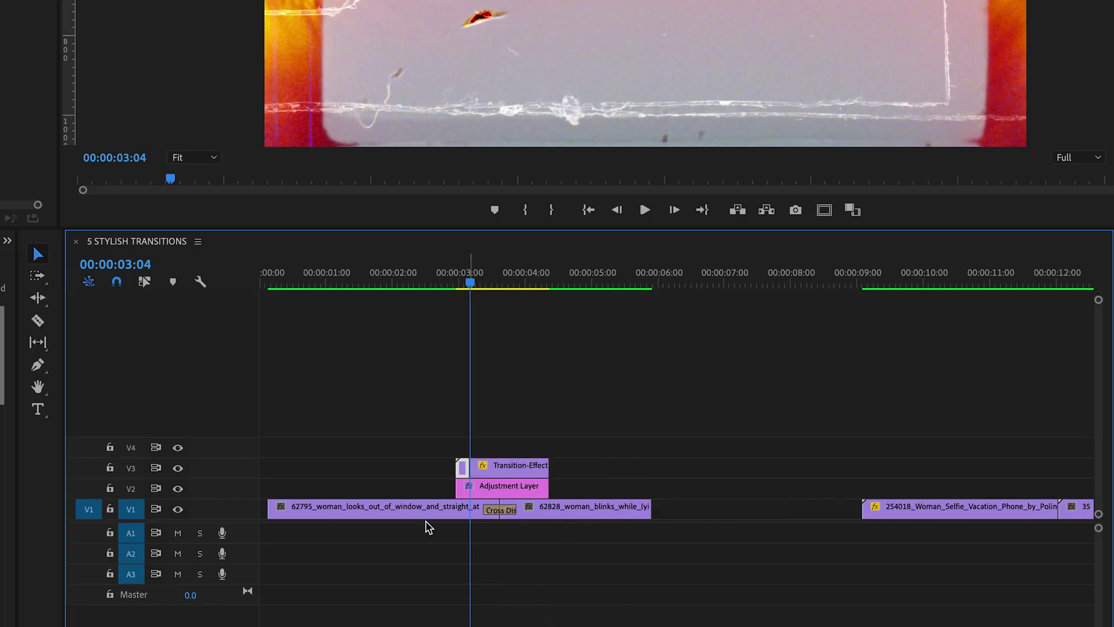
{"action": "left_click", "coordinate": [505, 475]}
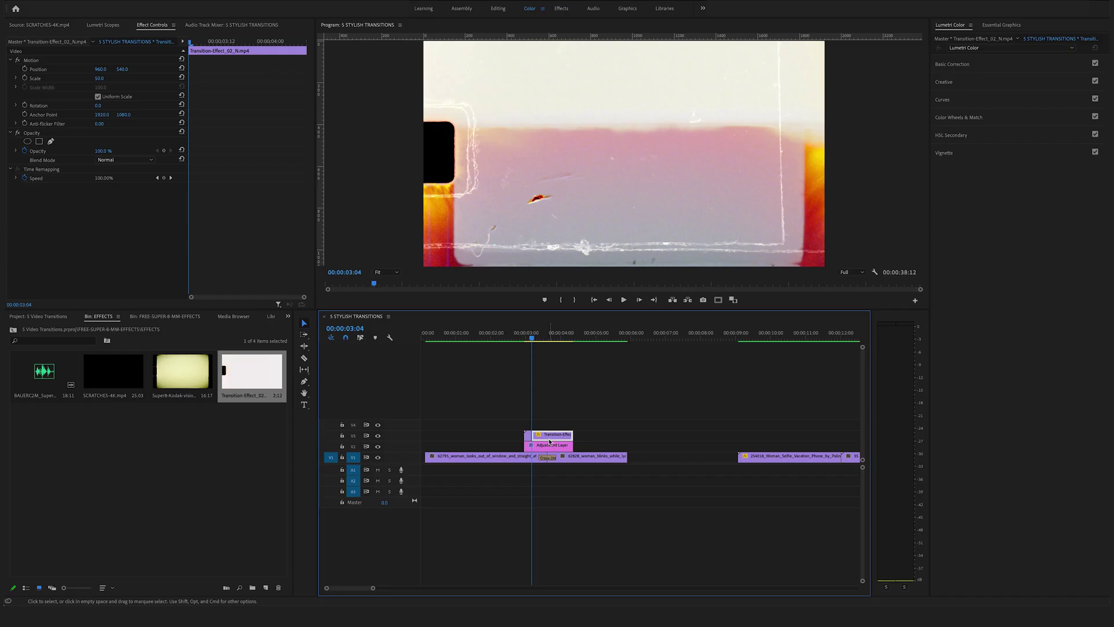
{"action": "left_click", "coordinate": [126, 159]}
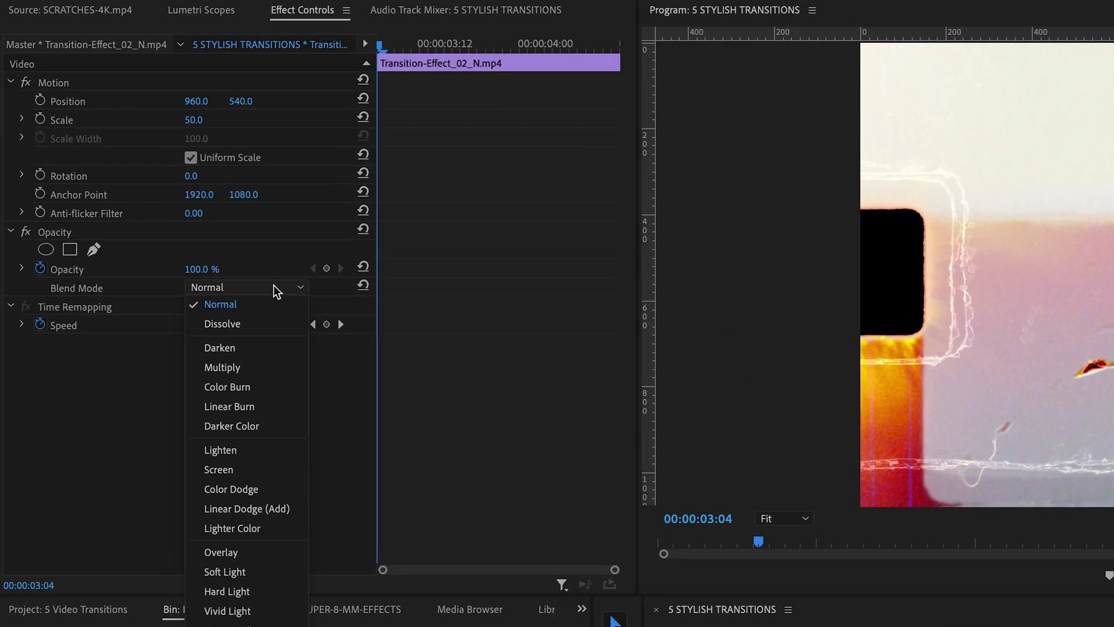
{"action": "left_click", "coordinate": [242, 493]}
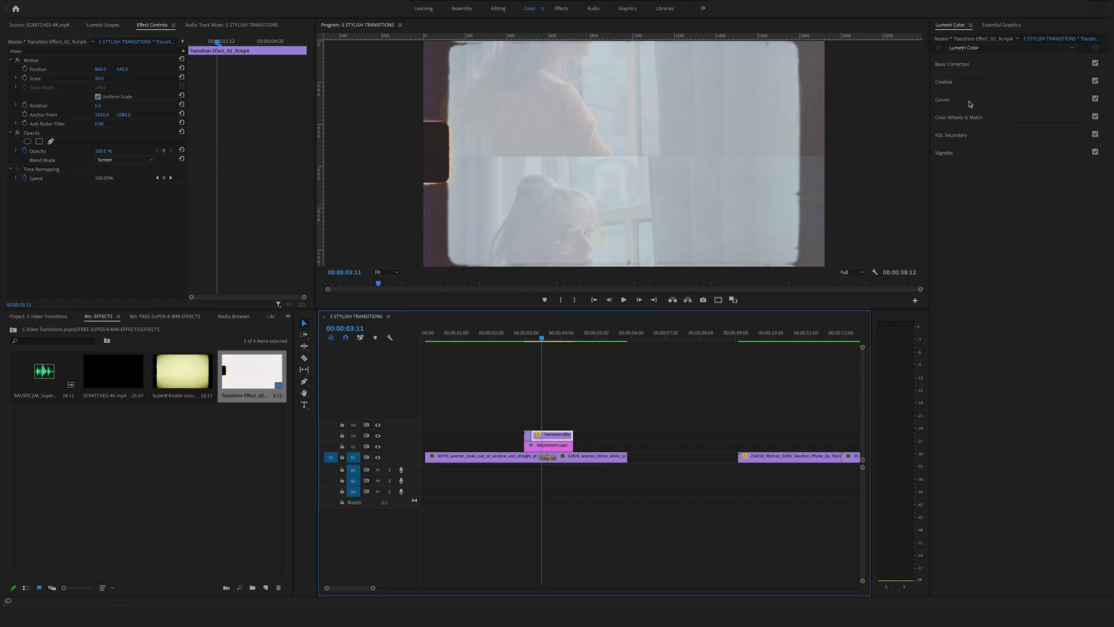
Bend the overlay segment's RGB curve down in Lumetri Color to darken its shadows and midtones, and play the film-roll transition
{"action": "left_click", "coordinate": [969, 101]}
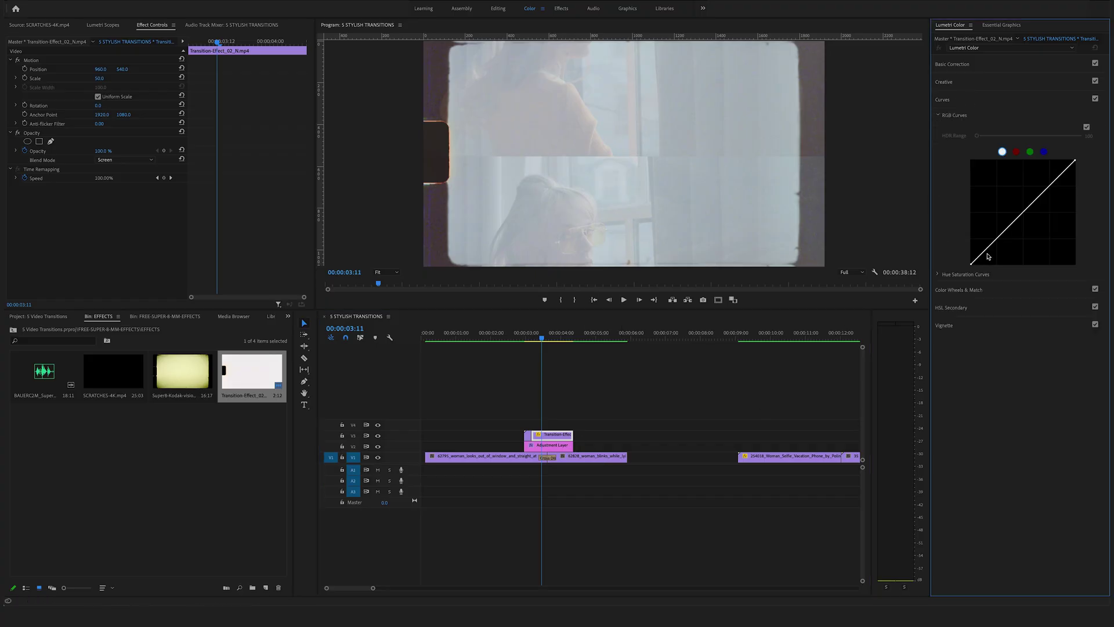
{"action": "left_click_drag", "start_coordinate": [996, 251], "coordinate": [1069, 189]}
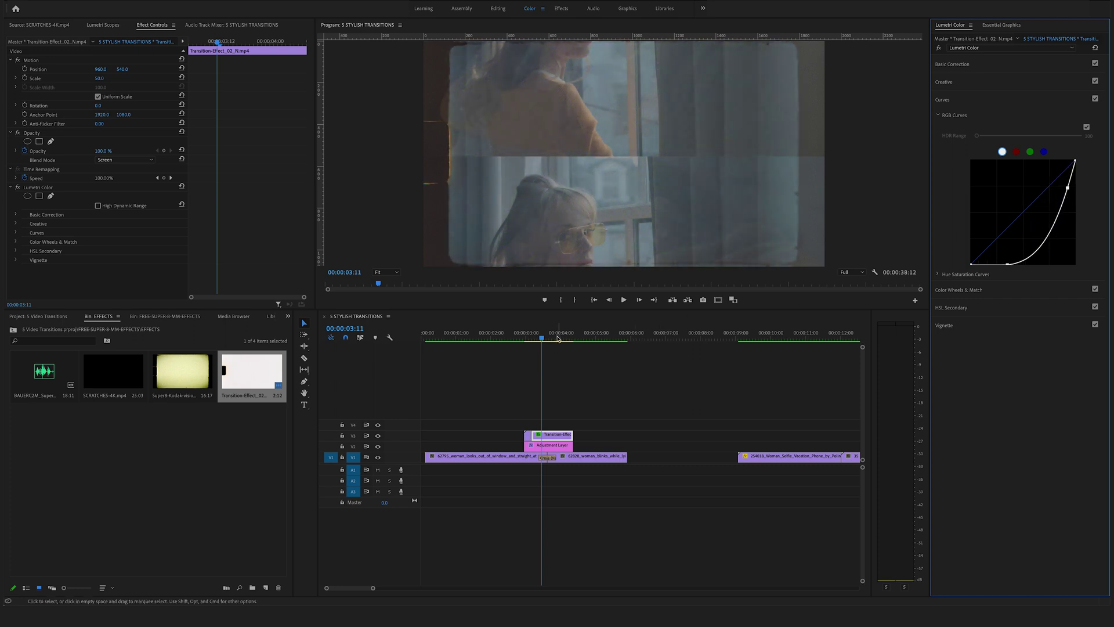
{"action": "left_click", "coordinate": [536, 338]}
{"action": "left_click", "coordinate": [522, 338]}
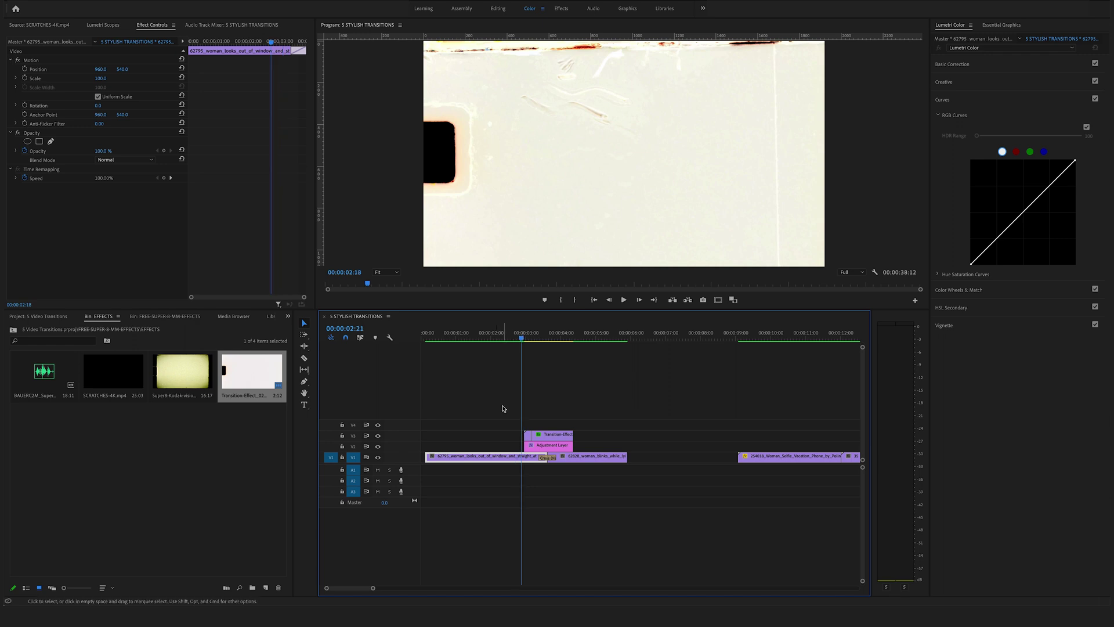
{"action": "key", "text": "space"}
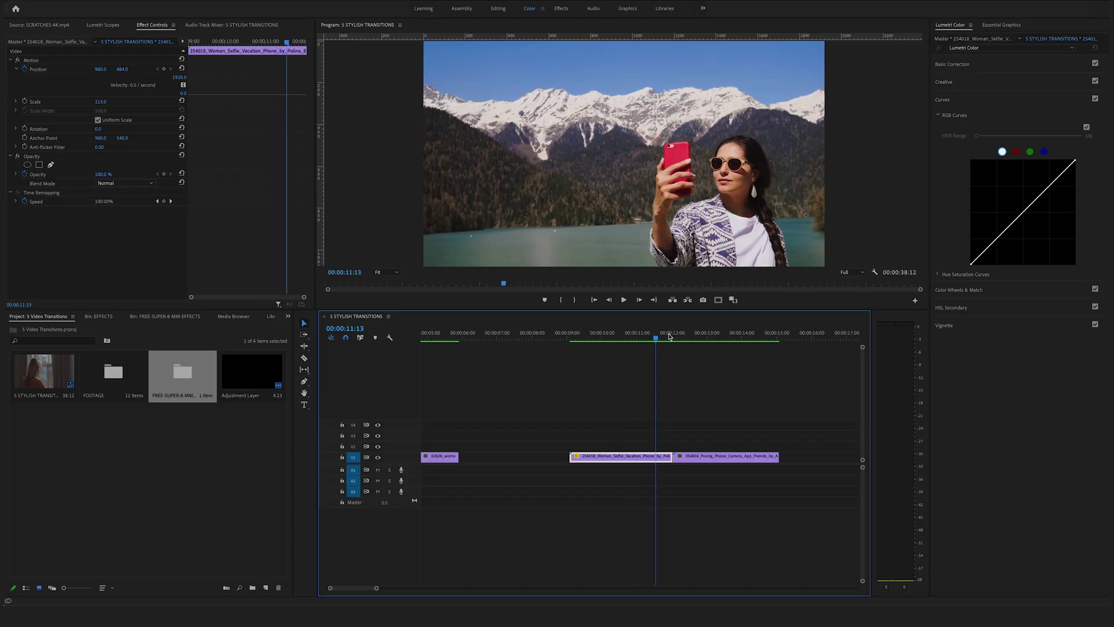
Move the selfie clip up to V2 and shift the phone-posing clip on V1 to start at 00:00:11:15, under the selfie clip's end
{"action": "mouse_move", "coordinate": [656, 338]}
{"action": "left_mouse_down"}
{"action": "mouse_move", "coordinate": [722, 337]}
{"action": "mouse_move", "coordinate": [659, 338]}
{"action": "left_mouse_up"}
{"action": "left_click", "coordinate": [658, 338]}
{"action": "left_click_drag", "start_coordinate": [632, 458], "coordinate": [634, 446]}
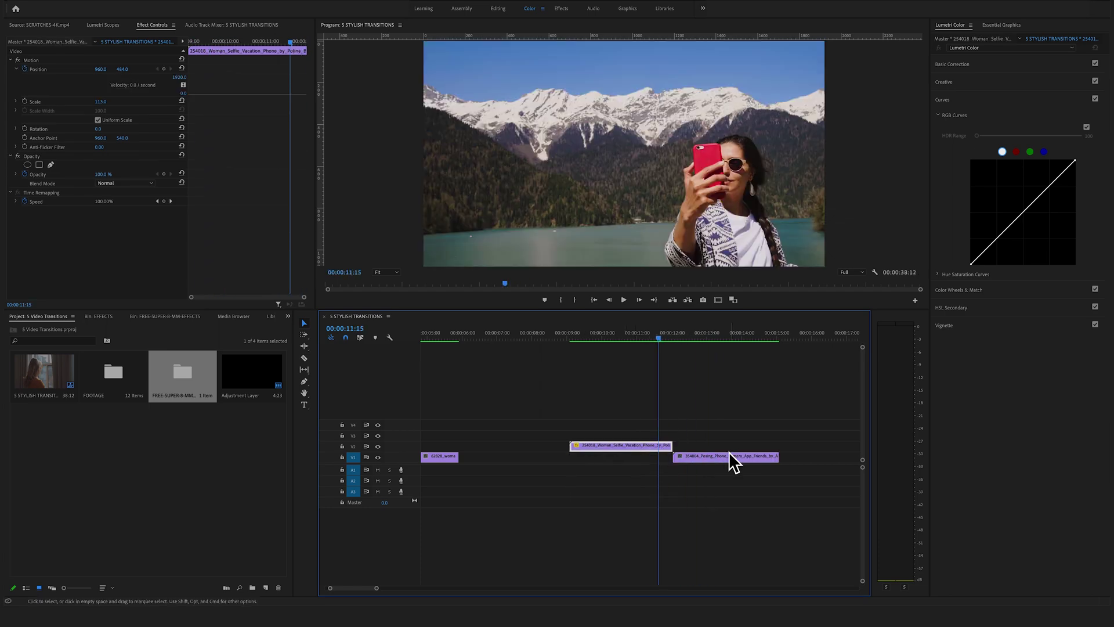
{"action": "left_click_drag", "start_coordinate": [702, 462], "coordinate": [685, 463]}
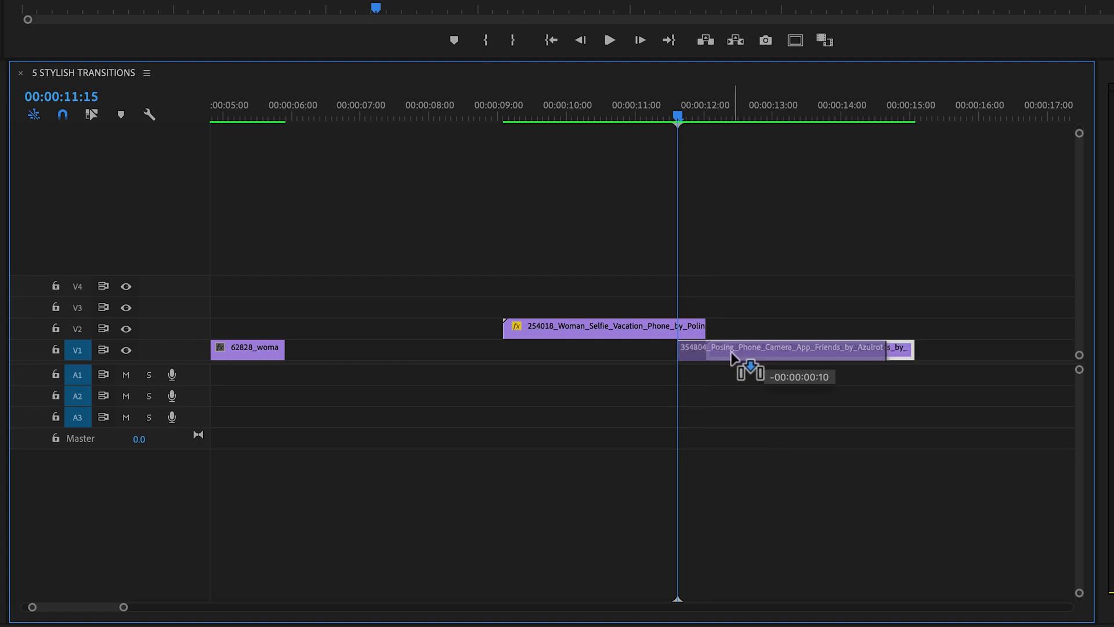
{"action": "left_click_drag", "start_coordinate": [729, 360], "coordinate": [784, 391]}
{"action": "key", "text": "space"}
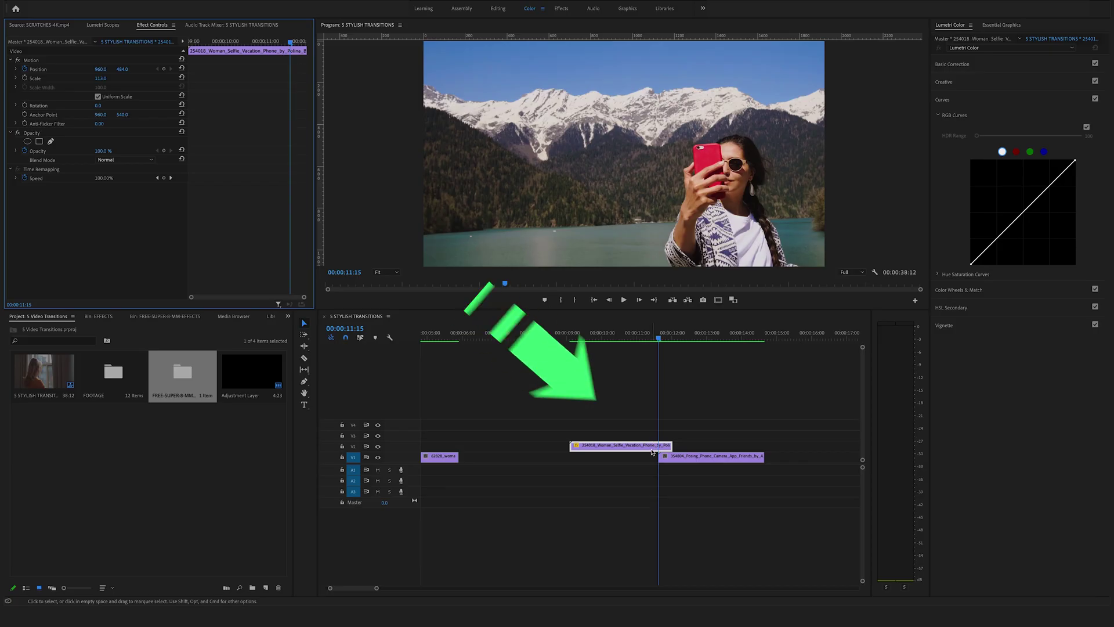
Keyframe the selfie clip's Position at 00:00:11:15 and at 00:00:12:00 with a horizontal value of 3015, and preview the slide
{"action": "left_click", "coordinate": [651, 449]}
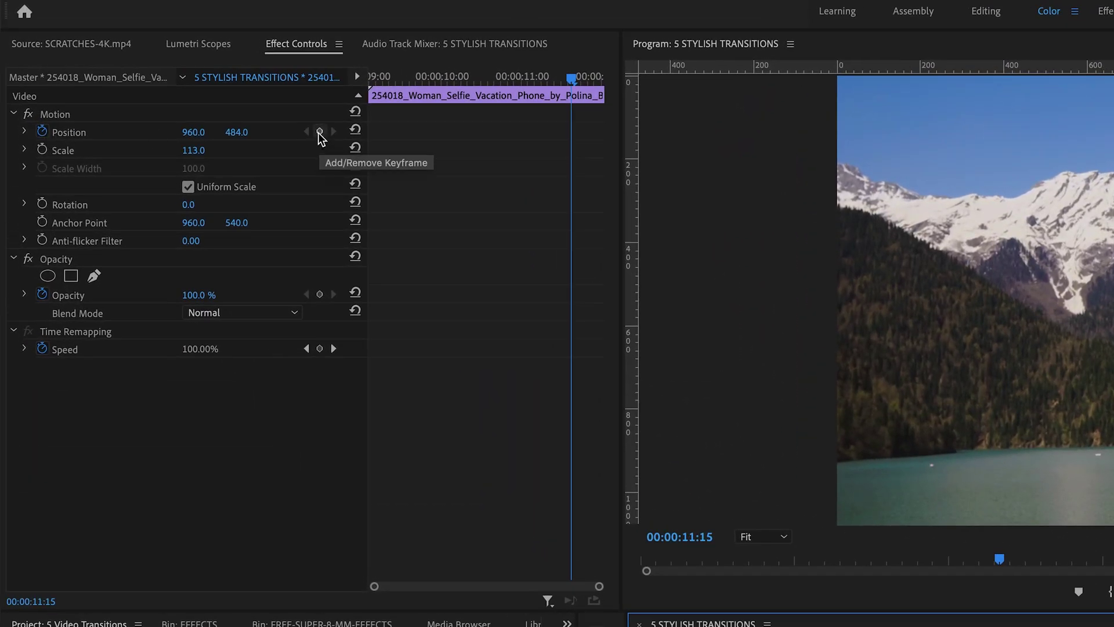
{"action": "left_click", "coordinate": [319, 132]}
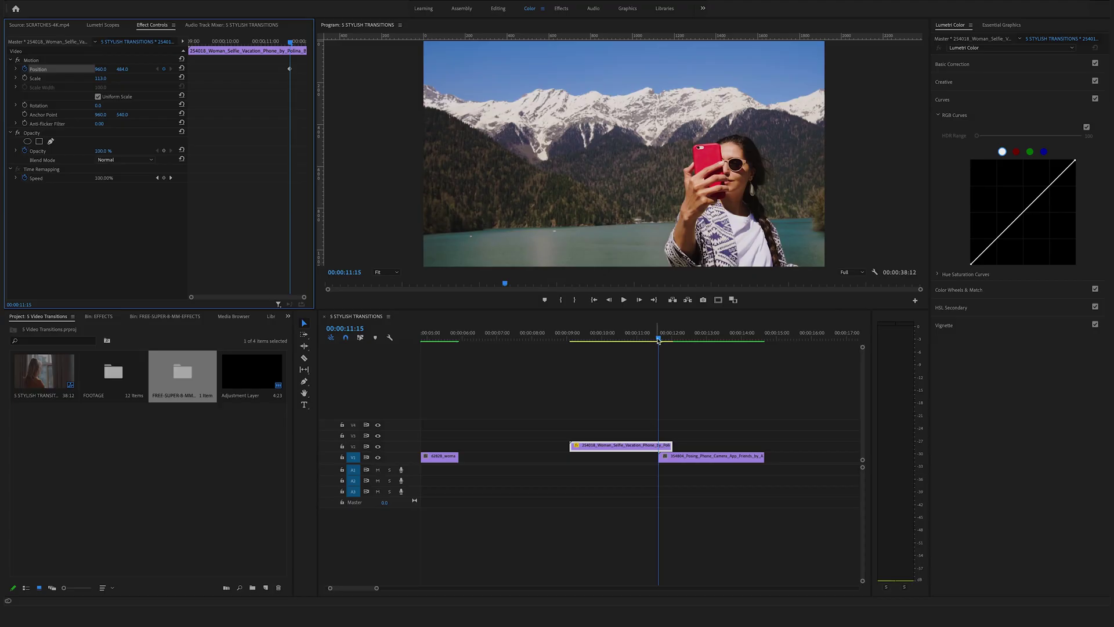
{"action": "left_click_drag", "start_coordinate": [658, 337], "coordinate": [672, 335]}
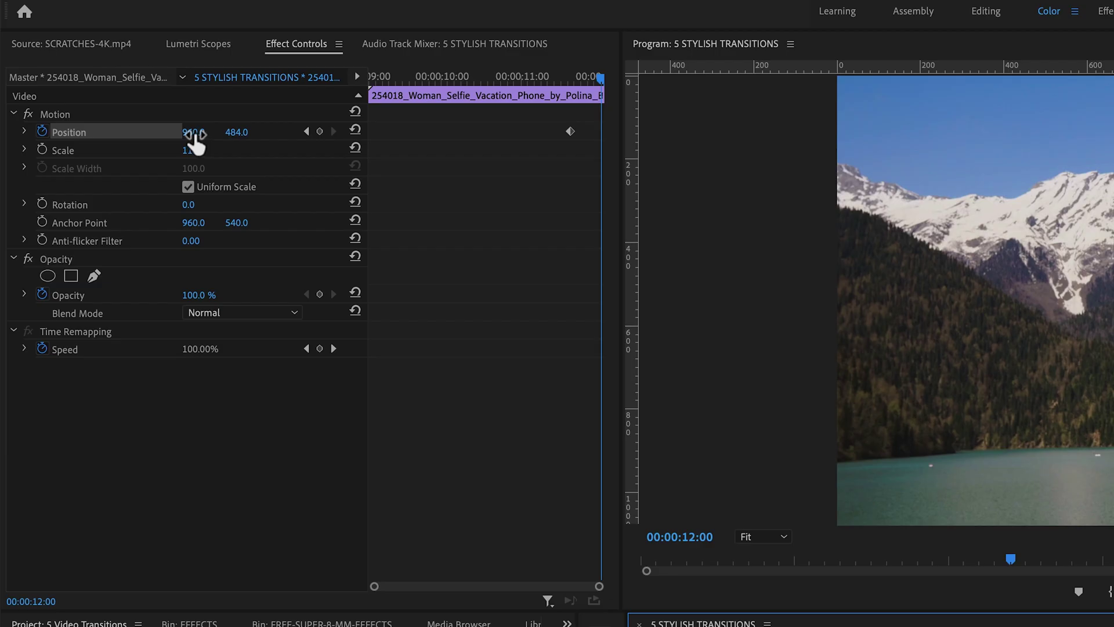
{"action": "left_click_drag", "start_coordinate": [104, 73], "coordinate": [171, 74]}
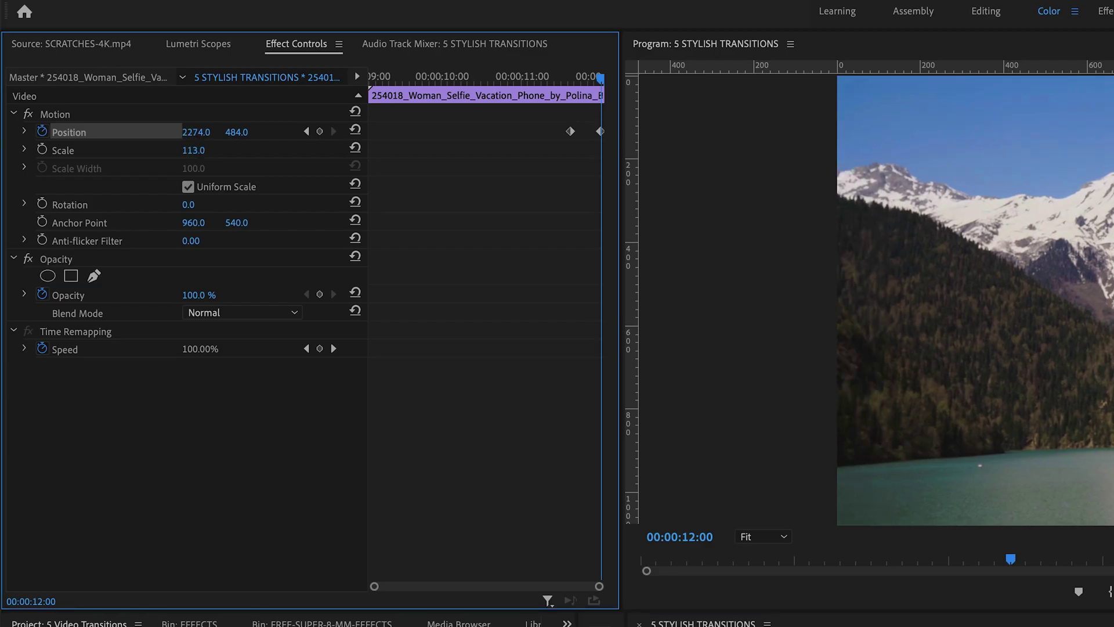
{"action": "left_click_drag", "start_coordinate": [196, 132], "coordinate": [225, 133]}
{"action": "left_click_drag", "start_coordinate": [118, 69], "coordinate": [123, 69]}
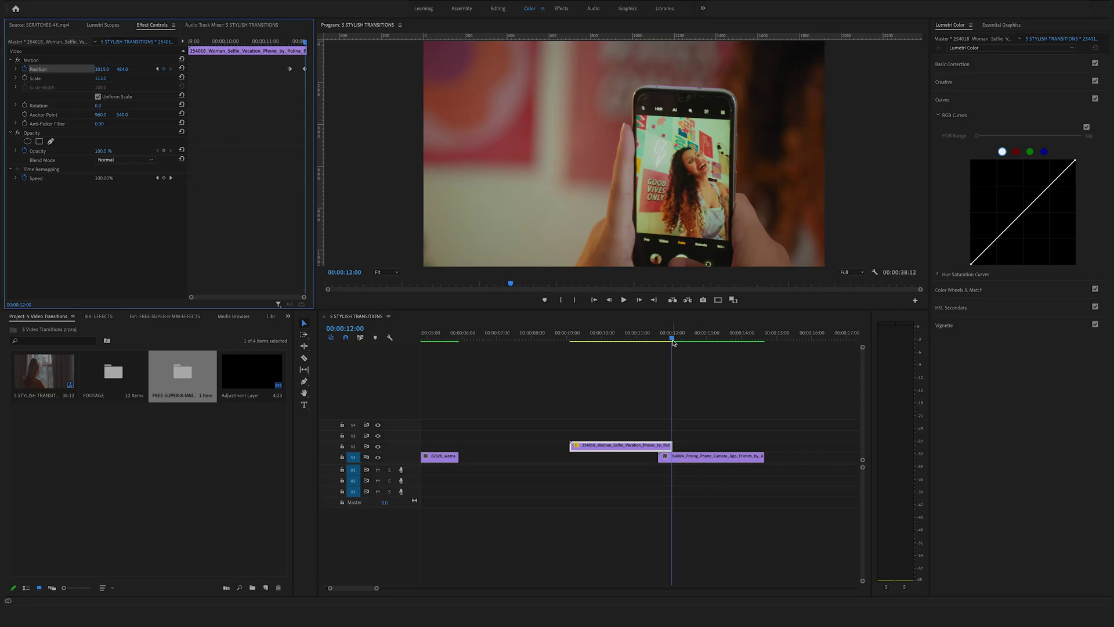
{"action": "left_click_drag", "start_coordinate": [672, 340], "coordinate": [642, 342]}
{"action": "key", "text": "space"}
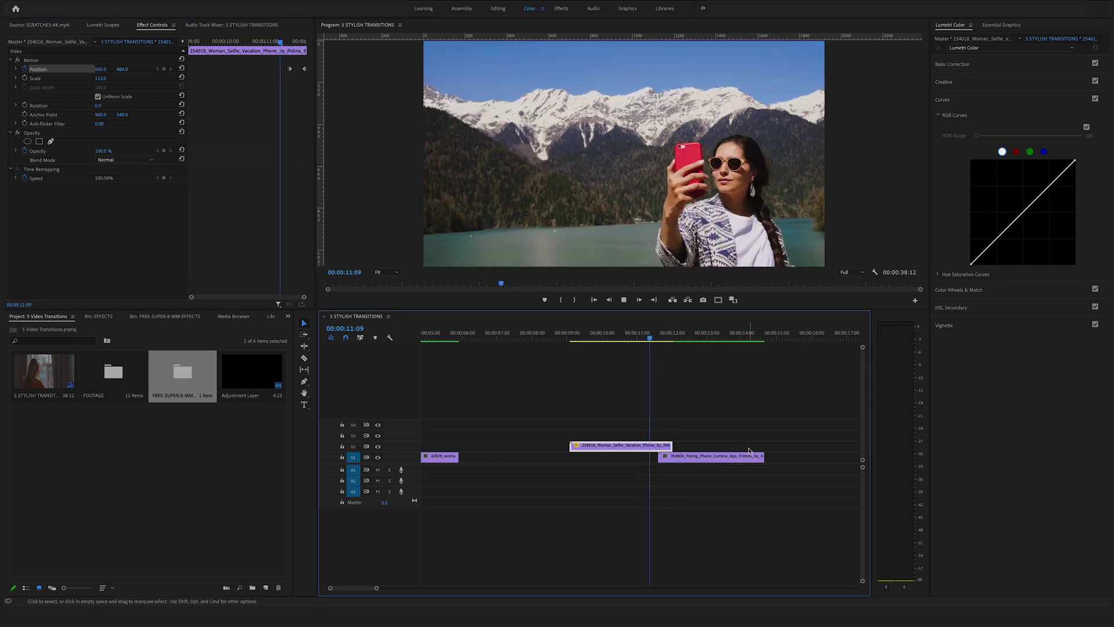
Ease the selfie clip's two Position keyframes, shape the velocity graph to rise sharply near the end, and play the slide
{"action": "left_click", "coordinate": [725, 456]}
{"action": "left_click_drag", "start_coordinate": [687, 339], "coordinate": [662, 342]}
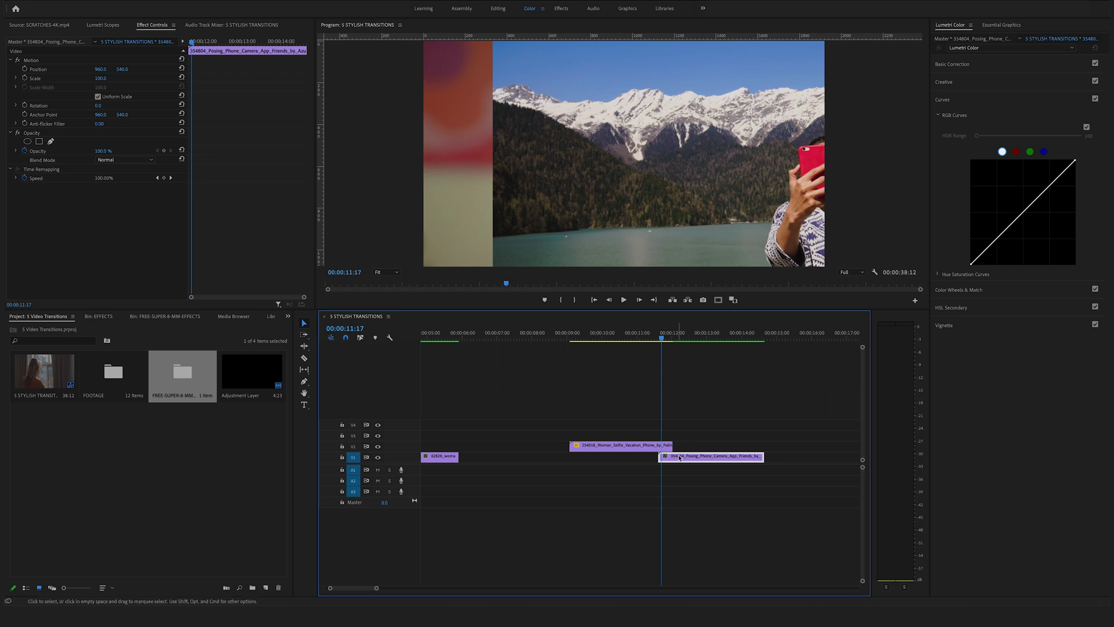
{"action": "left_click", "coordinate": [648, 446]}
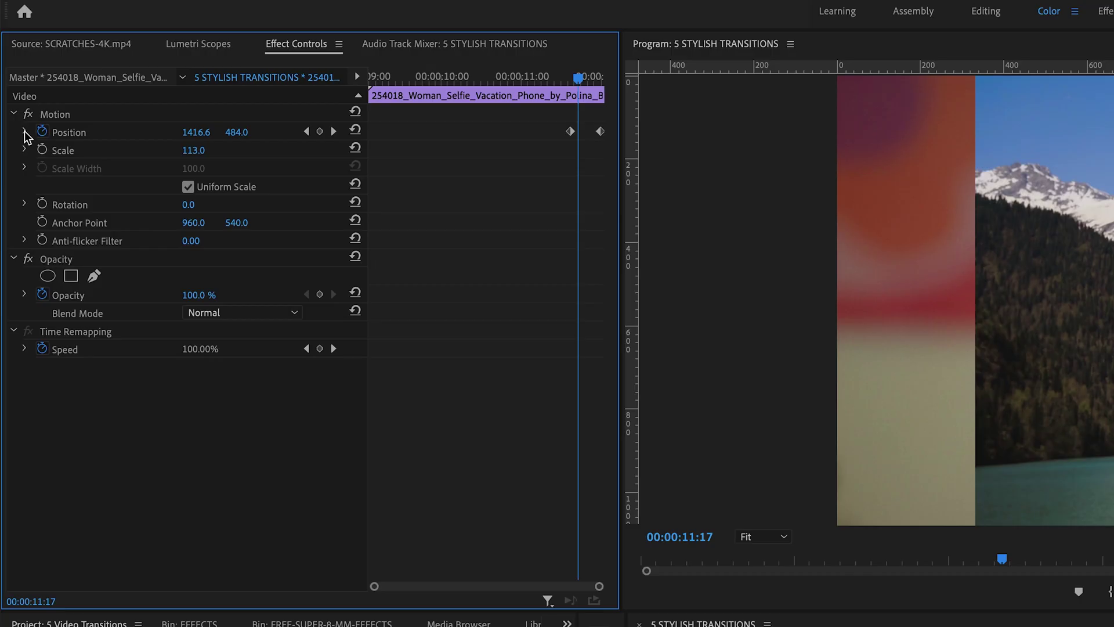
{"action": "left_click", "coordinate": [24, 132]}
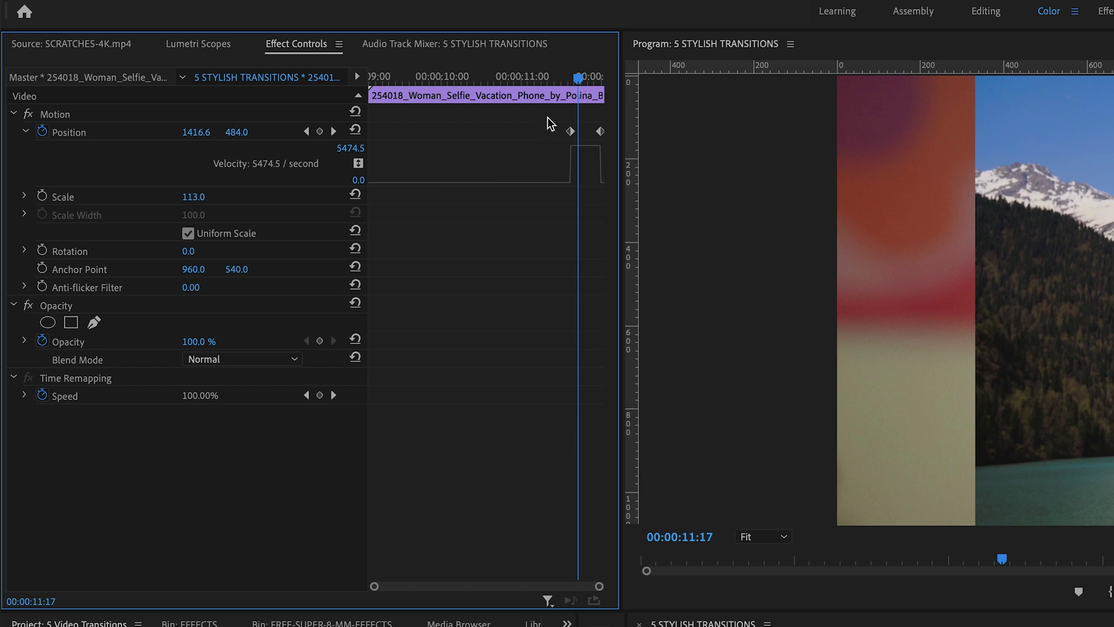
{"action": "left_click_drag", "start_coordinate": [550, 124], "coordinate": [622, 164]}
{"action": "left_click_drag", "start_coordinate": [579, 193], "coordinate": [597, 173]}
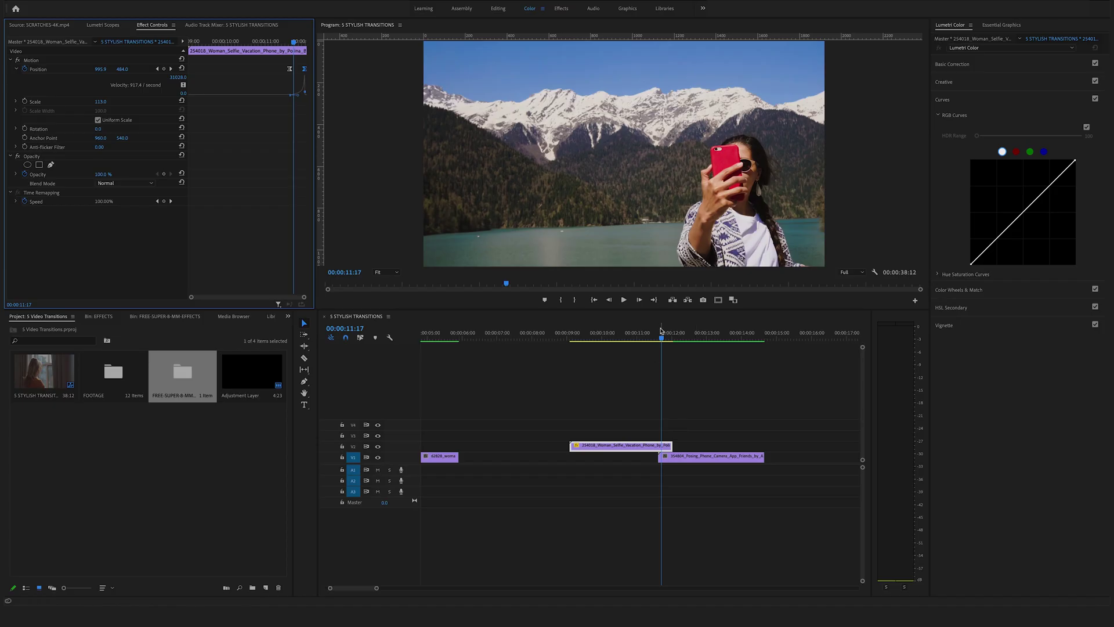
{"action": "left_click_drag", "start_coordinate": [660, 337], "coordinate": [616, 337]}
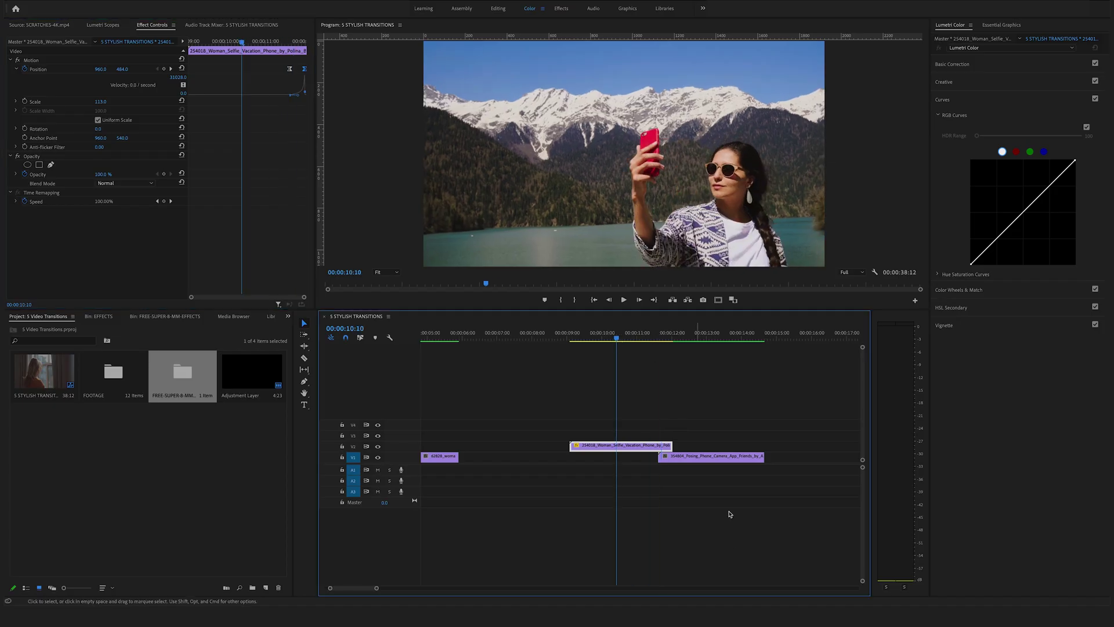
{"action": "key", "text": "space"}
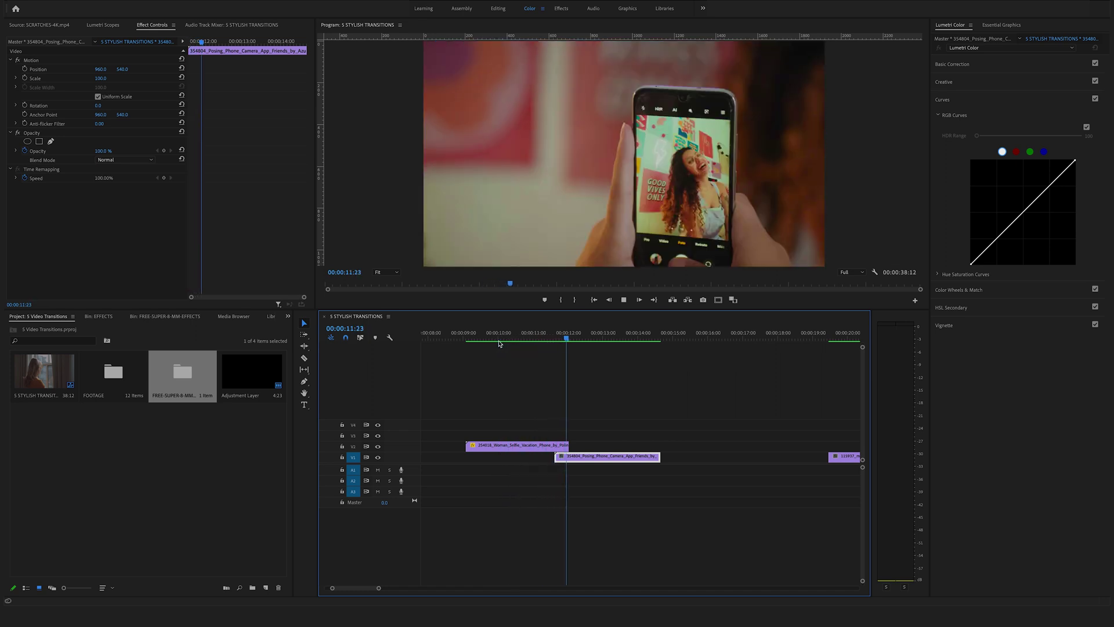
{"action": "key", "text": "space"}
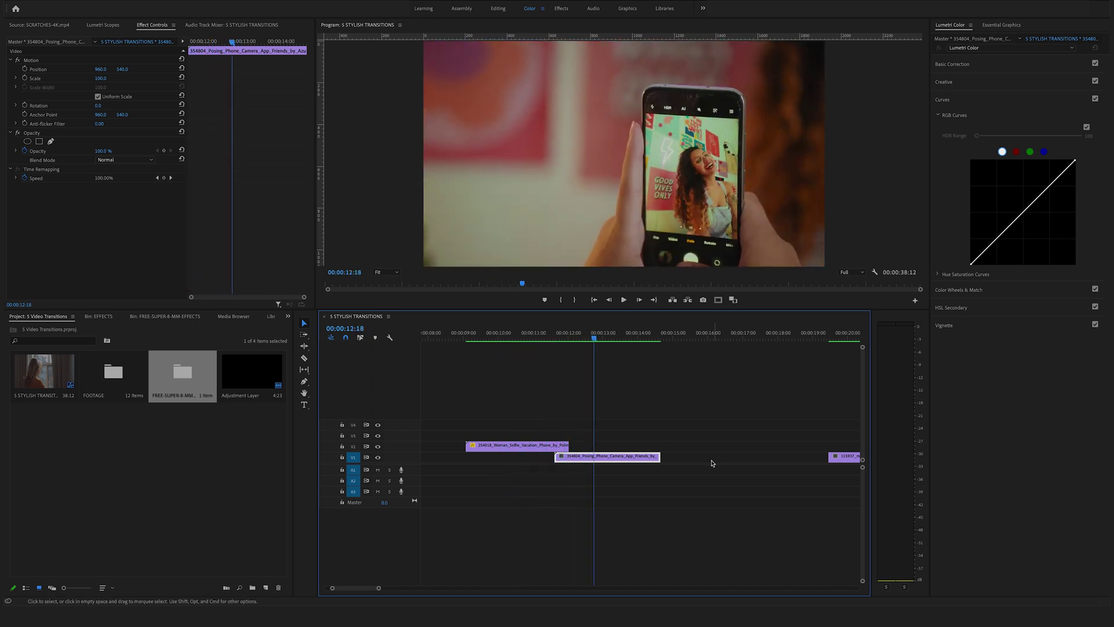
Apply the Push video transition at the cut between the 115937 man-hit-by-snow clip and the 144296 snowboarding clip
{"action": "scroll", "coordinate": [671, 466], "scroll_direction": "down", "scroll_amount": 5}
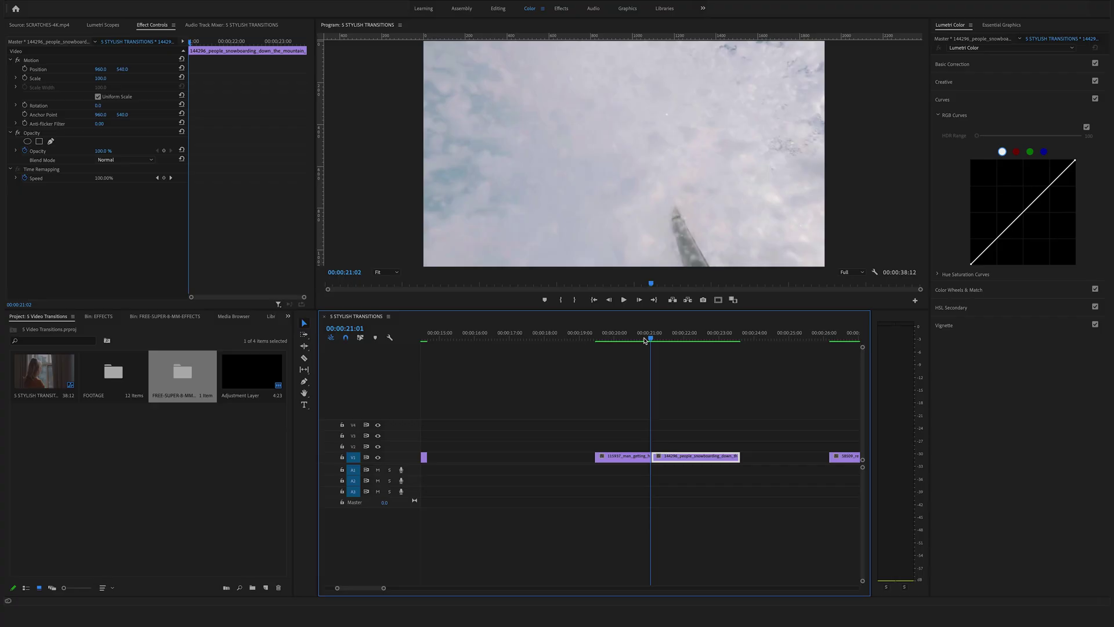
{"action": "mouse_move", "coordinate": [644, 341]}
{"action": "left_mouse_down"}
{"action": "mouse_move", "coordinate": [604, 340]}
{"action": "mouse_move", "coordinate": [689, 340]}
{"action": "mouse_move", "coordinate": [633, 345]}
{"action": "left_mouse_up"}
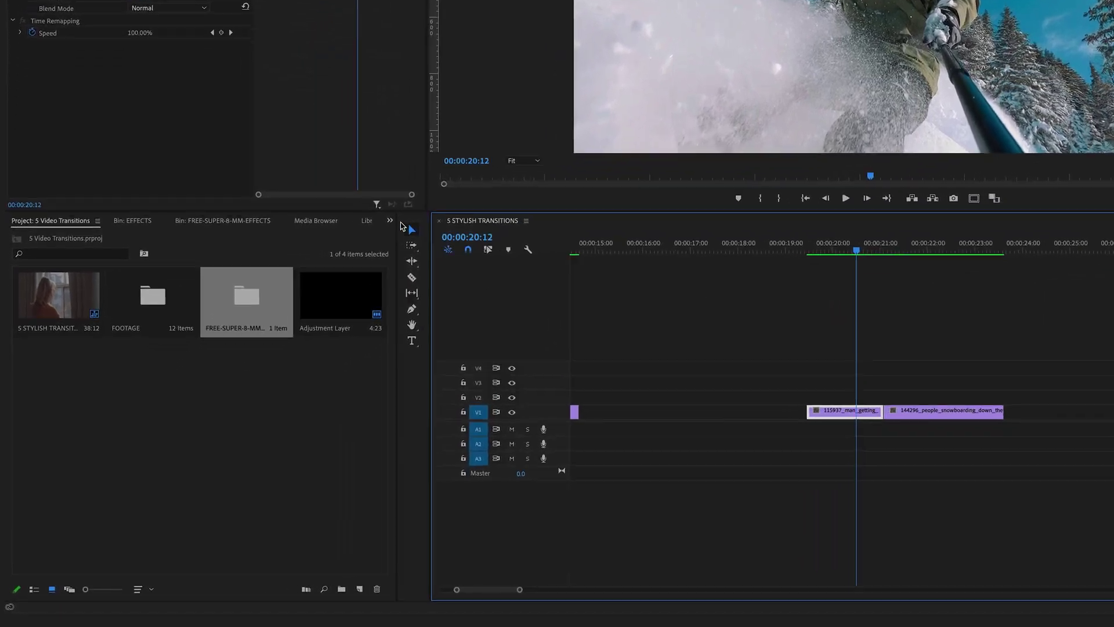
{"action": "left_click", "coordinate": [391, 221]}
{"action": "left_click", "coordinate": [425, 310]}
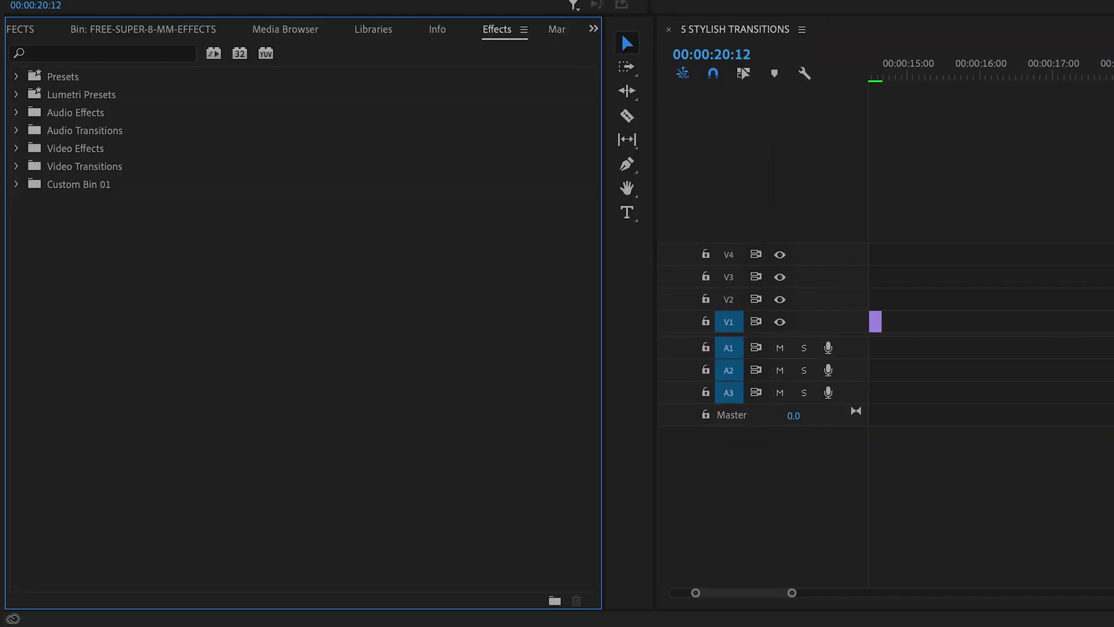
{"action": "left_click", "coordinate": [88, 51]}
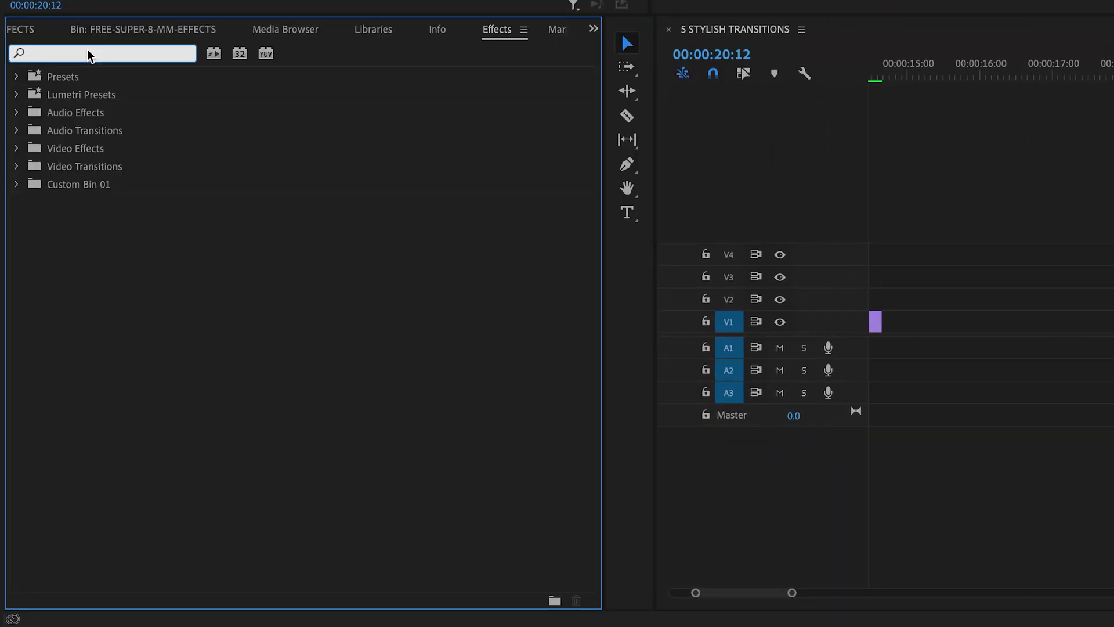
{"action": "type", "text": "push"}
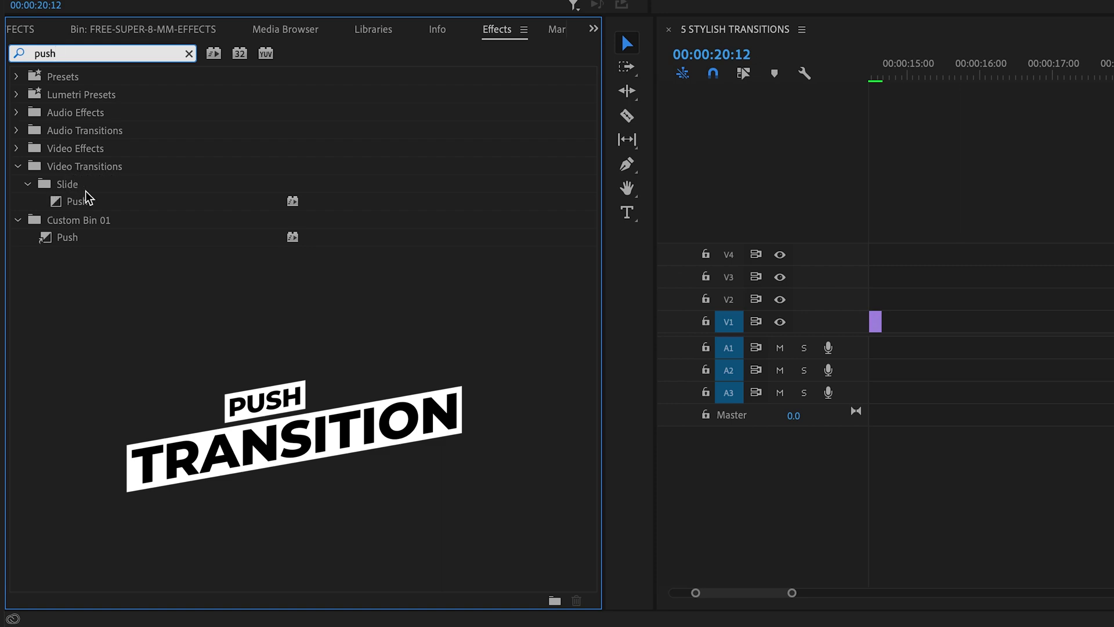
{"action": "left_click", "coordinate": [56, 204]}
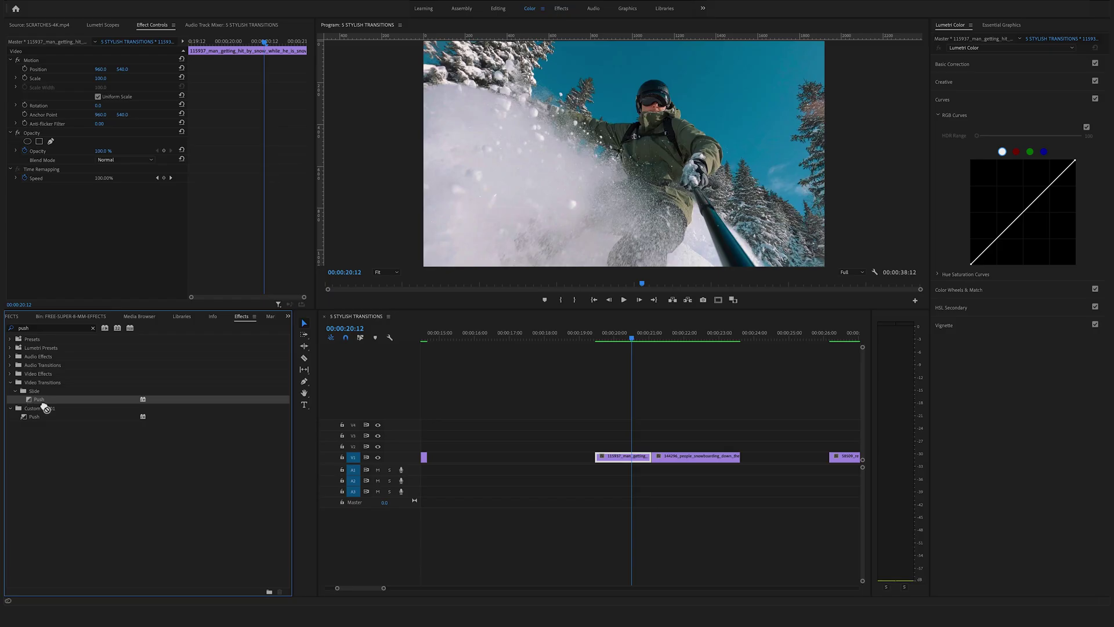
{"action": "left_click_drag", "start_coordinate": [45, 408], "coordinate": [654, 459]}
Set the Push transition's duration to 00:00:00:08
{"action": "double_click", "coordinate": [655, 460]}
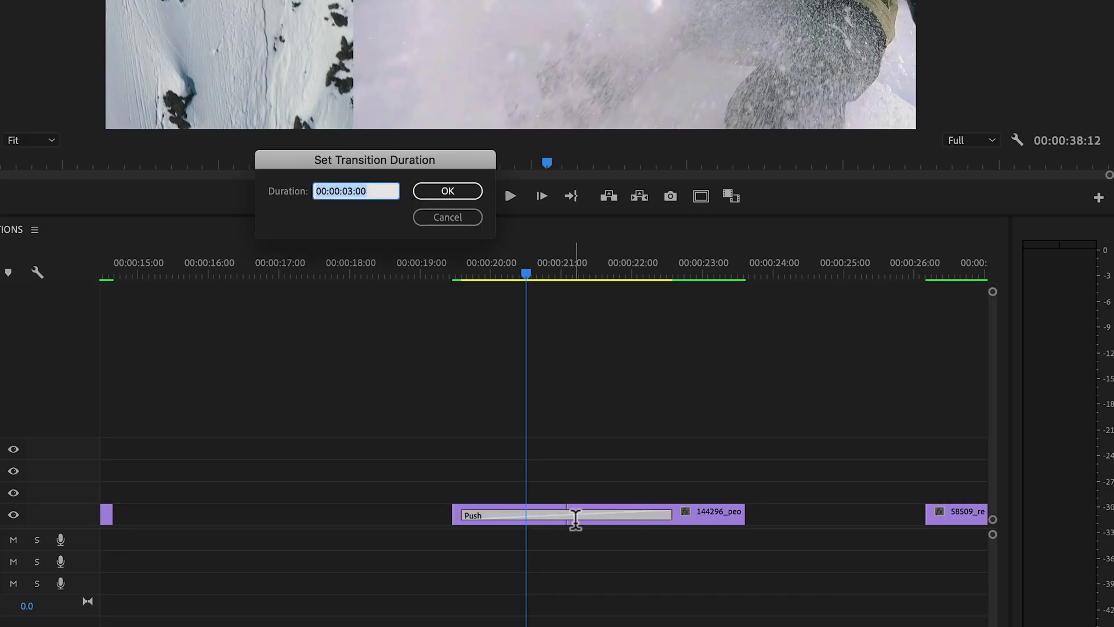
{"action": "left_click", "coordinate": [353, 192]}
{"action": "type", "text": "0"}
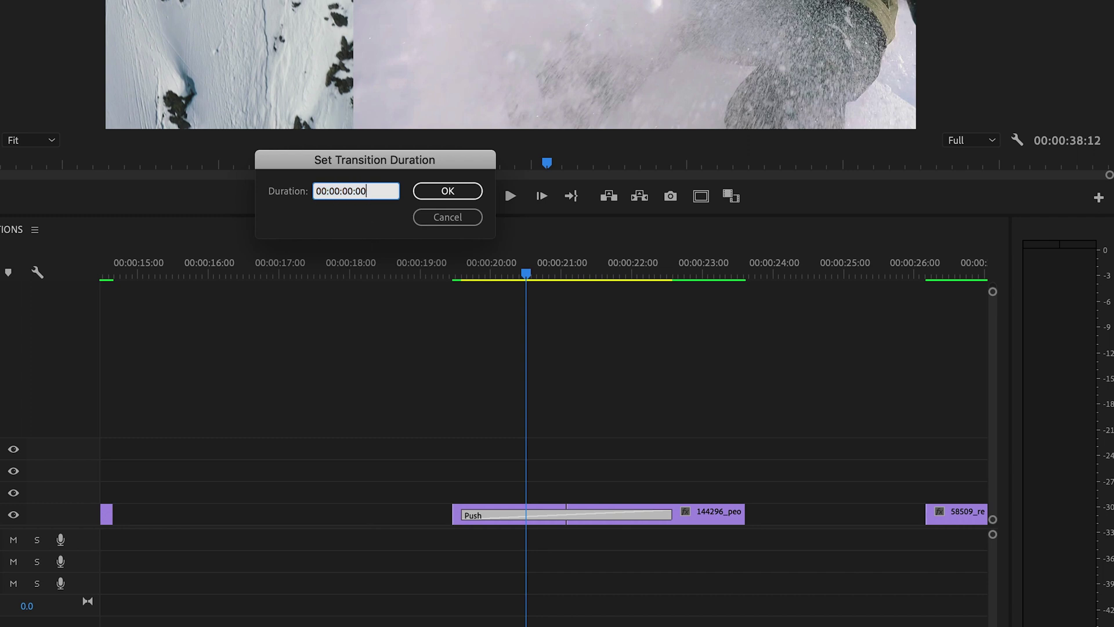
{"action": "type", "text": "8"}
{"action": "key", "text": "Return"}
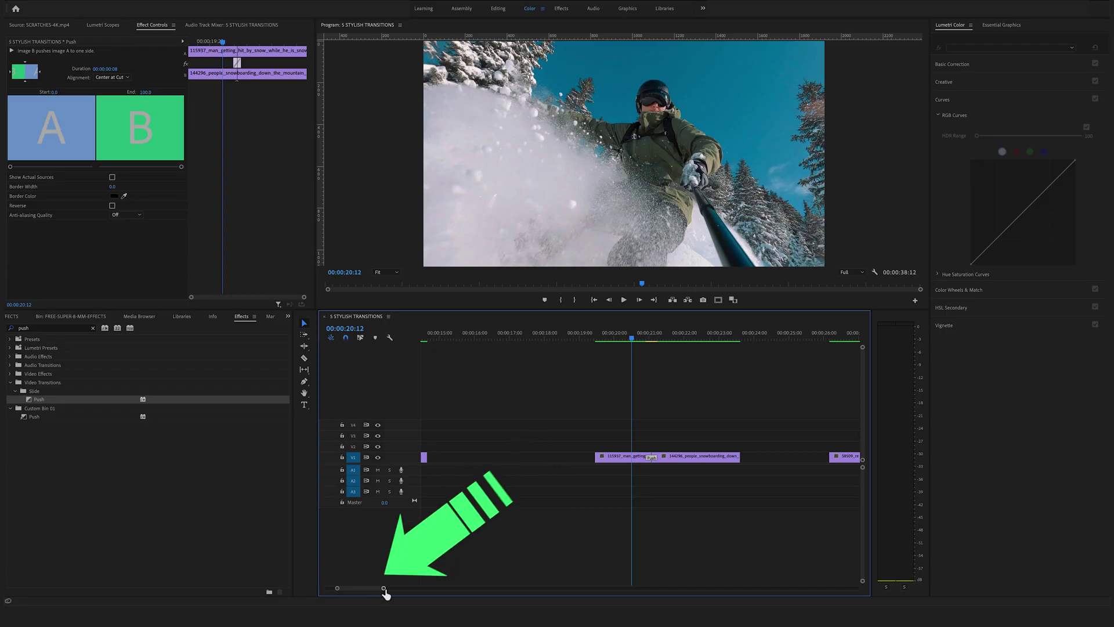
Play the Push transition and place the playhead at the cut, 00:00:21:02
{"action": "left_click_drag", "start_coordinate": [386, 589], "coordinate": [363, 589]}
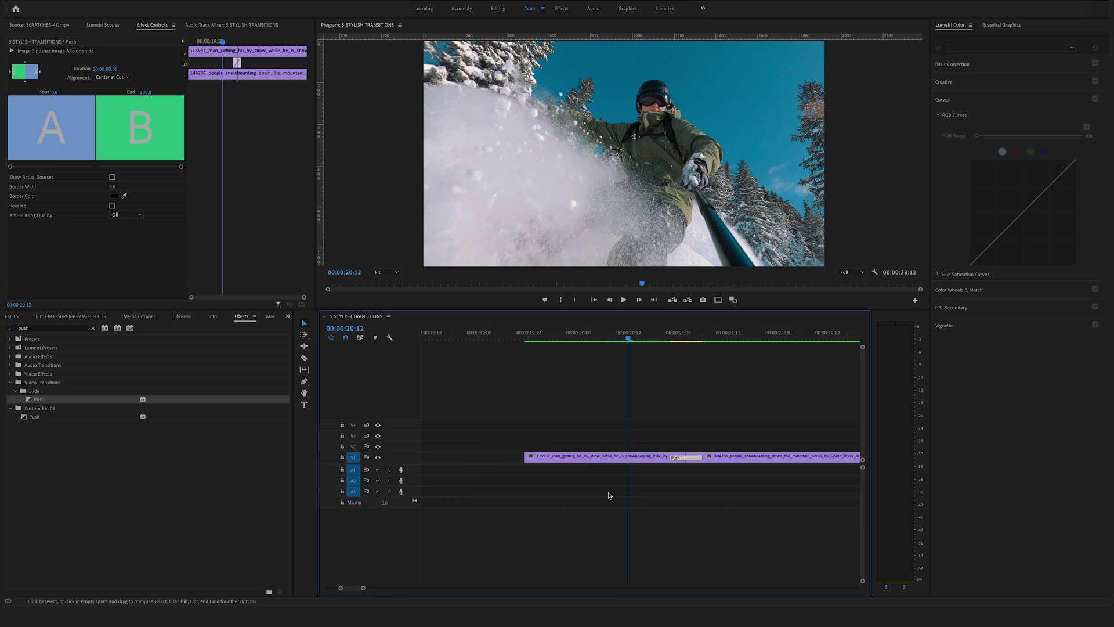
{"action": "scroll", "coordinate": [610, 495], "scroll_direction": "down", "scroll_amount": 5}
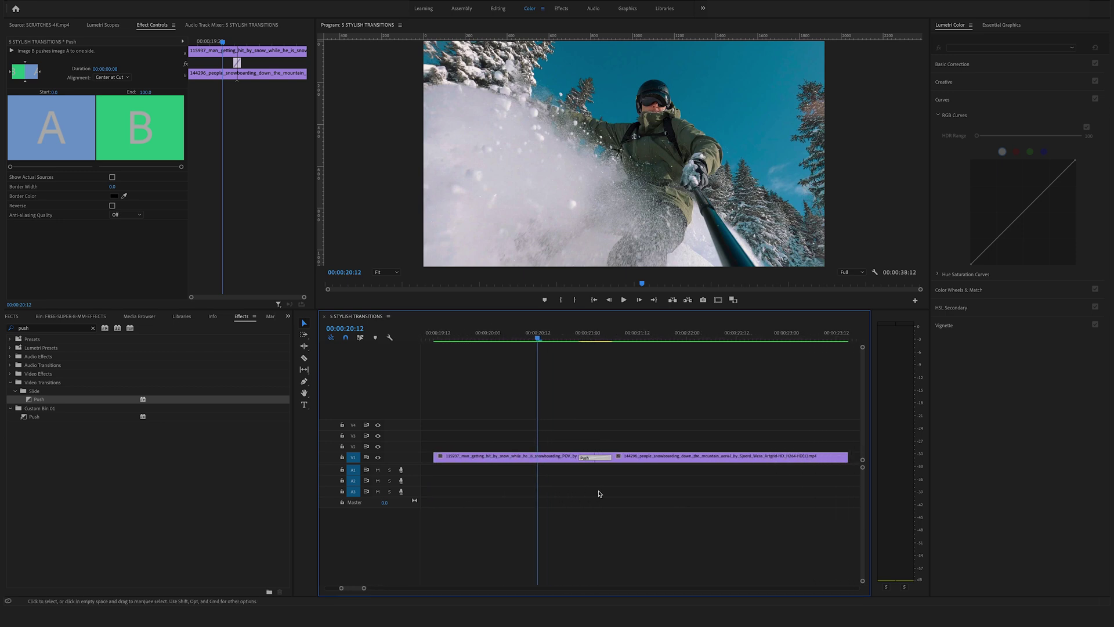
{"action": "key", "text": "space"}
{"action": "key", "text": "space"}
{"action": "left_click", "coordinate": [599, 339]}
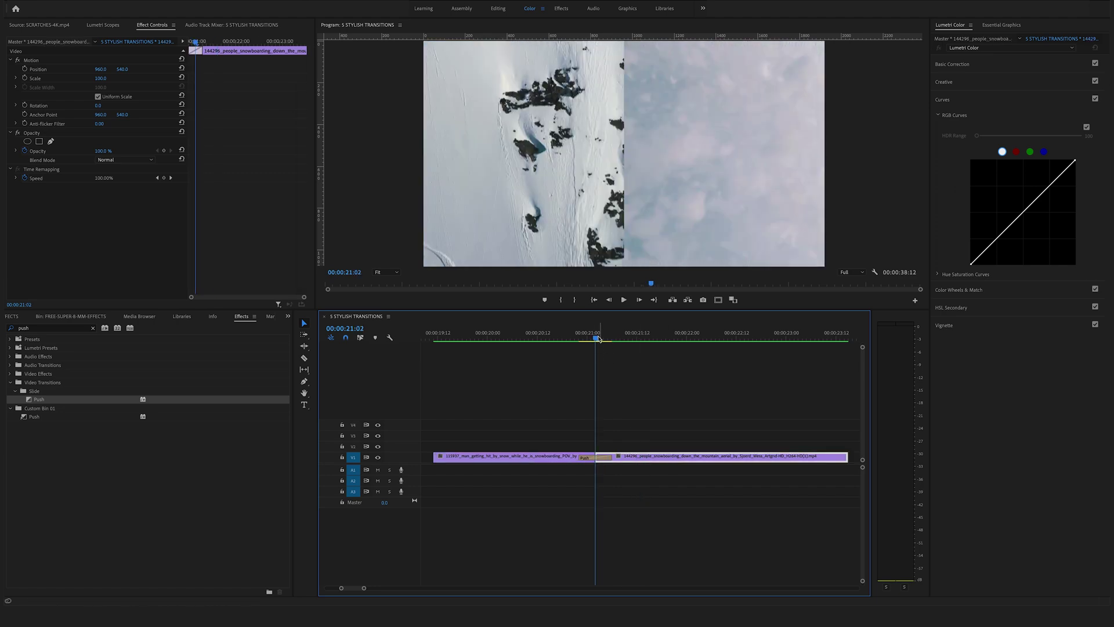
Create a 1920 × 1080, 23.976 fps adjustment layer and place it on V2 above the Push transition, trimmed to the transition's length
{"action": "left_click_drag", "start_coordinate": [599, 339], "coordinate": [603, 343]}
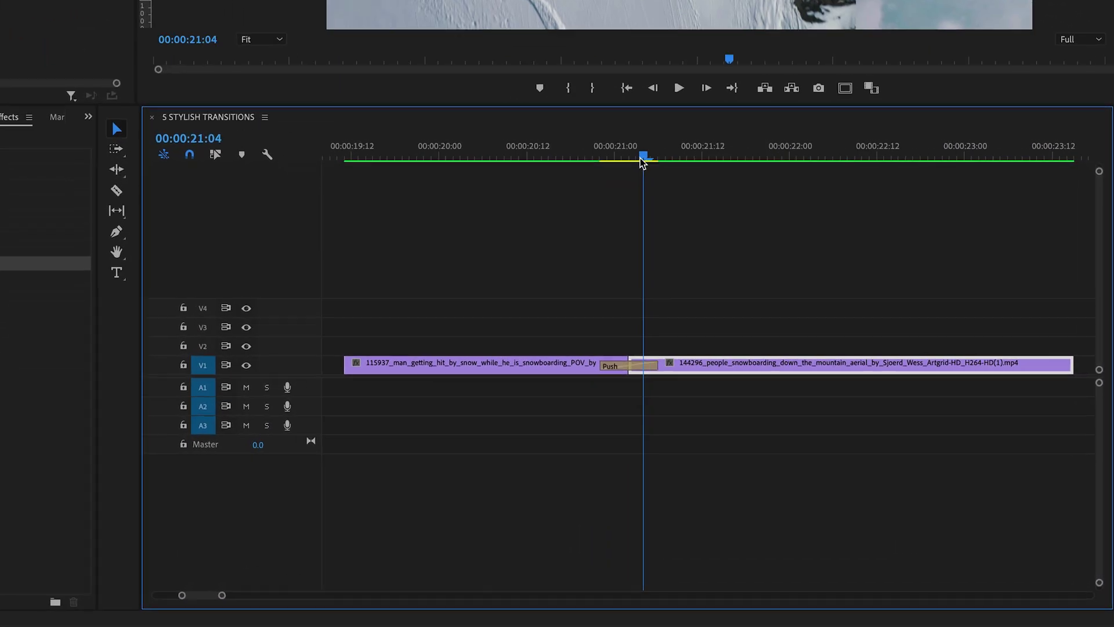
{"action": "left_click_drag", "start_coordinate": [642, 162], "coordinate": [630, 161]}
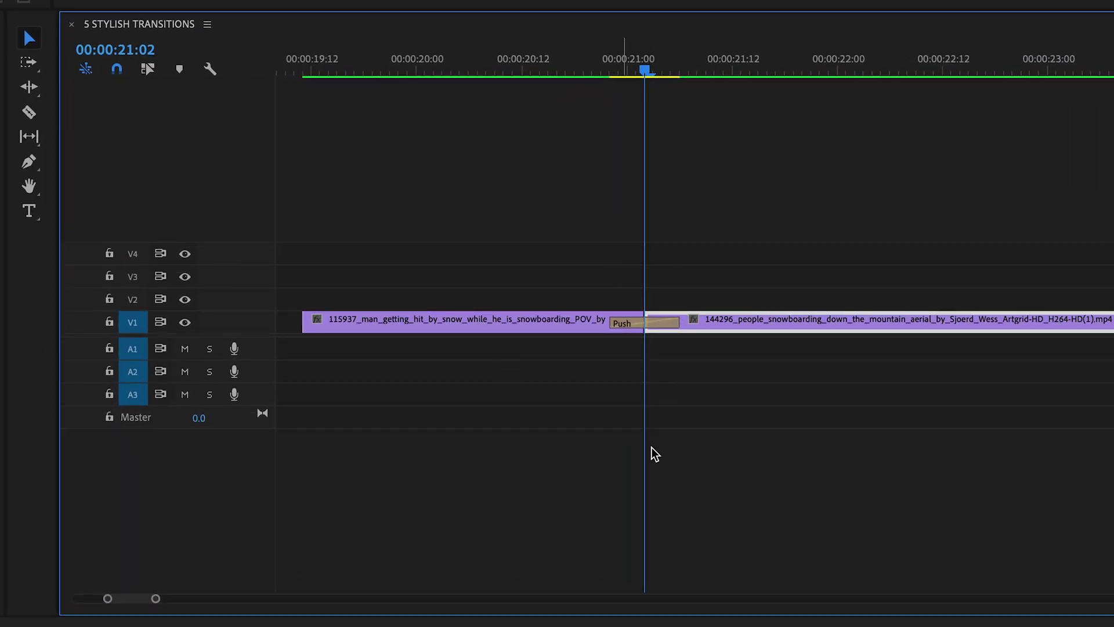
{"action": "left_click", "coordinate": [22, 319]}
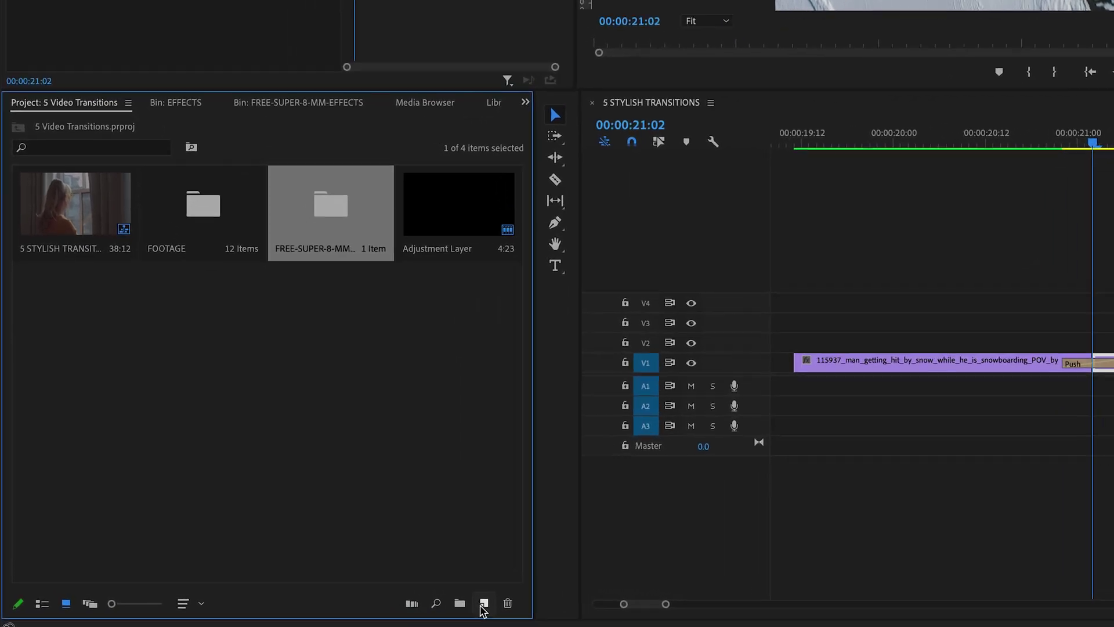
{"action": "left_click", "coordinate": [483, 604]}
{"action": "left_click", "coordinate": [483, 604]}
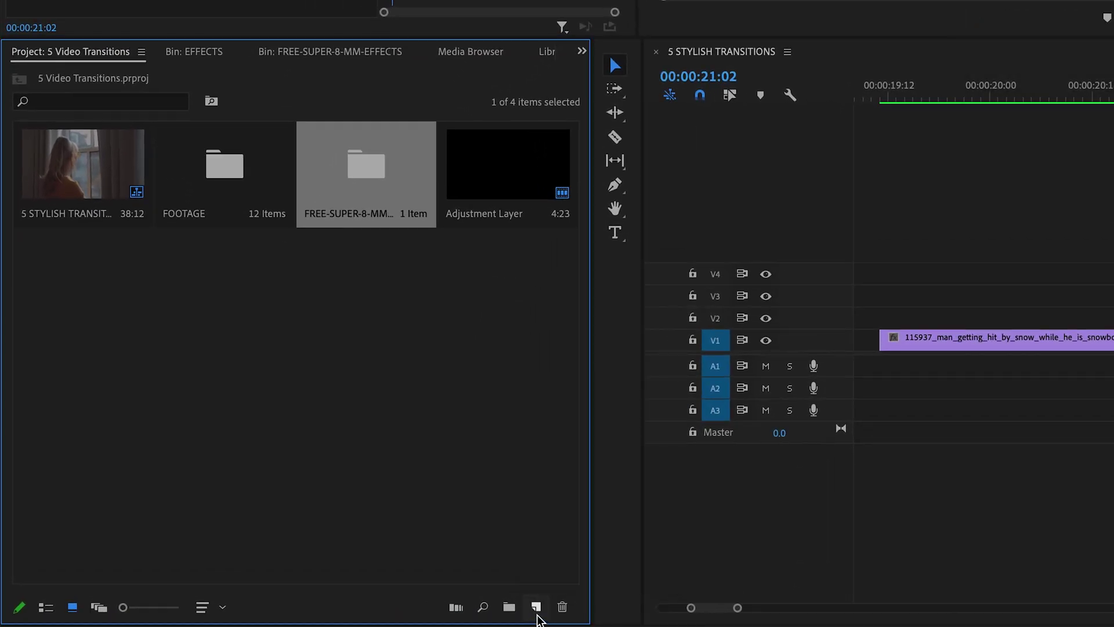
{"action": "left_click", "coordinate": [537, 610]}
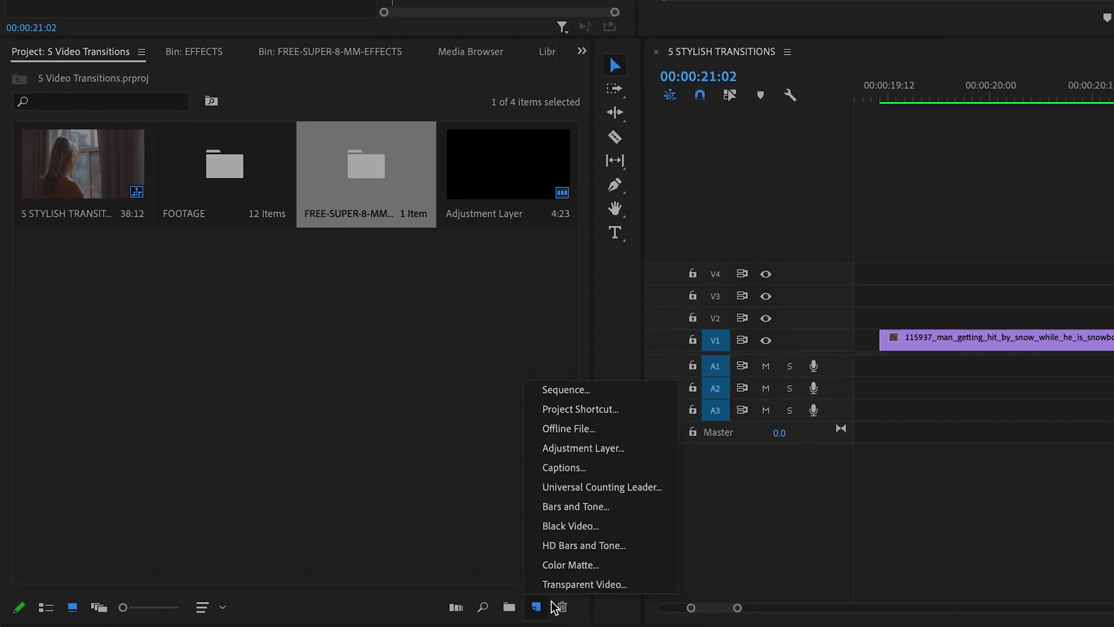
{"action": "left_click", "coordinate": [606, 452]}
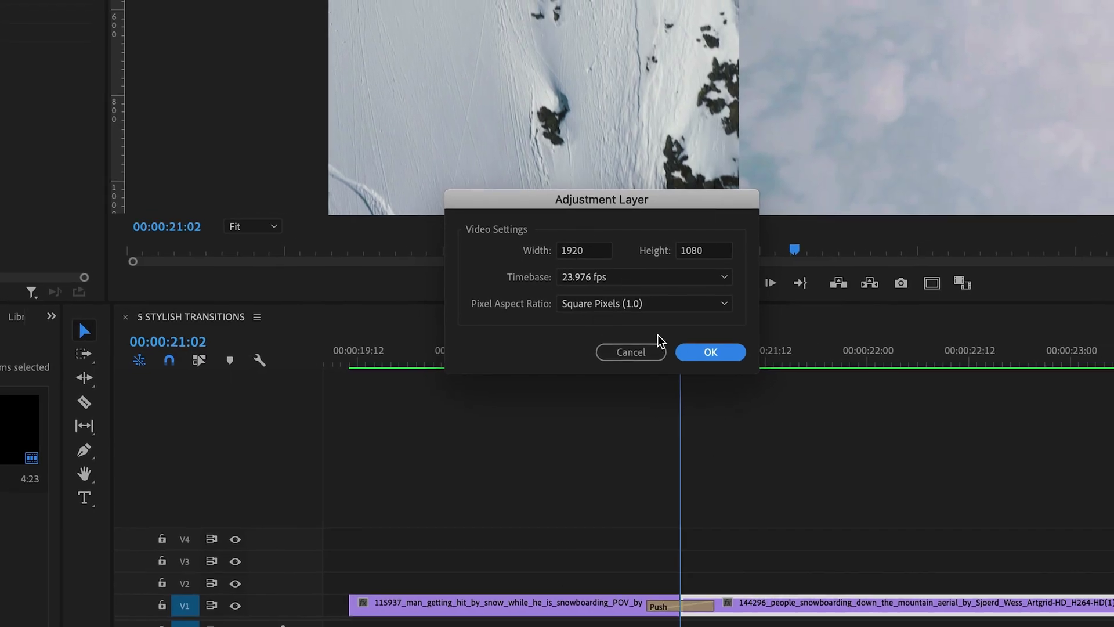
{"action": "left_click", "coordinate": [710, 352]}
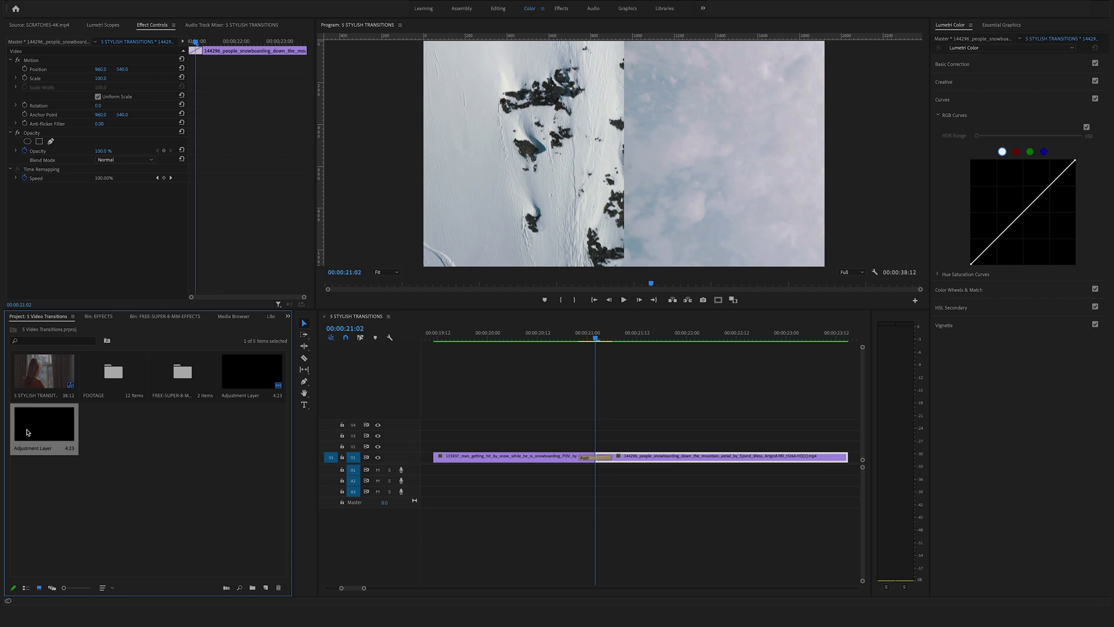
{"action": "left_click_drag", "start_coordinate": [44, 429], "coordinate": [580, 447]}
{"action": "key", "text": "c"}
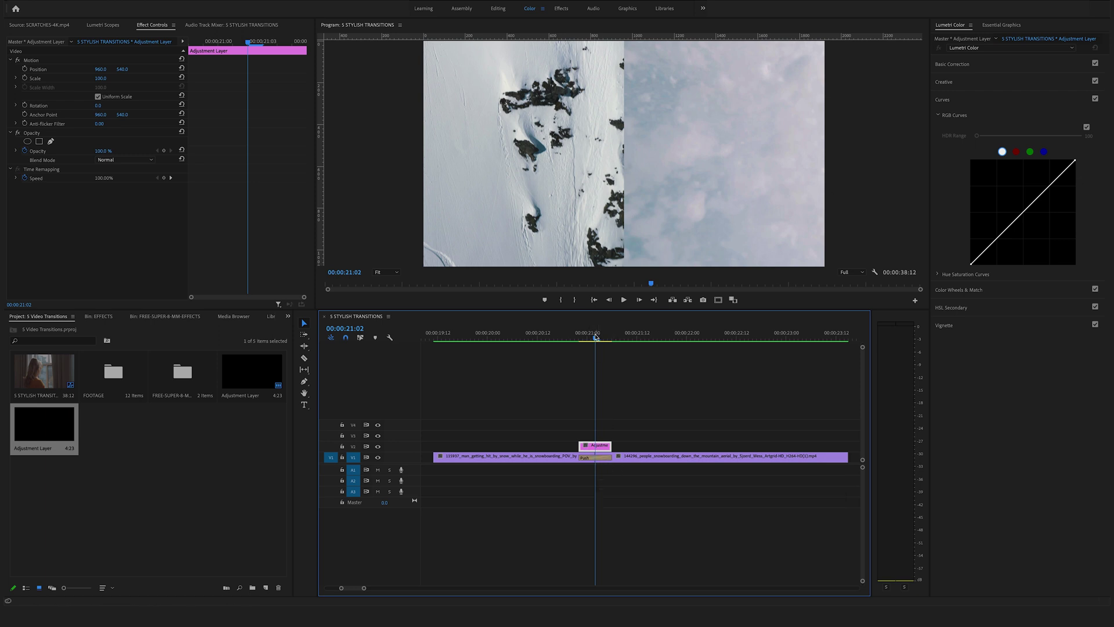
Find the Directional Blur video effect and apply it to the adjustment layer on V2
{"action": "left_click", "coordinate": [288, 317]}
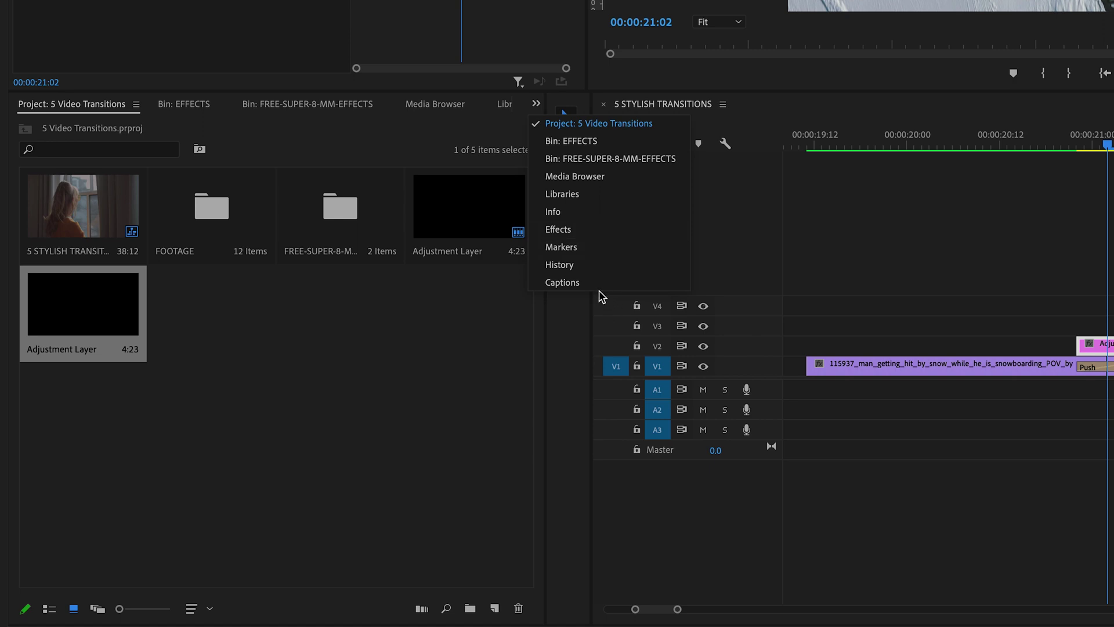
{"action": "left_click", "coordinate": [590, 230]}
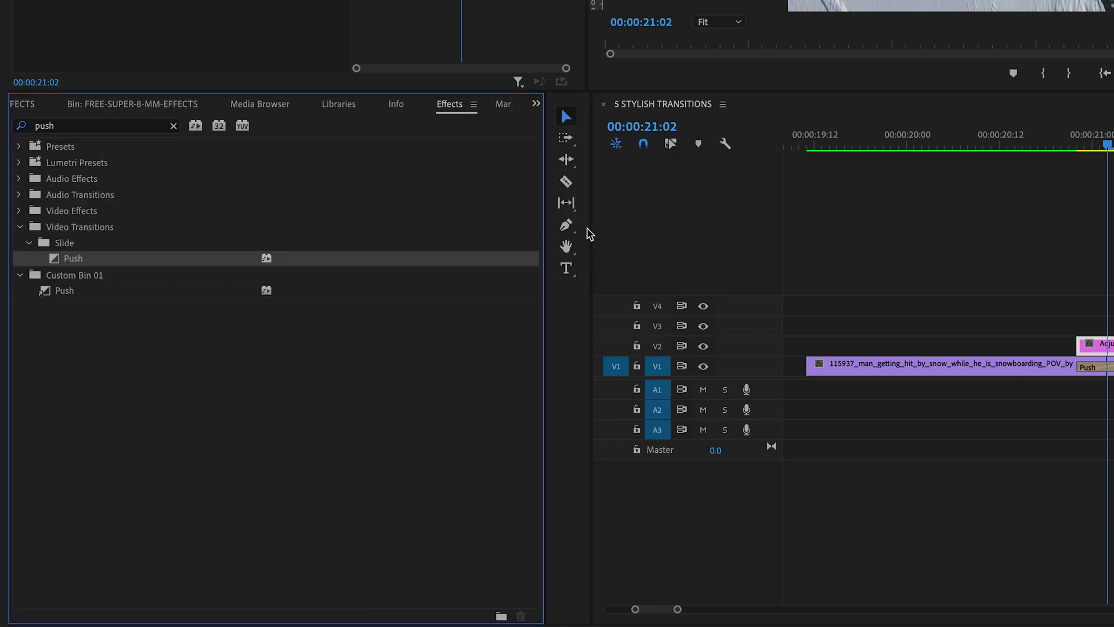
{"action": "left_click", "coordinate": [98, 126]}
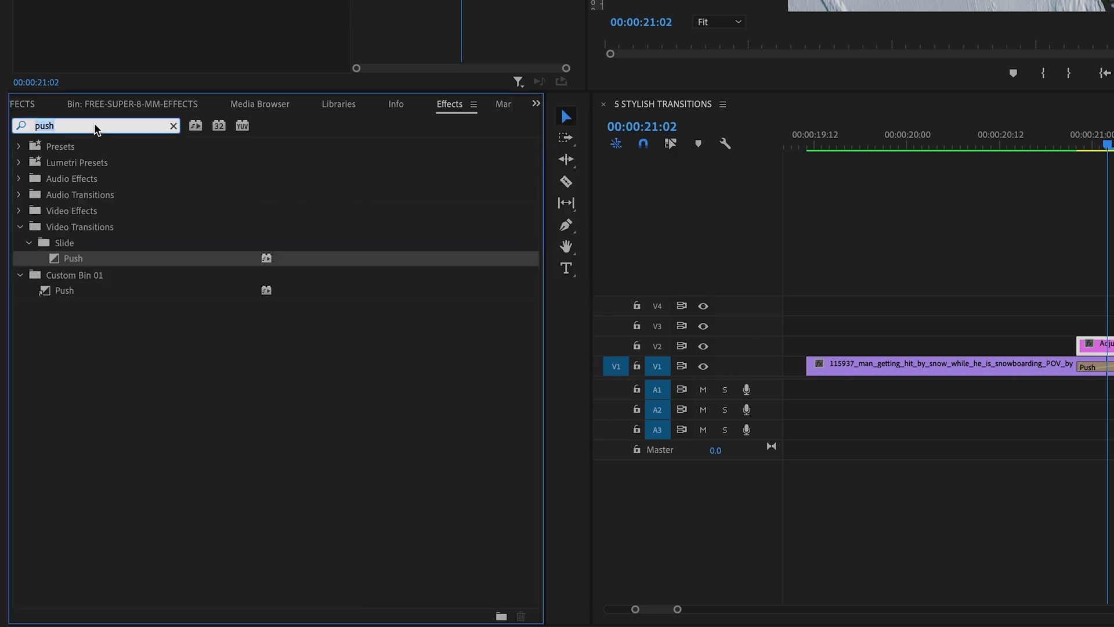
{"action": "type", "text": "direct"}
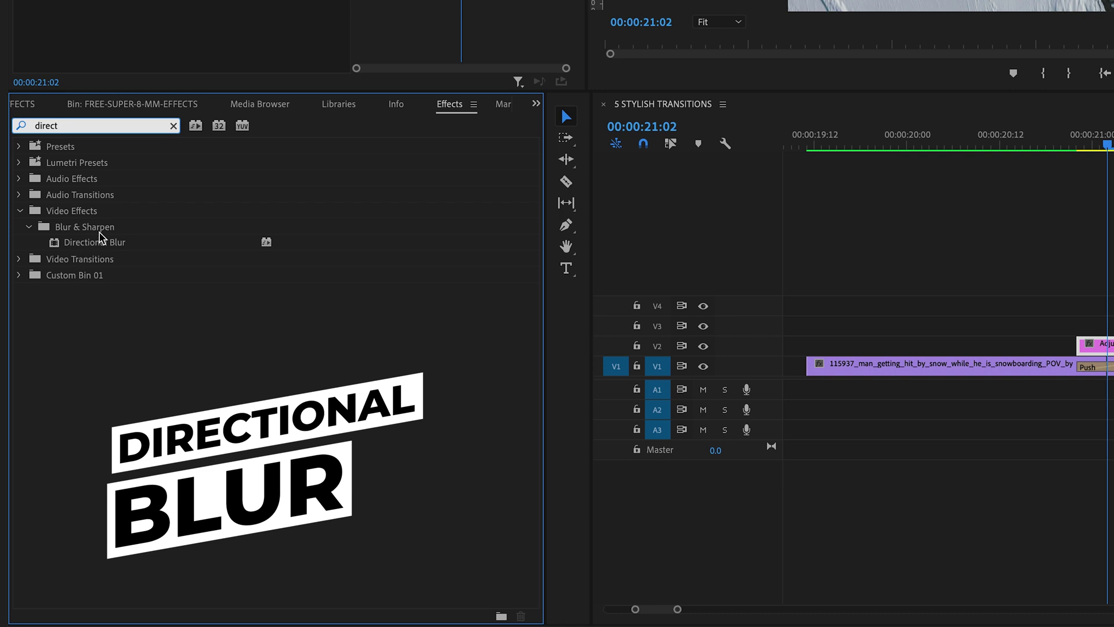
{"action": "left_click", "coordinate": [91, 244]}
{"action": "left_click_drag", "start_coordinate": [47, 243], "coordinate": [1106, 346]}
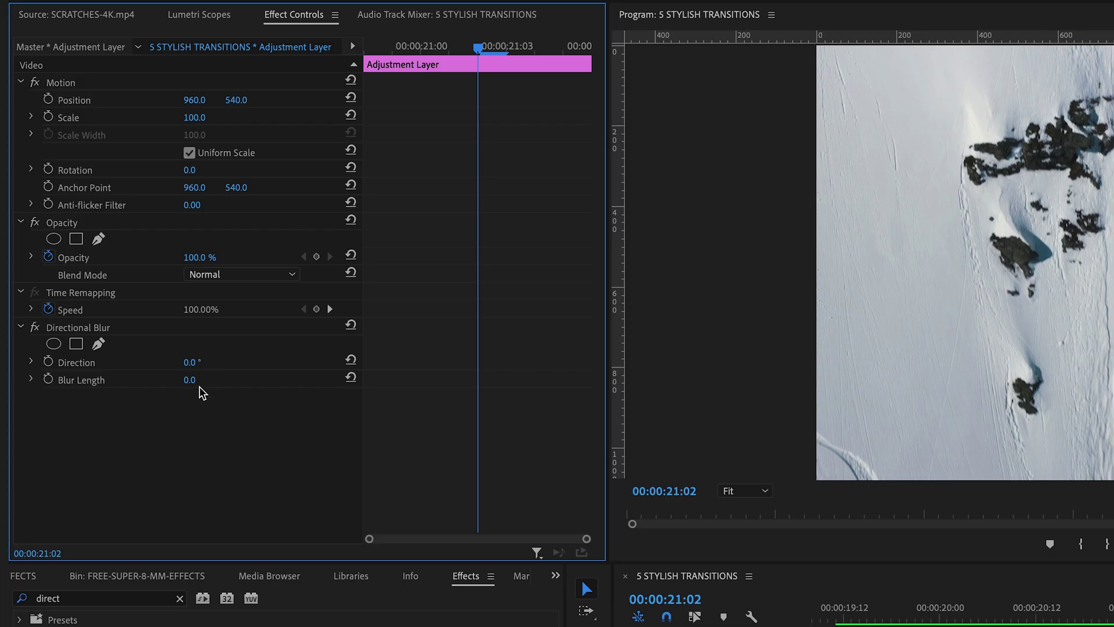
Set the adjustment layer's Directional Blur to a Direction of 90° and a Blur Length of 110
{"action": "left_click", "coordinate": [186, 381]}
{"action": "type", "text": "72"}
{"action": "key", "text": "Return"}
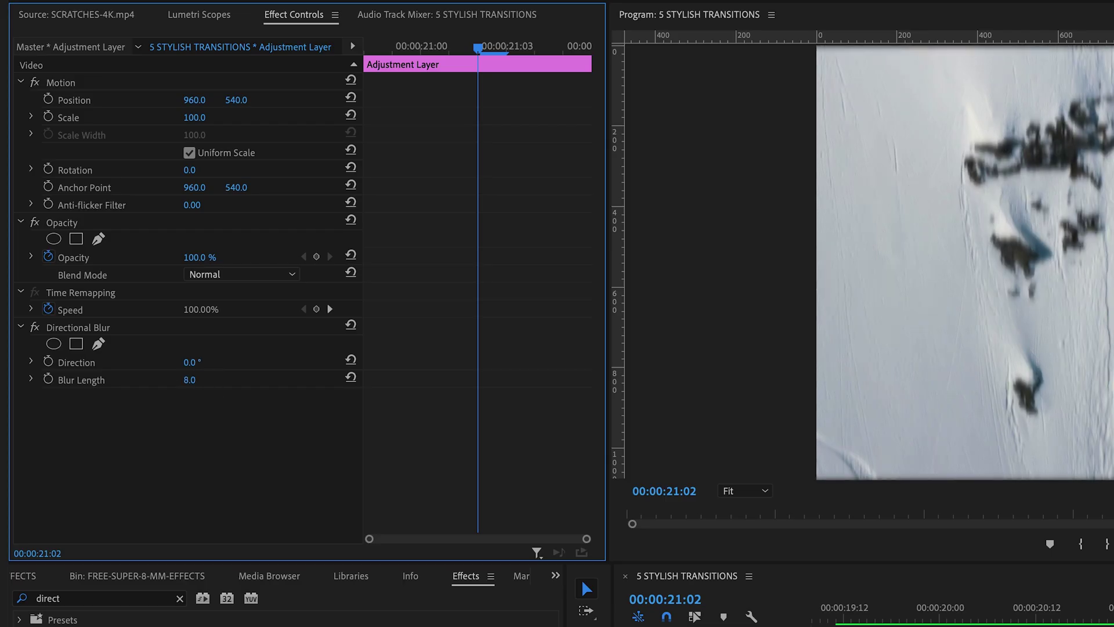
{"action": "left_click_drag", "start_coordinate": [192, 380], "coordinate": [345, 380]}
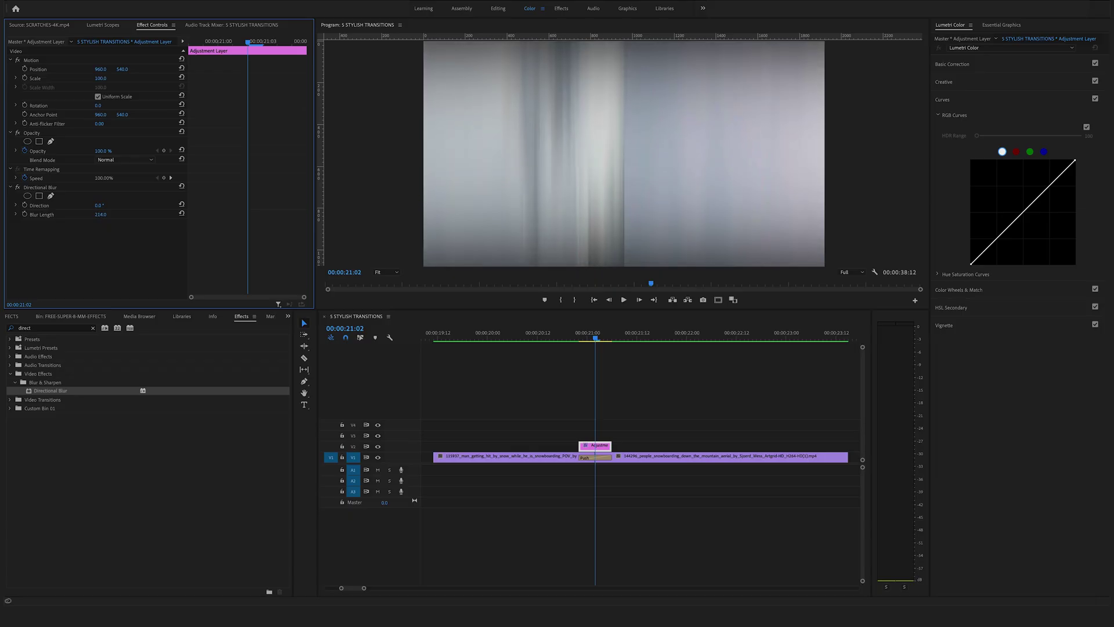
{"action": "mouse_move", "coordinate": [100, 215]}
{"action": "left_mouse_down"}
{"action": "mouse_move", "coordinate": [9, 214]}
{"action": "mouse_move", "coordinate": [99, 215]}
{"action": "left_mouse_up"}
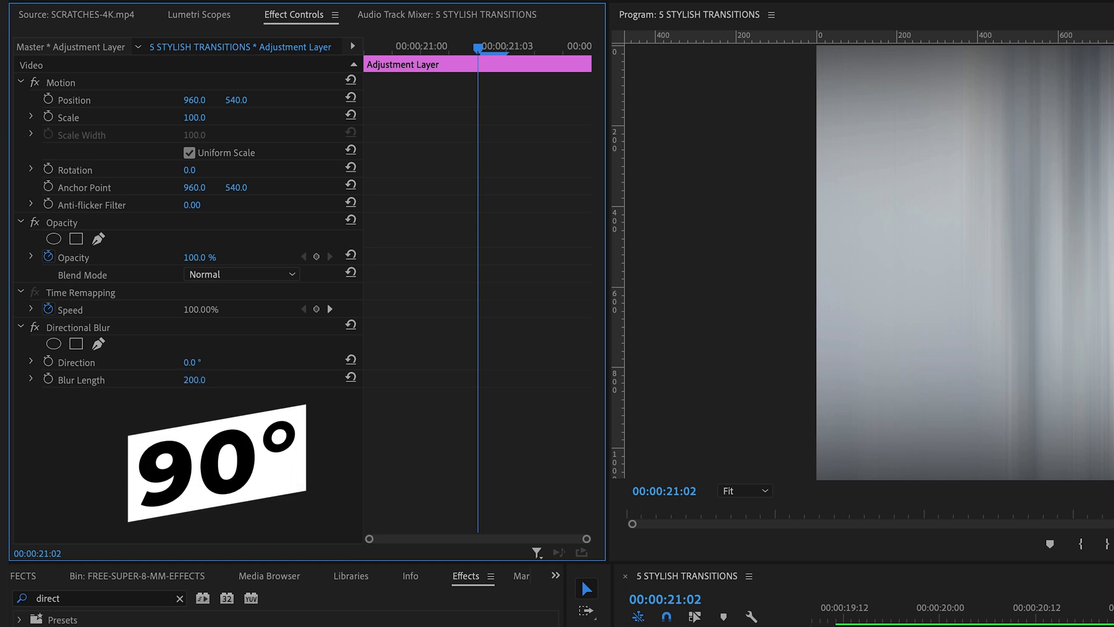
{"action": "left_click_drag", "start_coordinate": [193, 365], "coordinate": [246, 365]}
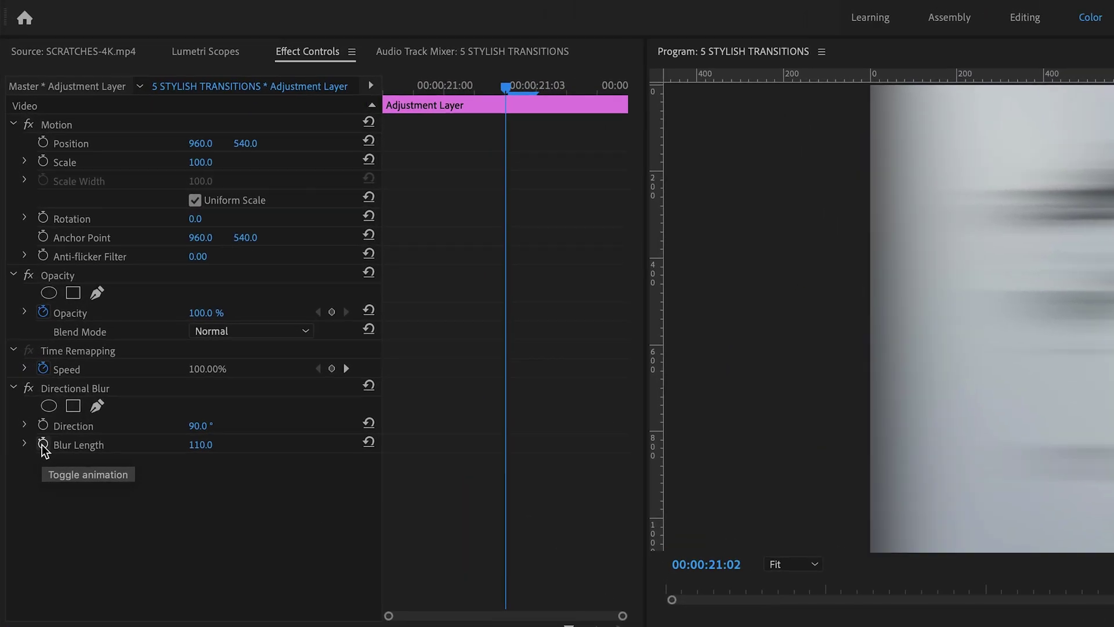
Keyframe the Blur Length at 00:00:21:02, lower it at the layer's start, 00:00:20:22, and reset it to 0 at 00:00:21:06
{"action": "left_click", "coordinate": [43, 444]}
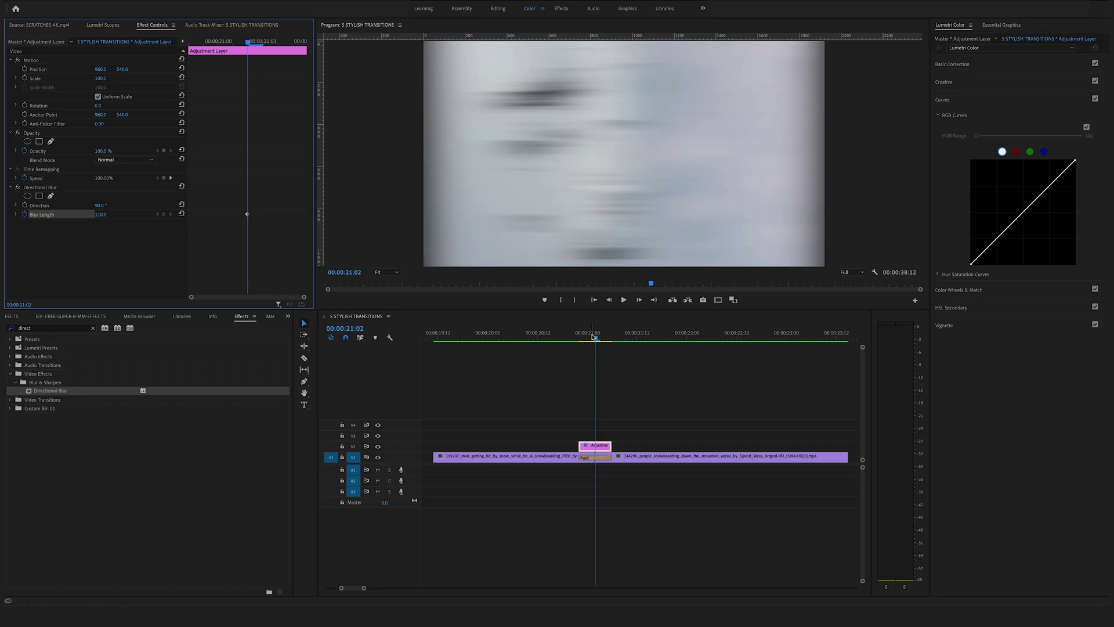
{"action": "left_click_drag", "start_coordinate": [595, 338], "coordinate": [584, 338]}
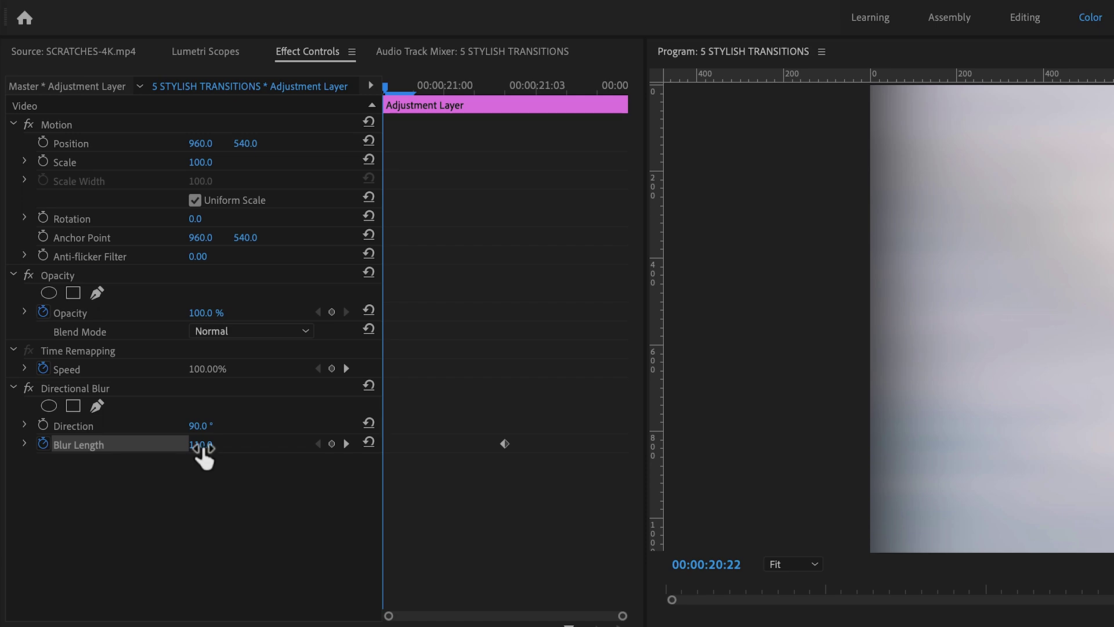
{"action": "left_click_drag", "start_coordinate": [203, 458], "coordinate": [145, 458]}
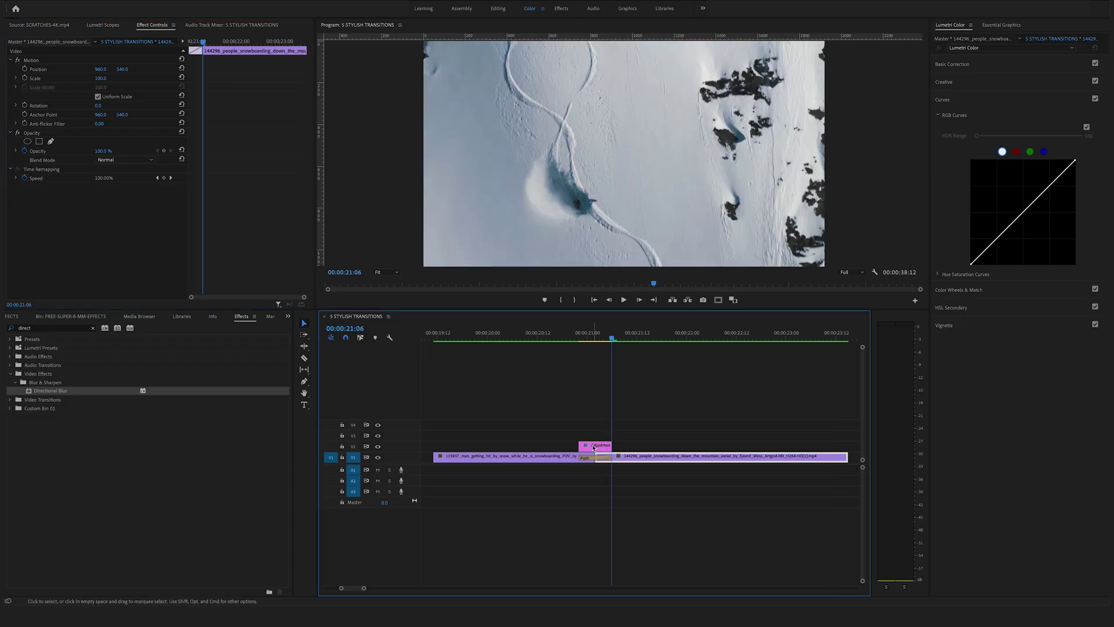
{"action": "left_click", "coordinate": [593, 448]}
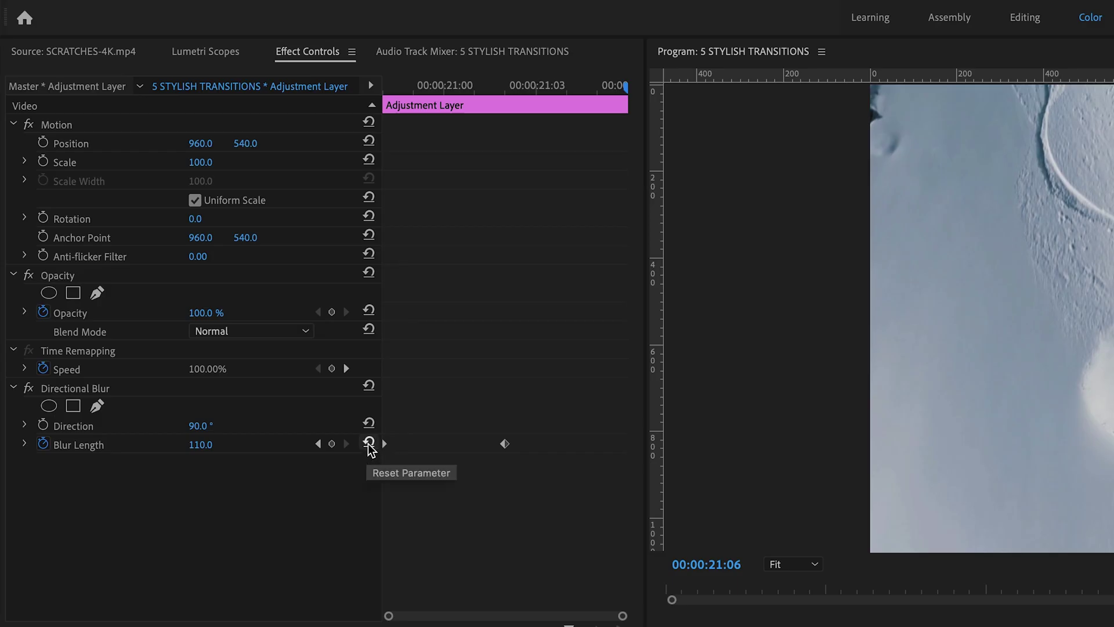
{"action": "left_click", "coordinate": [370, 445]}
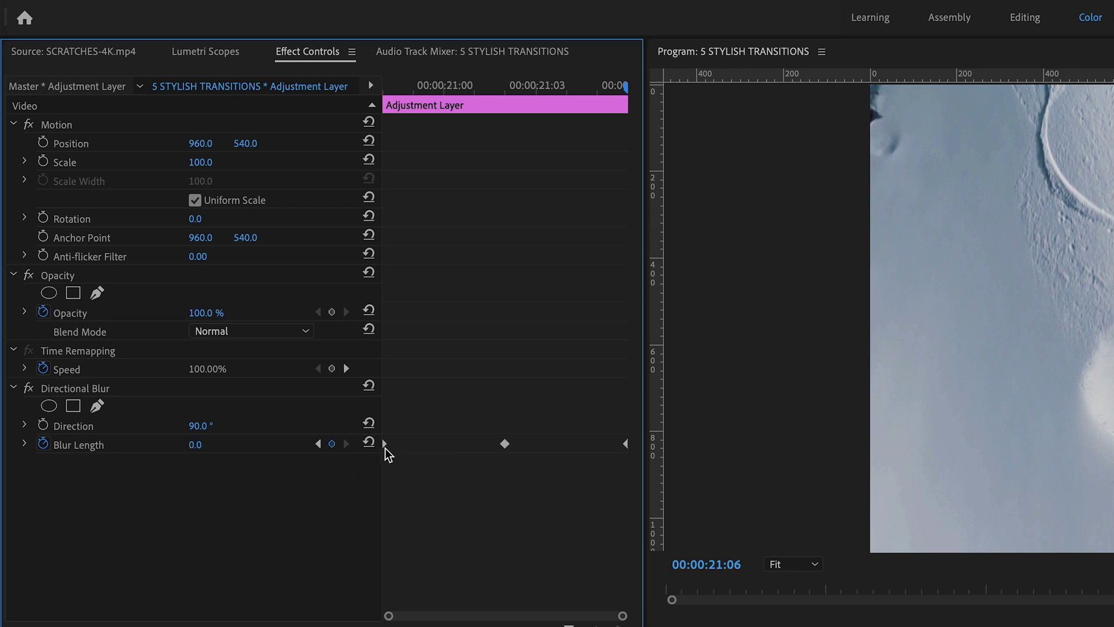
Apply Ease Out to the first Blur Length keyframe and Ease In to the last one
{"action": "right_click", "coordinate": [386, 451]}
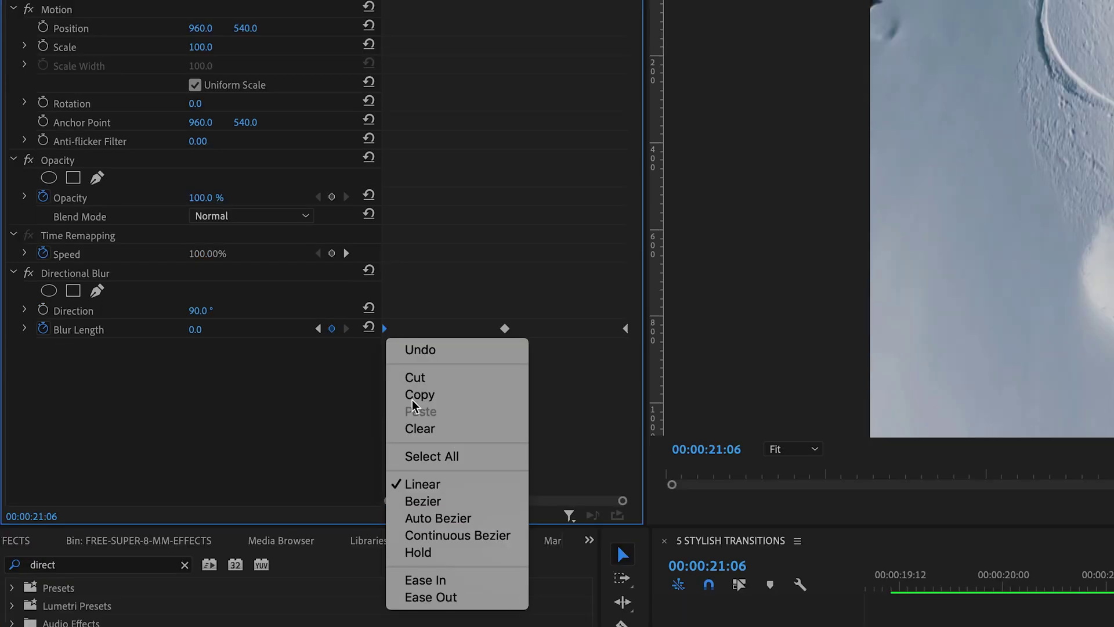
{"action": "left_click", "coordinate": [453, 598]}
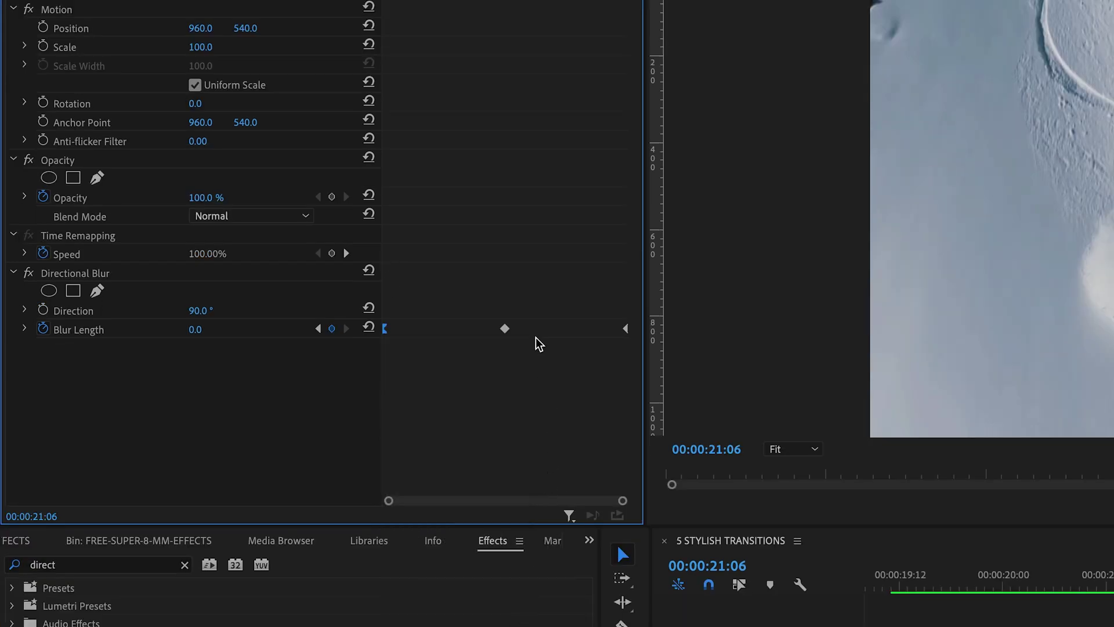
{"action": "left_click", "coordinate": [626, 331]}
{"action": "right_click", "coordinate": [625, 330]}
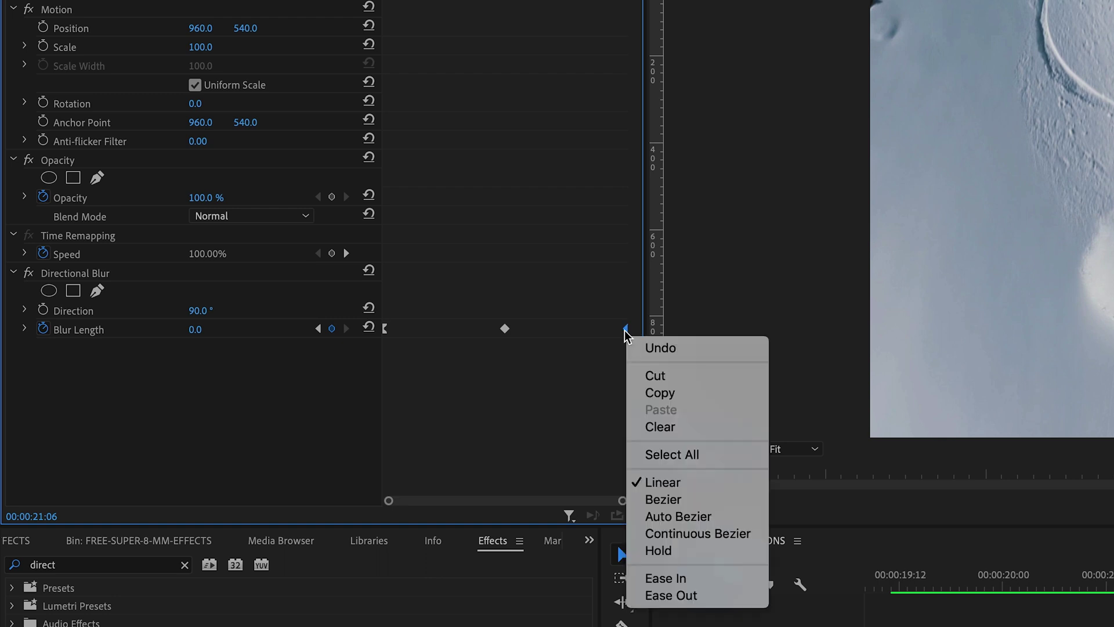
{"action": "left_click", "coordinate": [684, 580]}
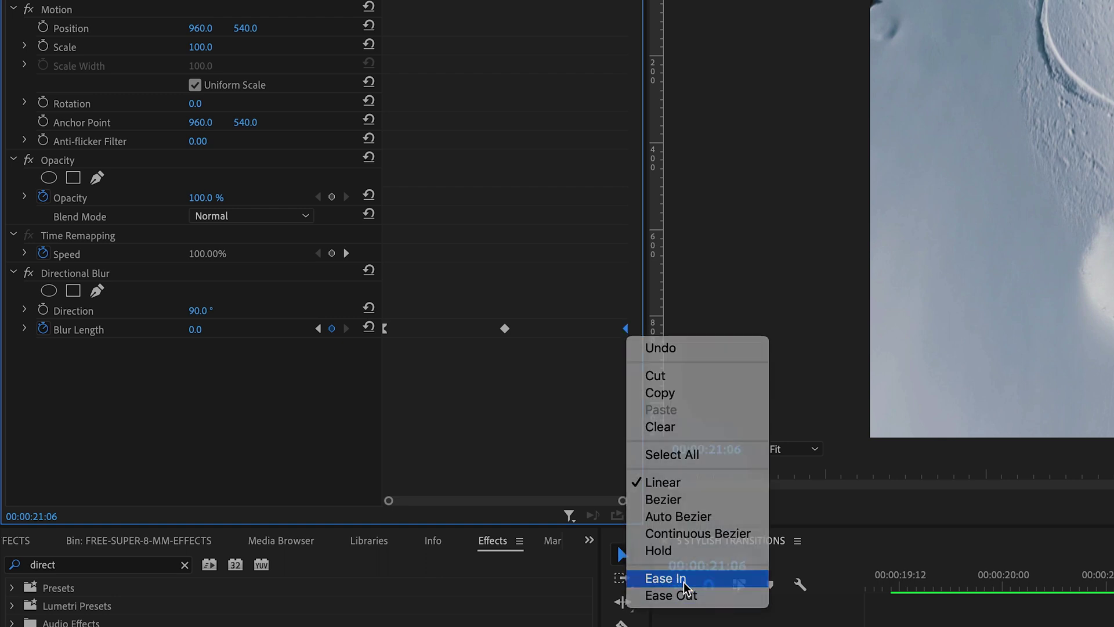
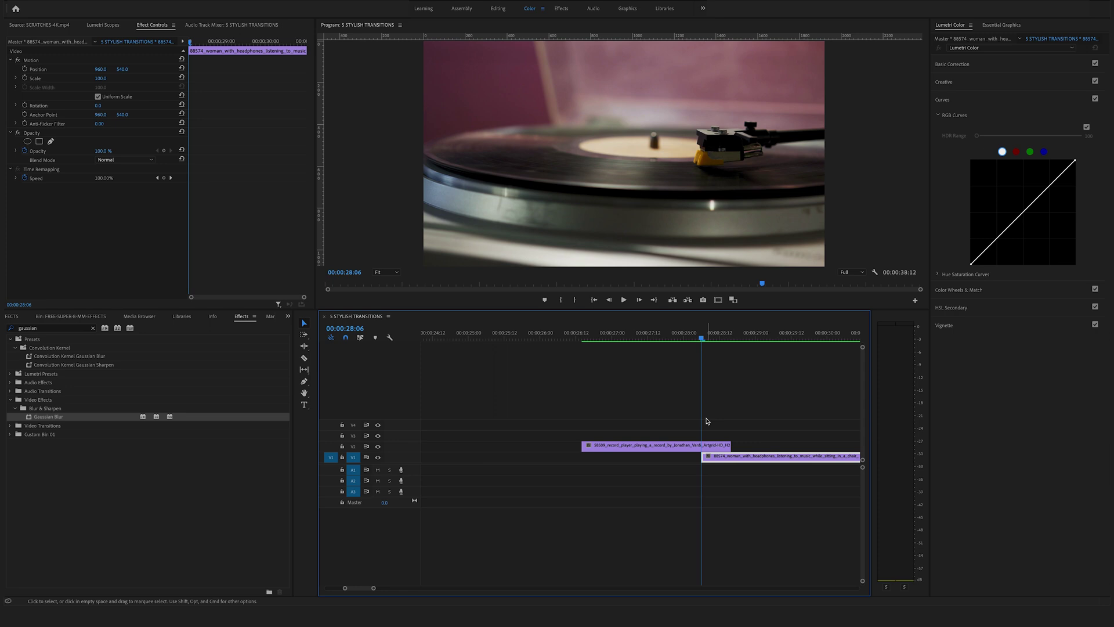
Cut the record player clip on V2 at 00:00:28:06, where the headphones clip on V1 begins
{"action": "left_click_drag", "start_coordinate": [693, 336], "coordinate": [729, 339]}
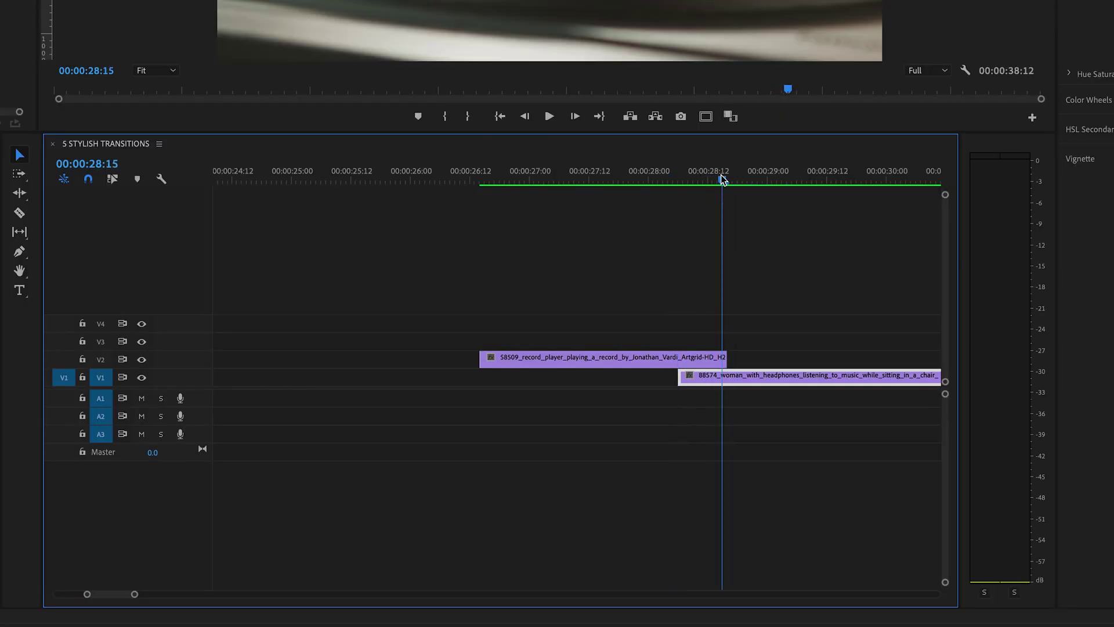
{"action": "left_click_drag", "start_coordinate": [720, 176], "coordinate": [680, 187]}
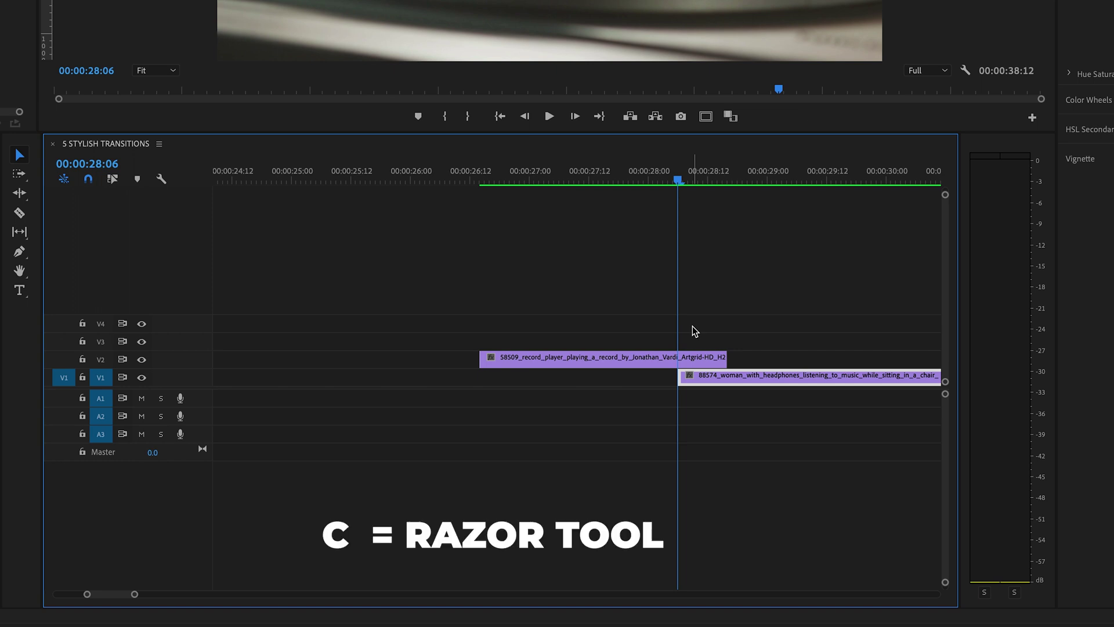
{"action": "key", "text": "c"}
{"action": "left_click", "coordinate": [679, 358]}
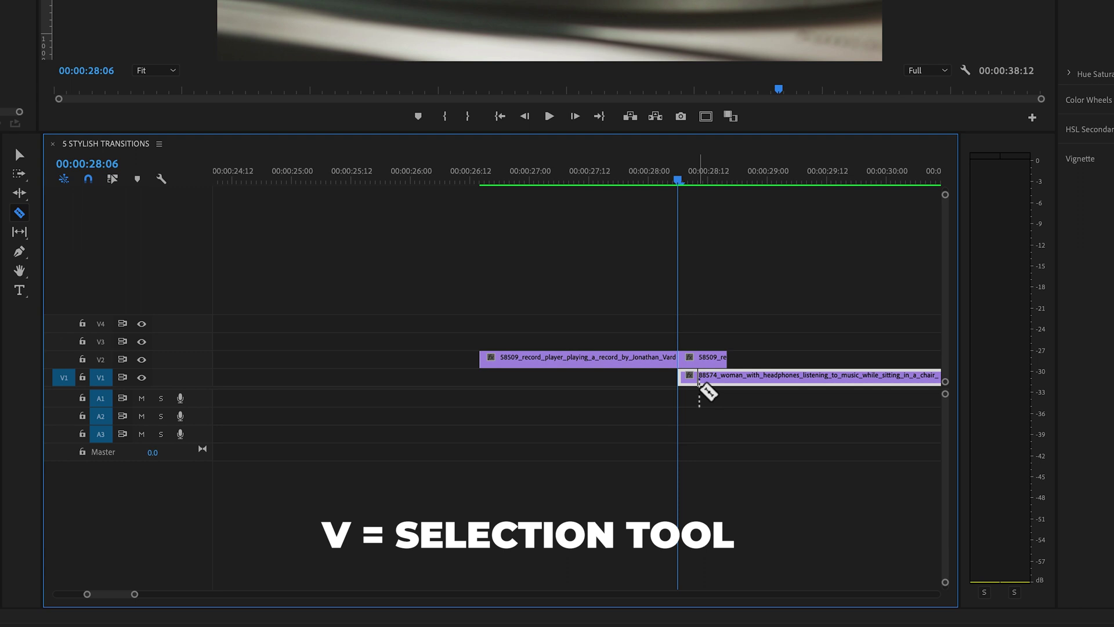
Duplicate the short cut-off end piece of the record player clip from V2 onto V3 directly above it
{"action": "key", "text": "v"}
{"action": "left_click", "coordinate": [700, 363]}
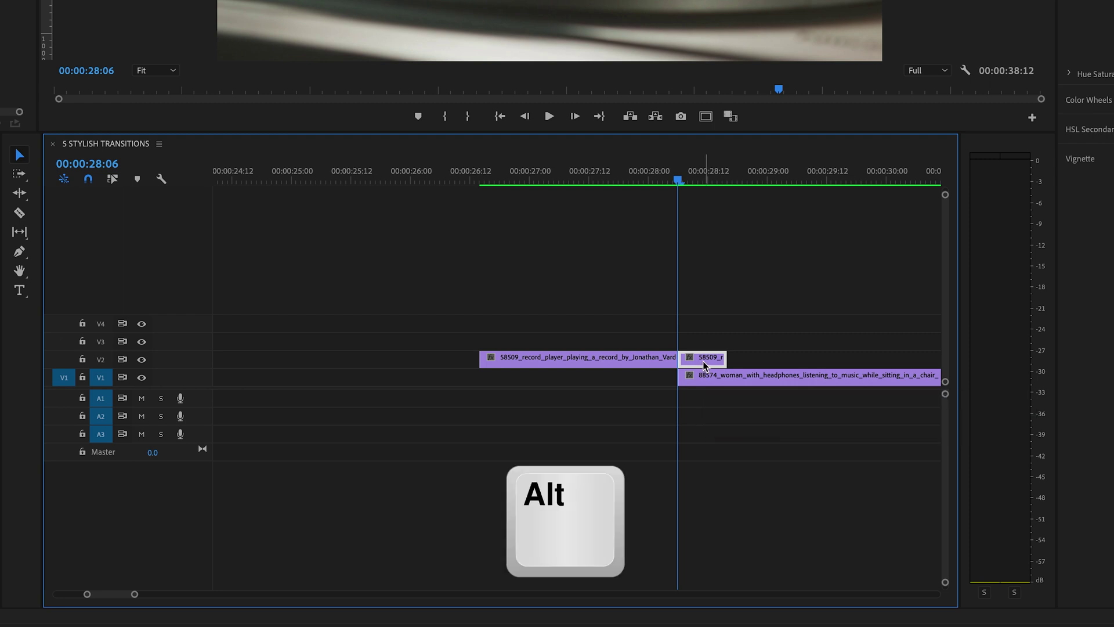
{"action": "left_click_drag", "start_coordinate": [704, 362], "coordinate": [704, 347]}
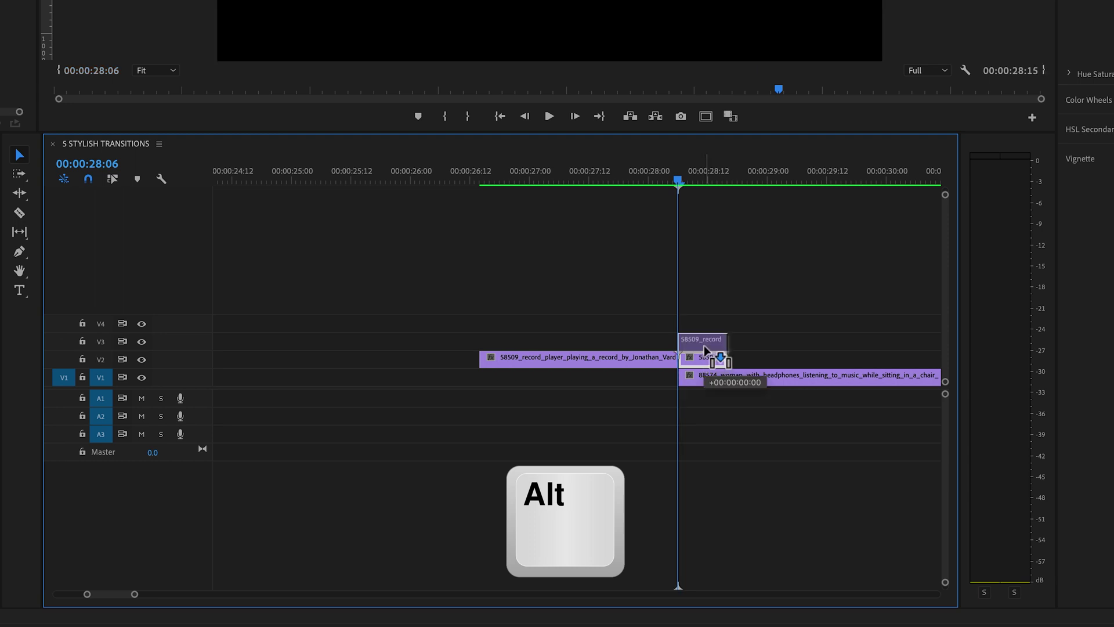
{"action": "left_click_drag", "start_coordinate": [704, 346], "coordinate": [703, 345]}
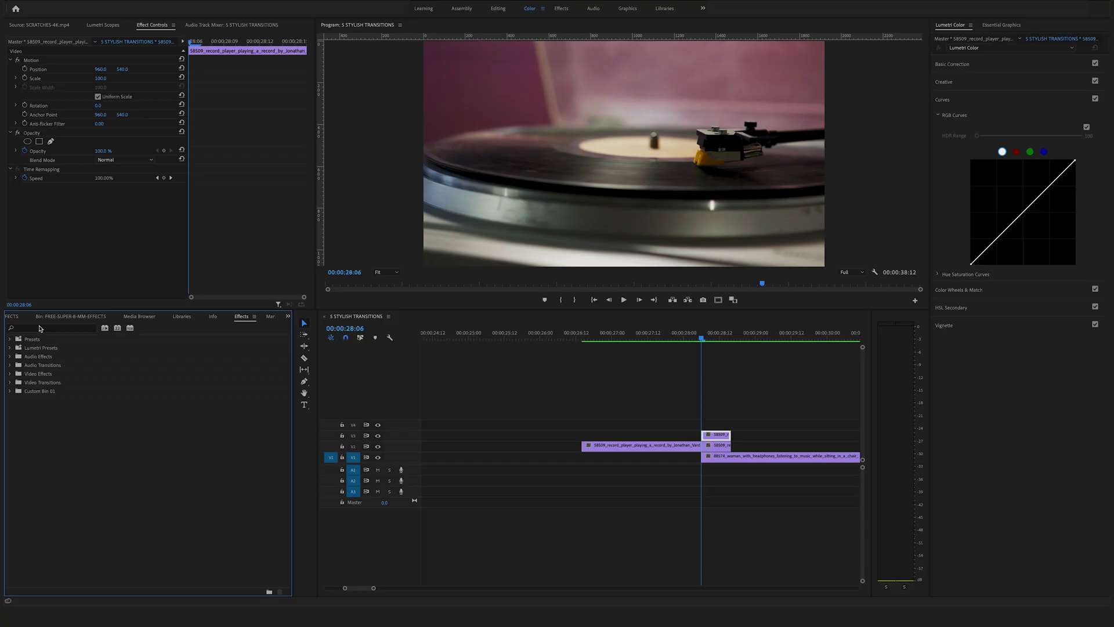
Find the Crop video effect and apply it to both short record player pieces on V2 and V3
{"action": "left_click", "coordinate": [39, 328]}
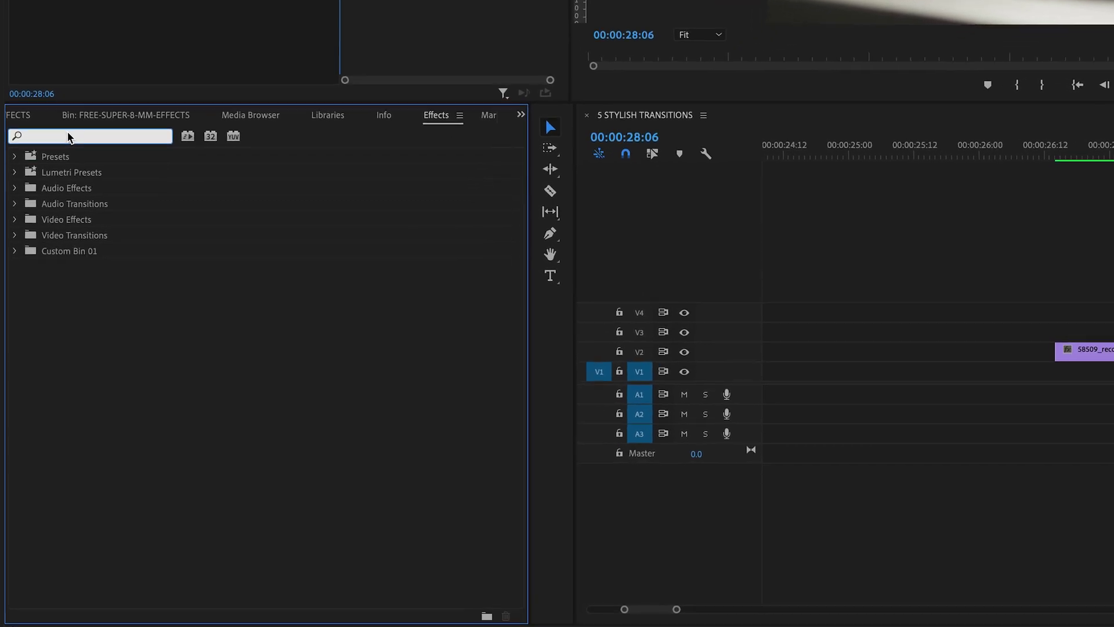
{"action": "type", "text": "crop"}
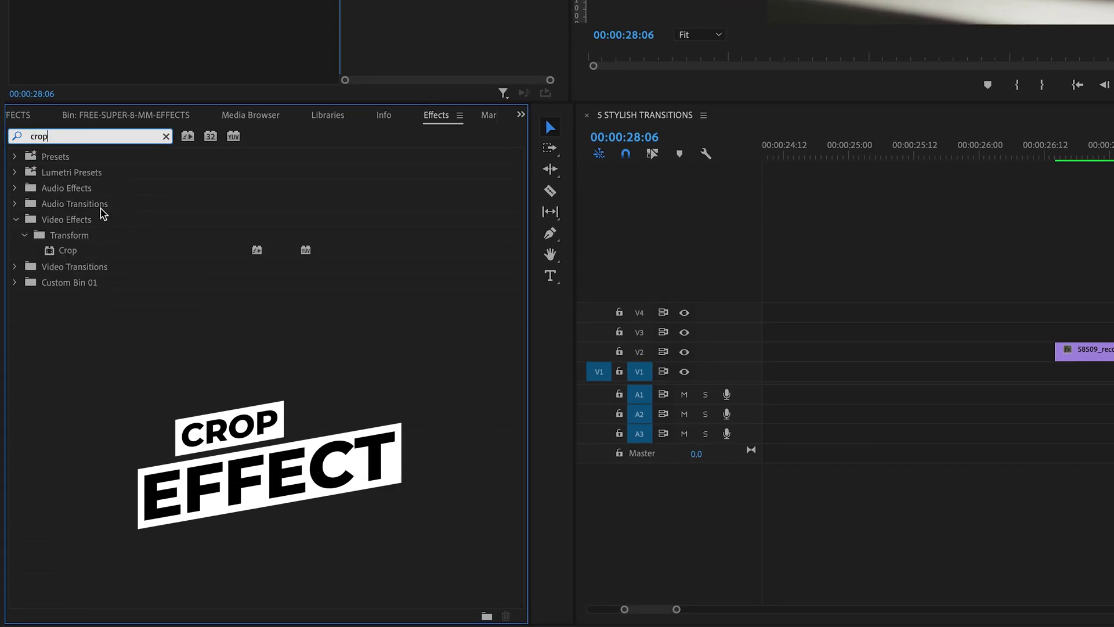
{"action": "left_click", "coordinate": [68, 251]}
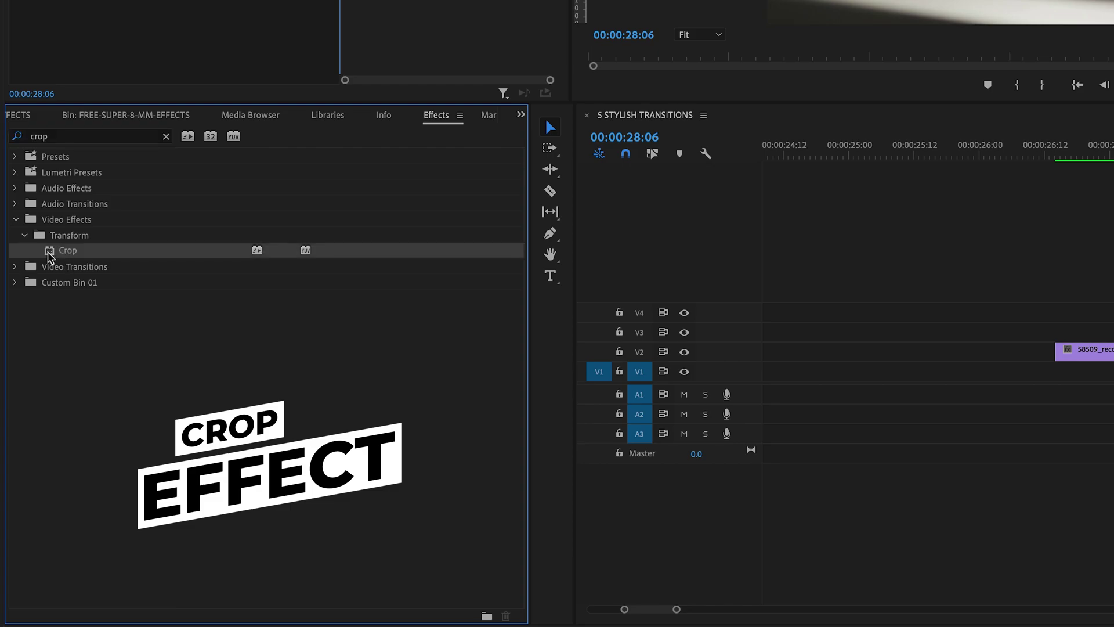
{"action": "left_click_drag", "start_coordinate": [50, 257], "coordinate": [1113, 361]}
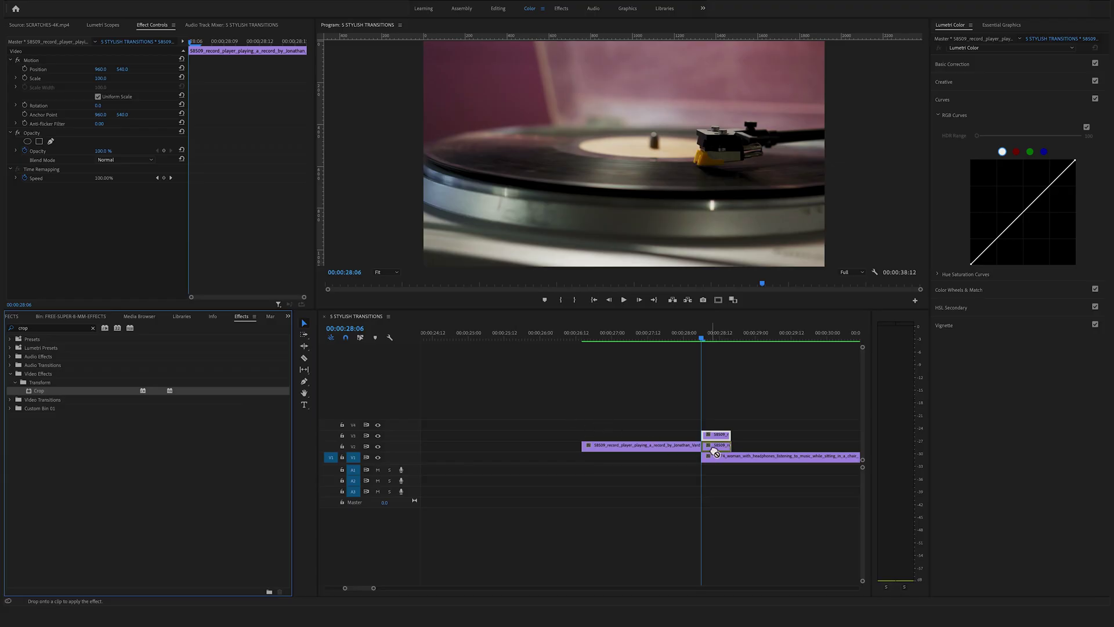
{"action": "left_click_drag", "start_coordinate": [715, 453], "coordinate": [717, 445]}
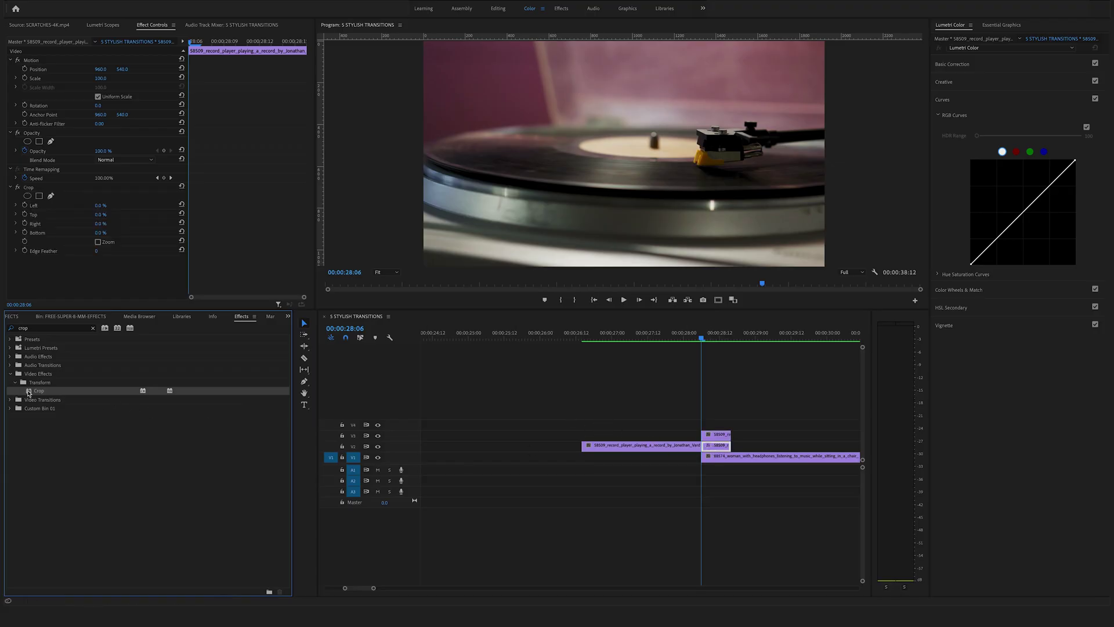
{"action": "left_click_drag", "start_coordinate": [29, 392], "coordinate": [726, 439]}
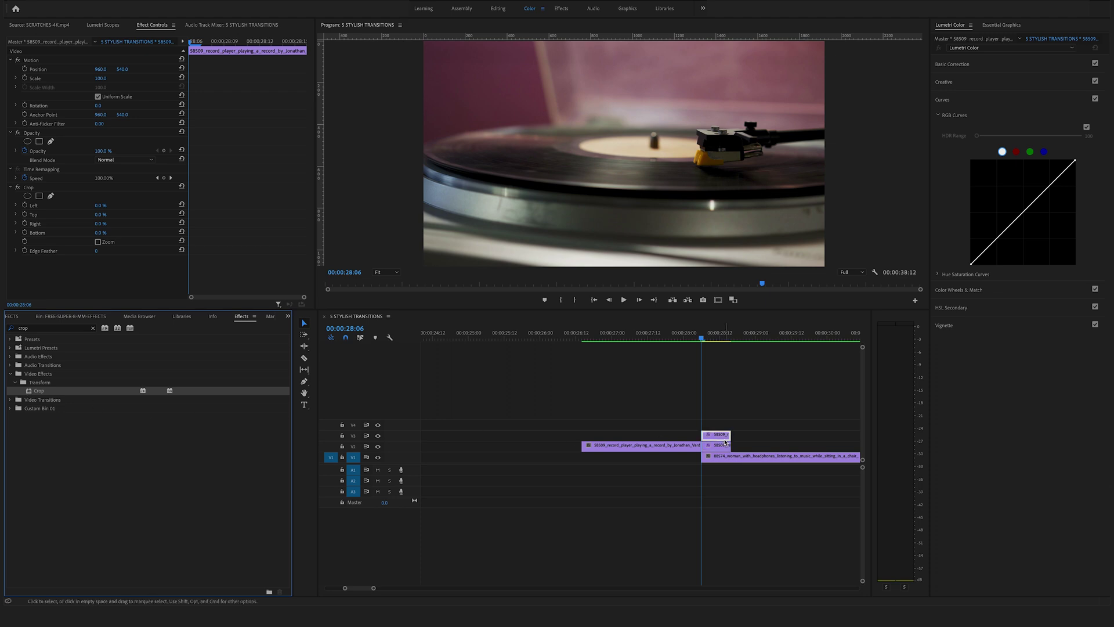
Set the Crop to Top 50% on the V3 piece and Bottom 50% on the V2 piece
{"action": "left_click", "coordinate": [712, 437]}
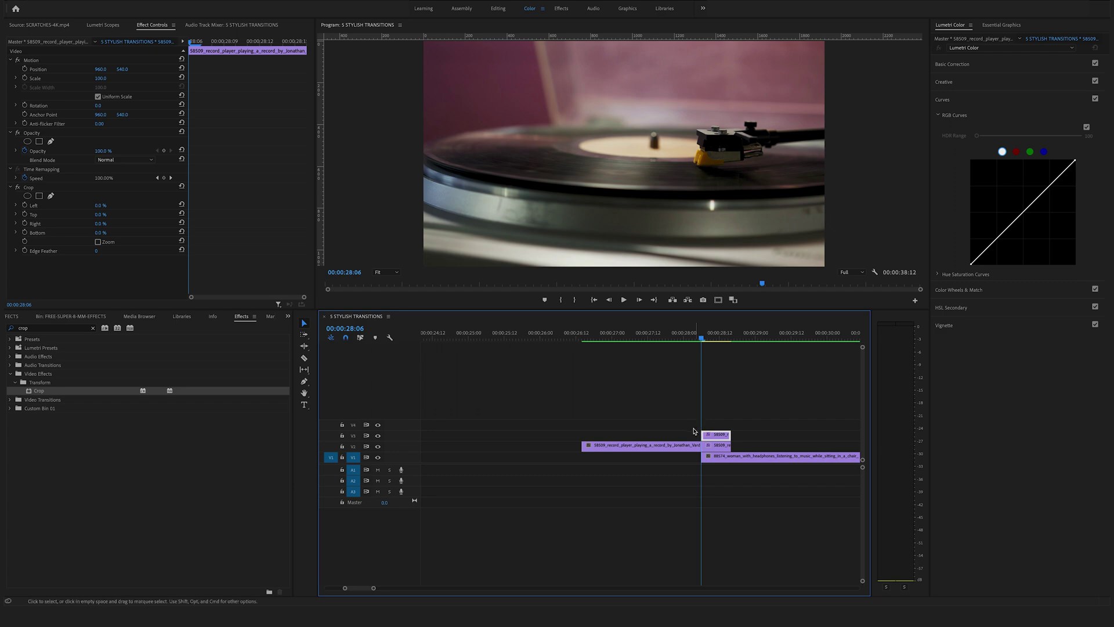
{"action": "left_click", "coordinate": [101, 214]}
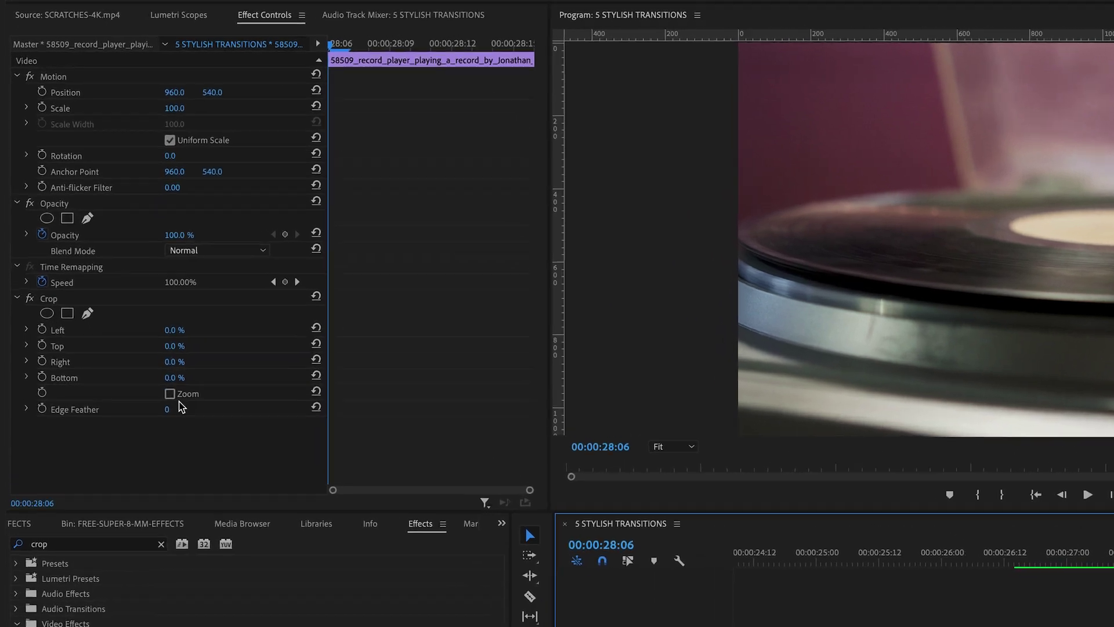
{"action": "left_click", "coordinate": [185, 375]}
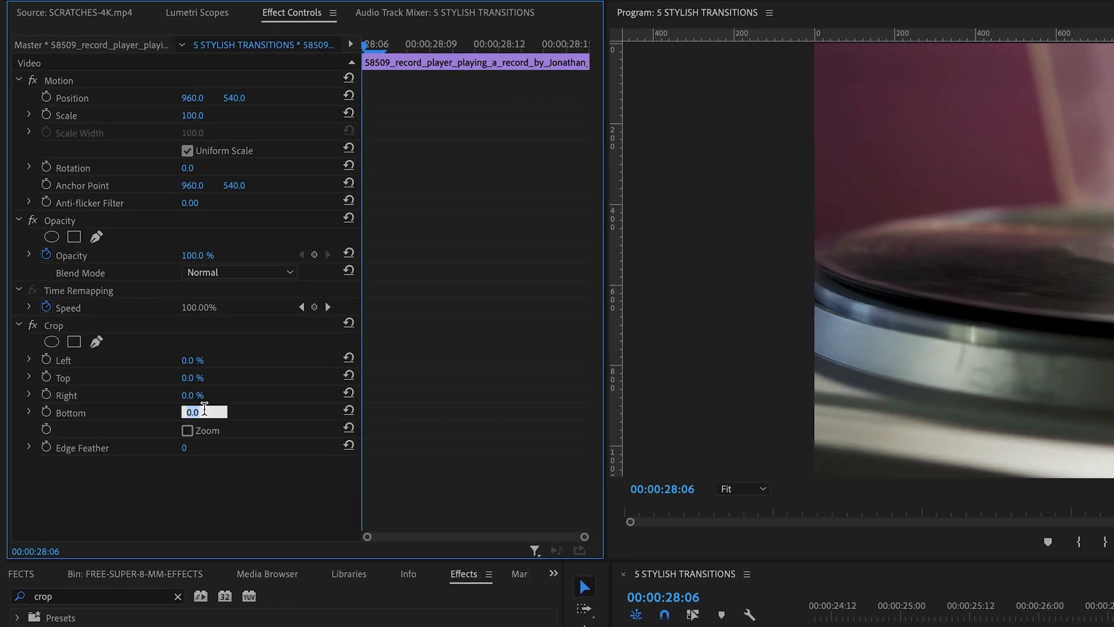
{"action": "key", "text": "Return"}
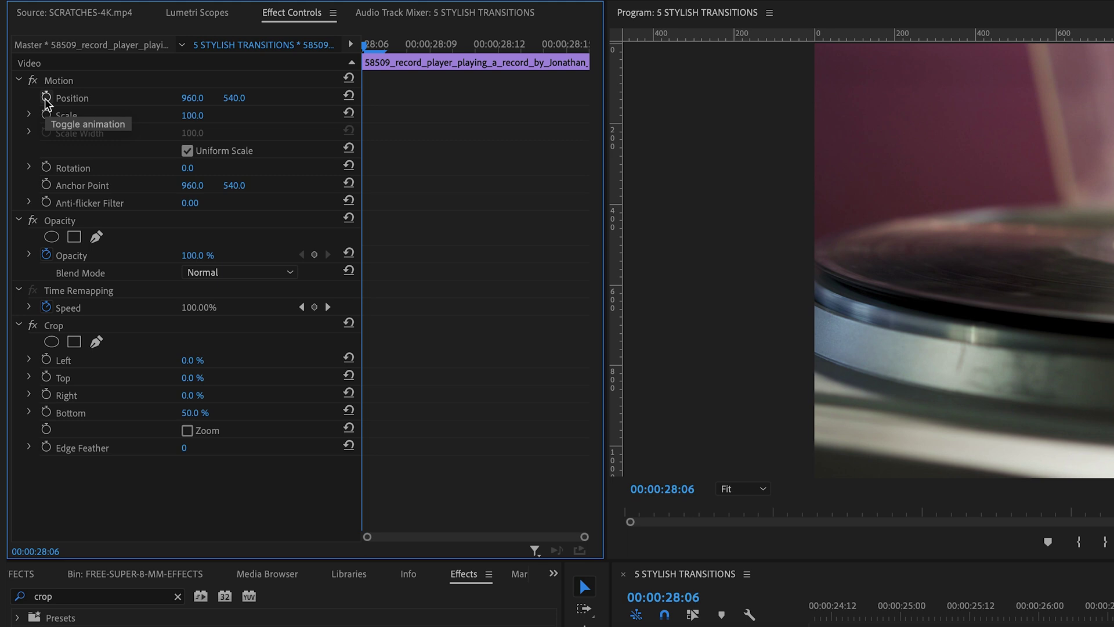
Keyframe the V2 piece's Position at 00:00:28:06 and move it vertically up out of the frame at 00:00:28:15
{"action": "left_click", "coordinate": [46, 98]}
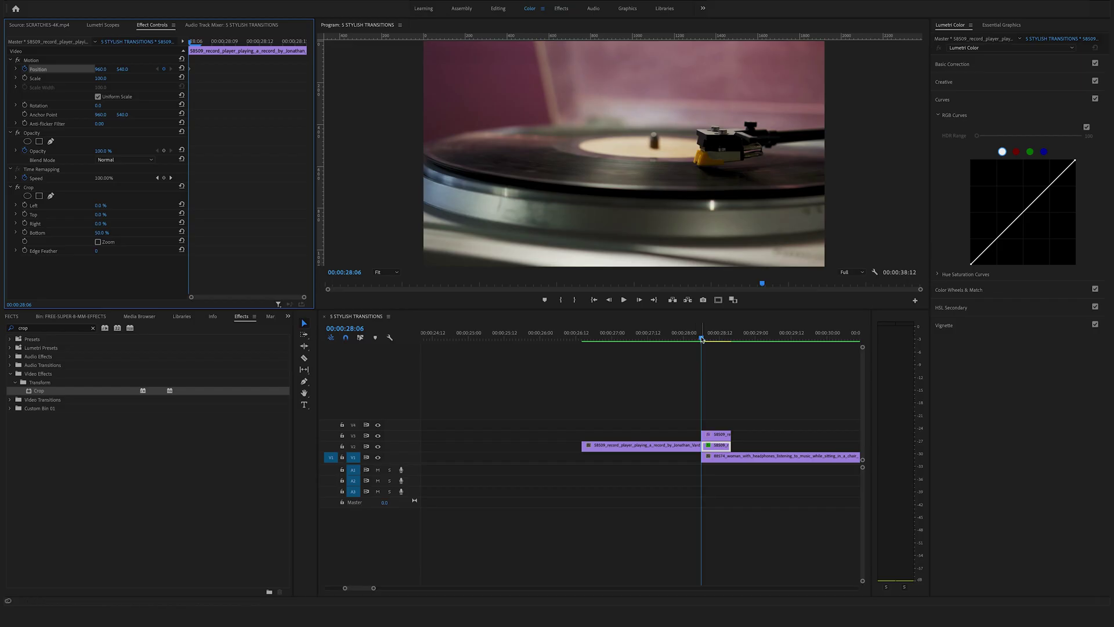
{"action": "left_click_drag", "start_coordinate": [702, 339], "coordinate": [730, 337]}
{"action": "left_click", "coordinate": [724, 452]}
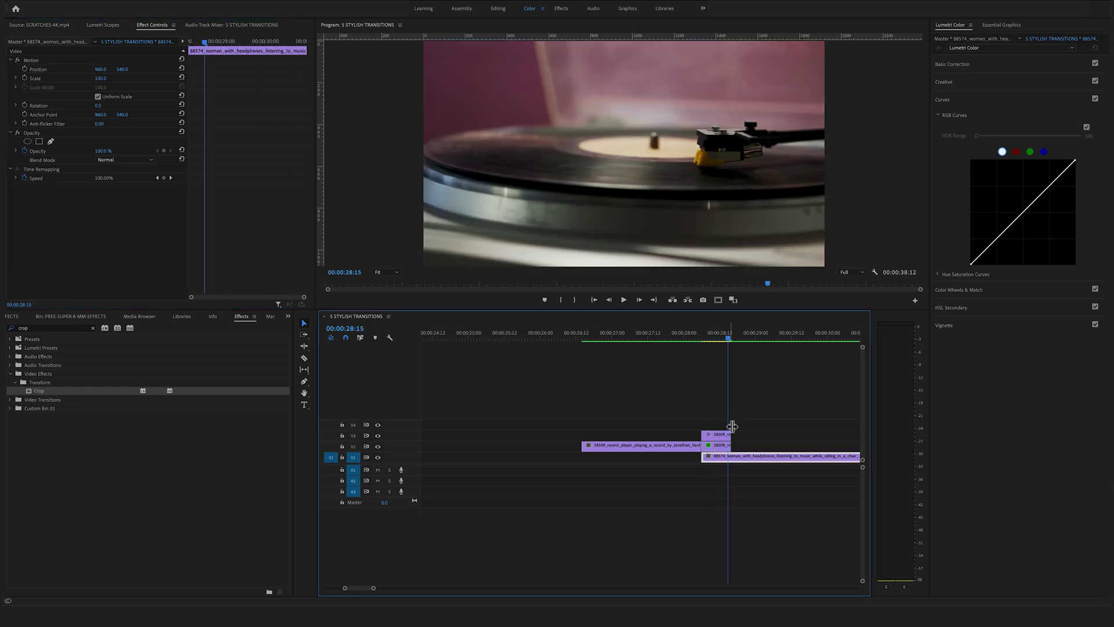
{"action": "left_click", "coordinate": [722, 446]}
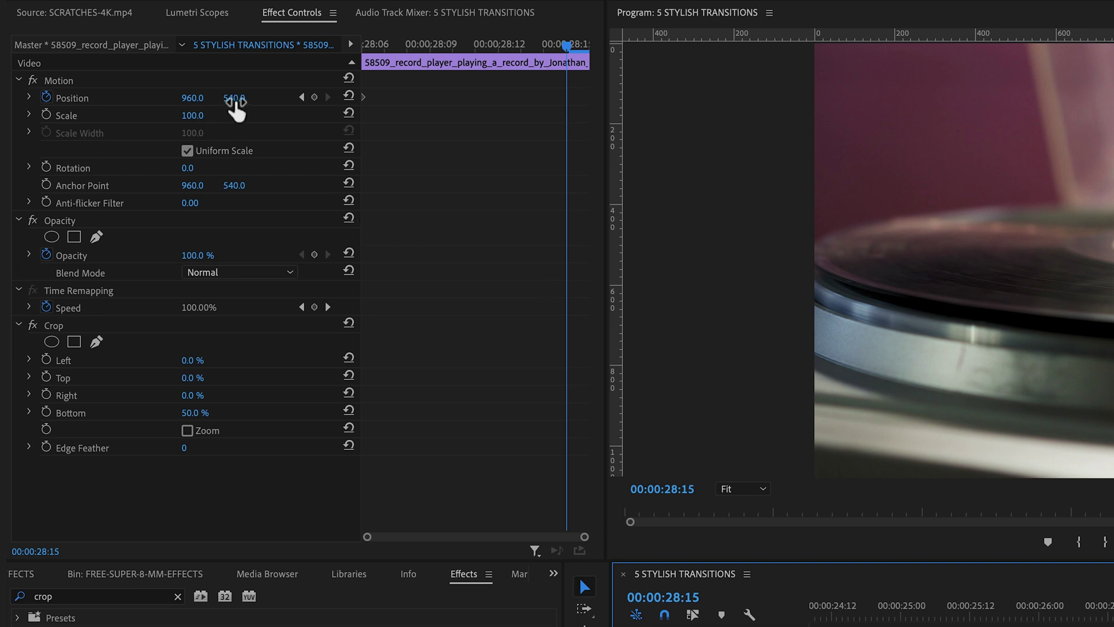
{"action": "left_click_drag", "start_coordinate": [232, 97], "coordinate": [27, 98]}
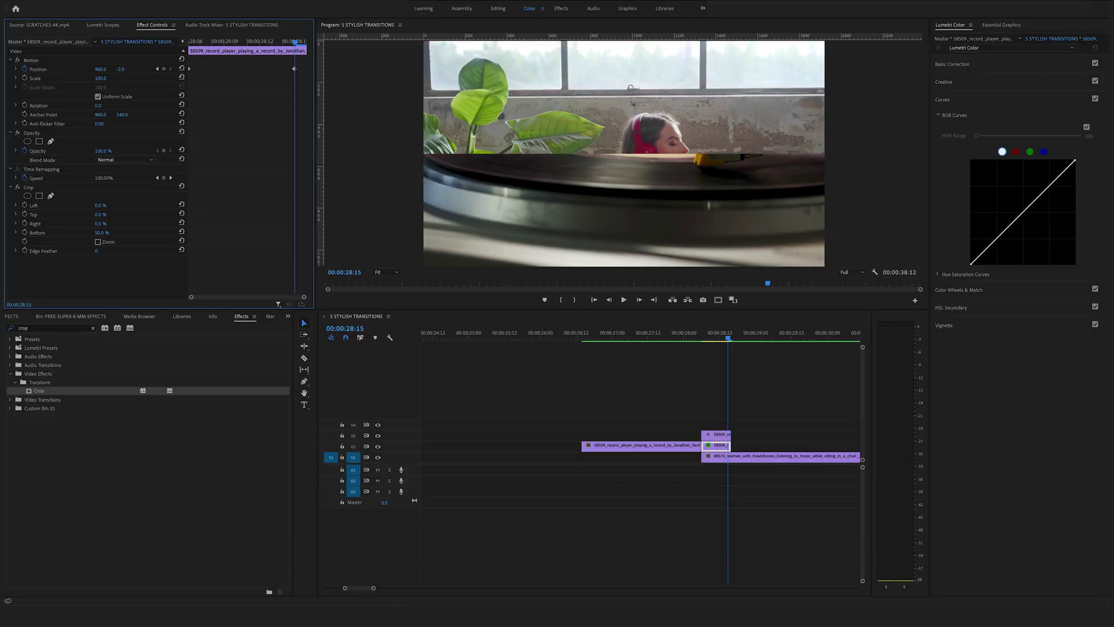
{"action": "left_click_drag", "start_coordinate": [119, 72], "coordinate": [120, 72]}
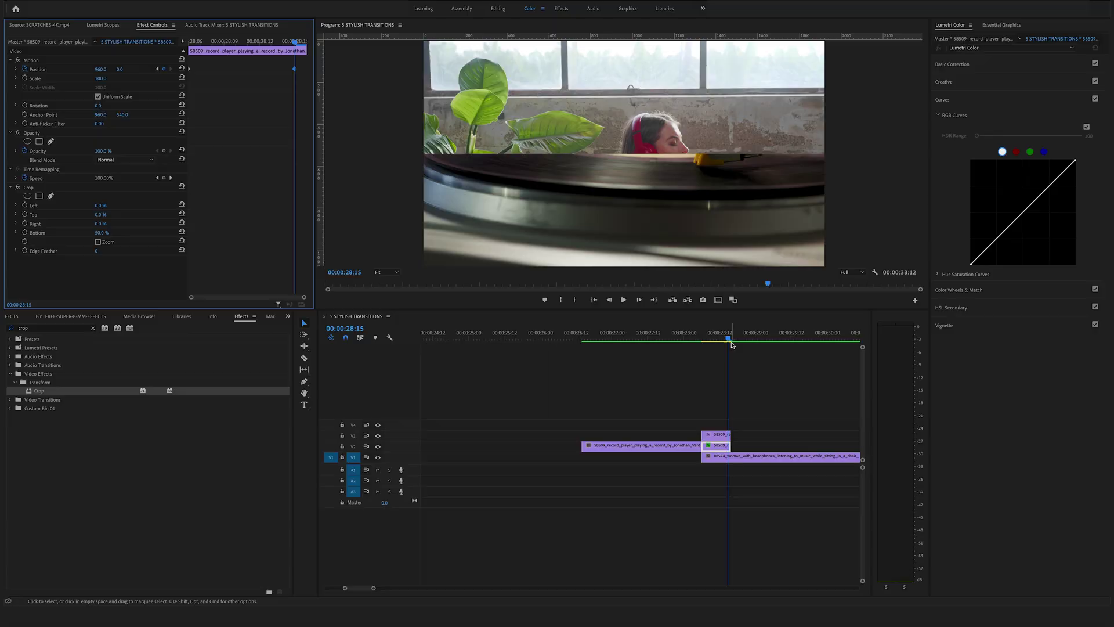
Keyframe the V3 piece's Position at 00:00:28:06 and set its vertical value to 1081 at 00:00:28:15
{"action": "left_click", "coordinate": [722, 435]}
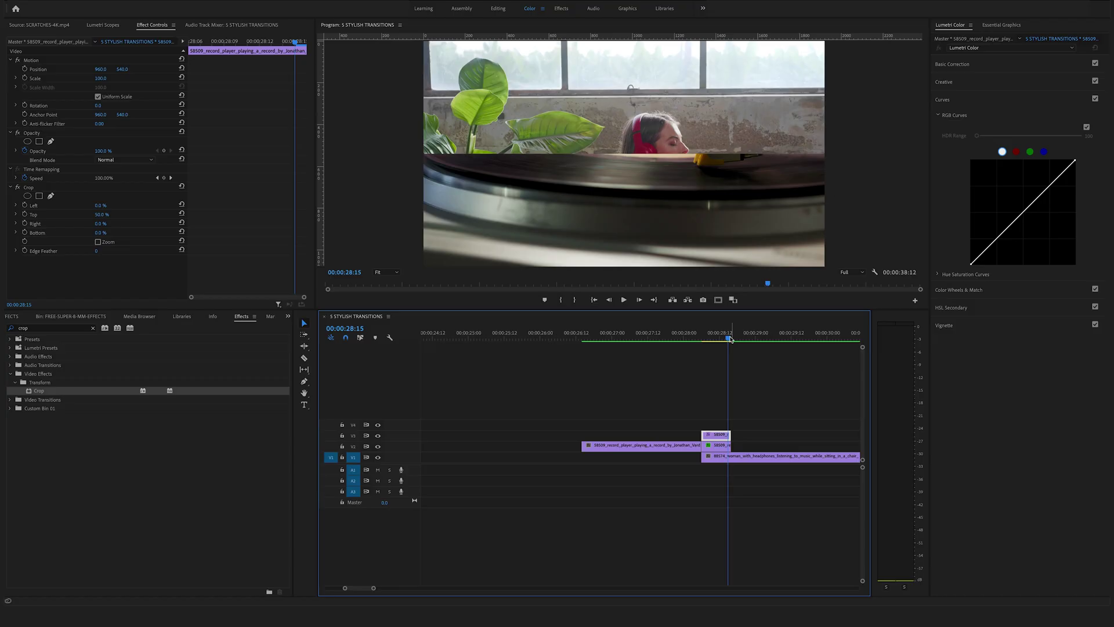
{"action": "left_click_drag", "start_coordinate": [684, 133], "coordinate": [637, 147]}
{"action": "key", "text": "Left"}
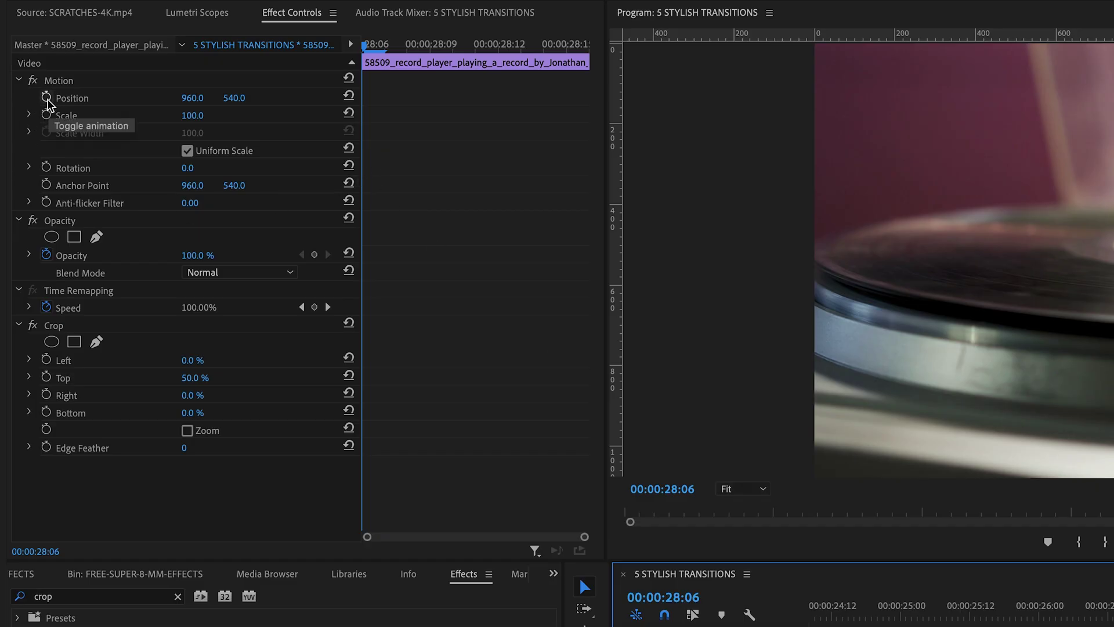
{"action": "left_click", "coordinate": [46, 98]}
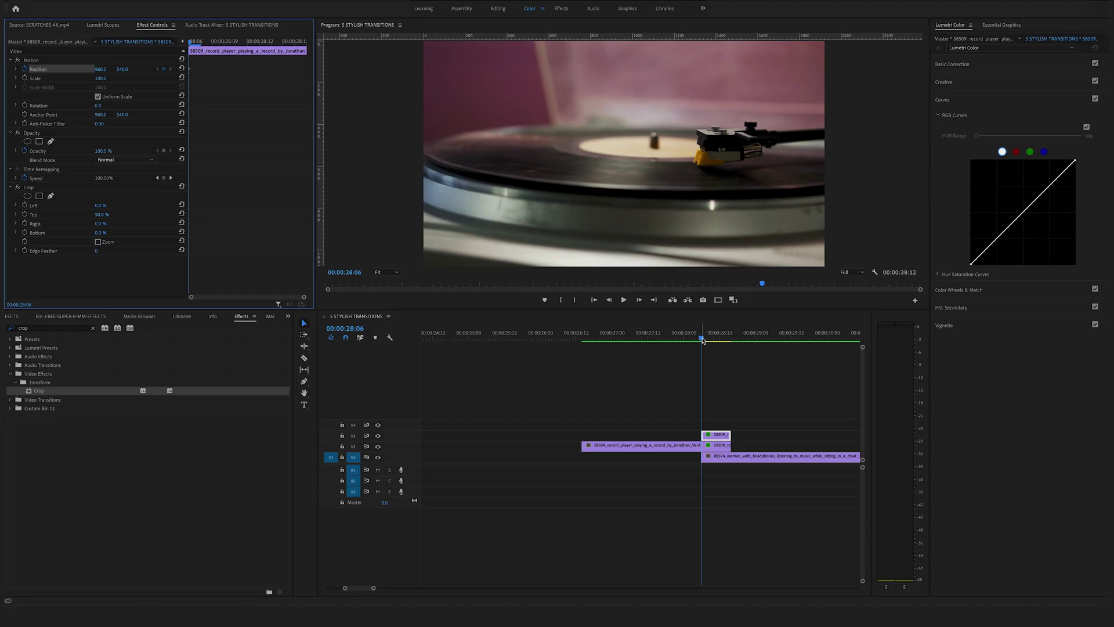
{"action": "left_click_drag", "start_coordinate": [703, 338], "coordinate": [729, 337]}
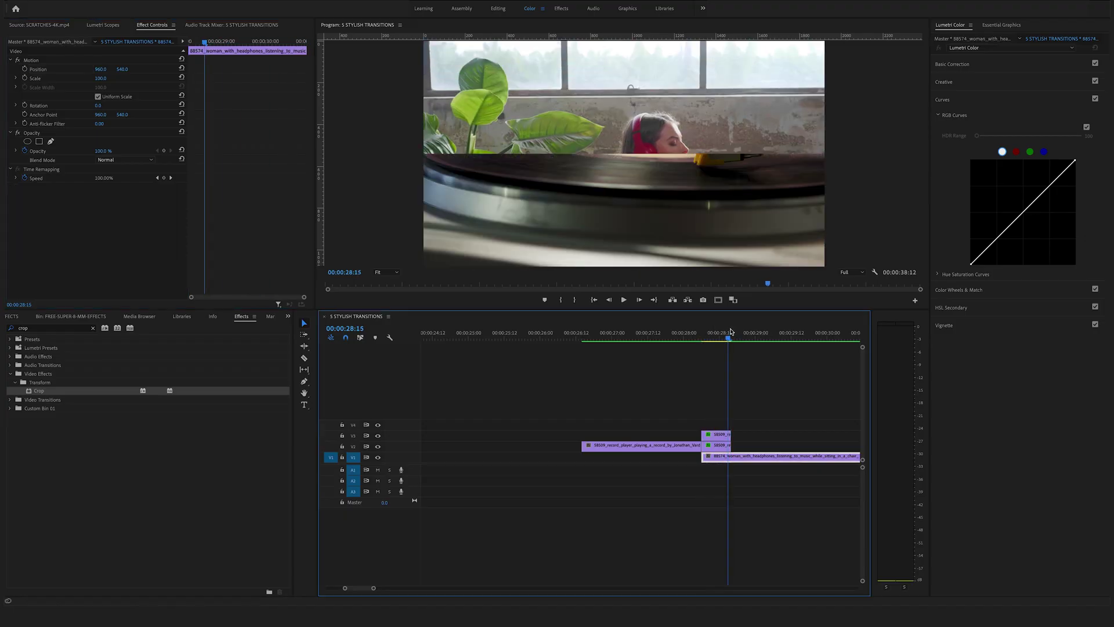
{"action": "left_click", "coordinate": [720, 434]}
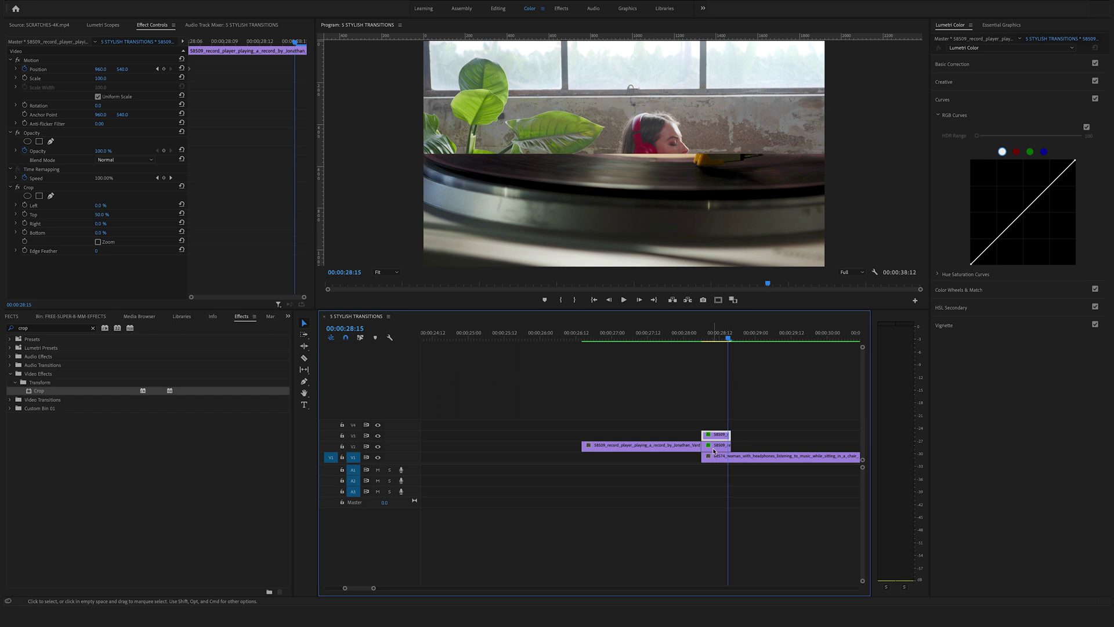
{"action": "left_click_drag", "start_coordinate": [122, 70], "coordinate": [437, 68]}
Play back the split-screen transition from 00:00:27:02
{"action": "left_click_drag", "start_coordinate": [729, 337], "coordinate": [620, 342]}
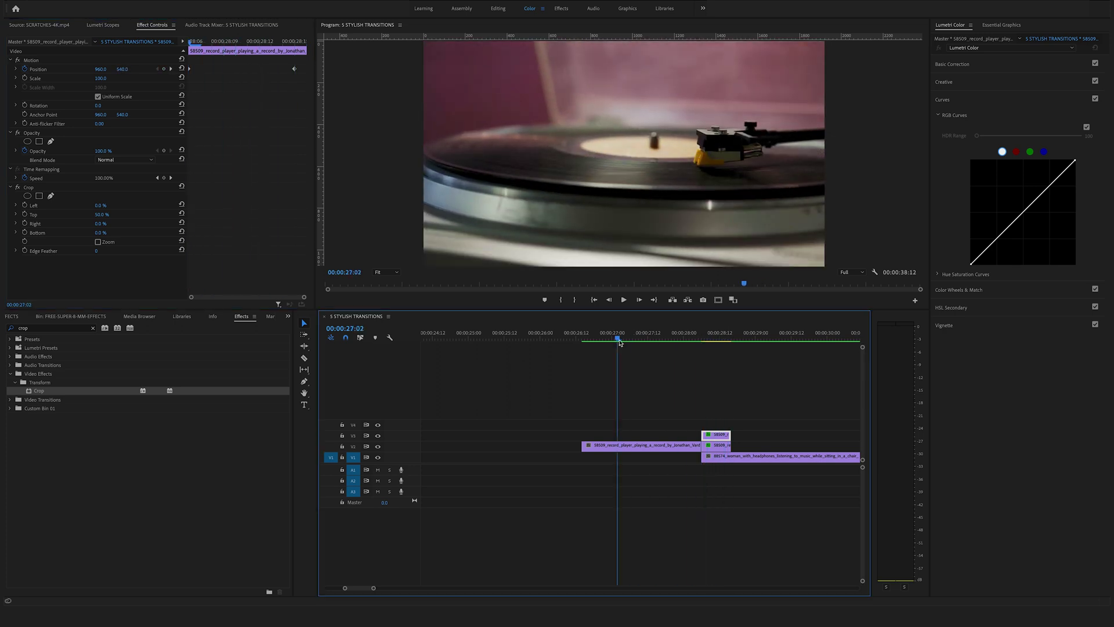
{"action": "key", "text": "space"}
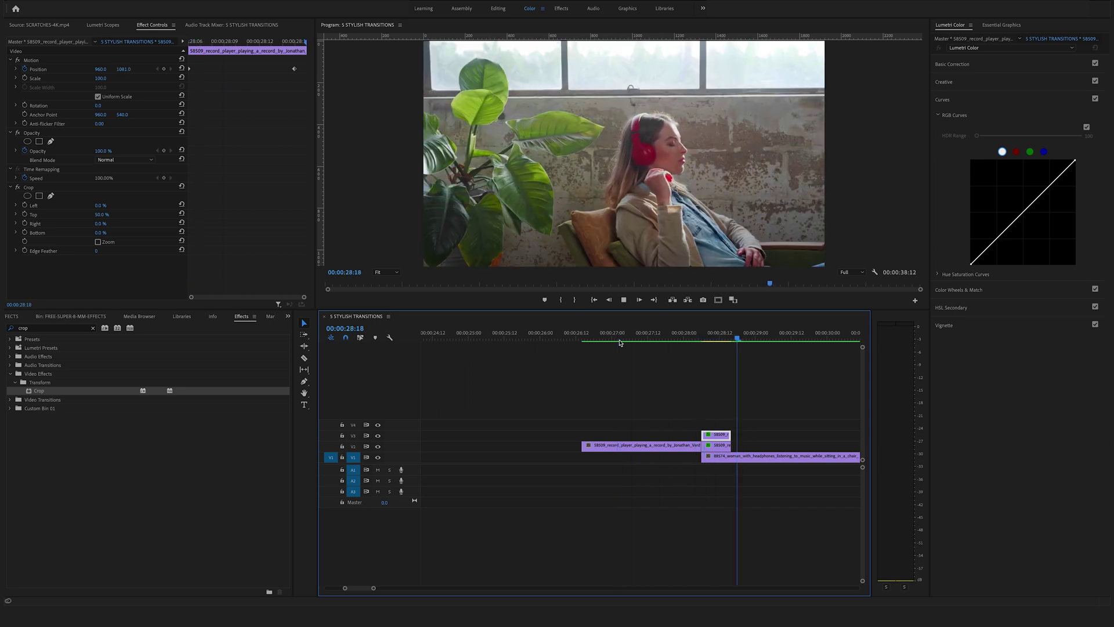
{"action": "key", "text": "space"}
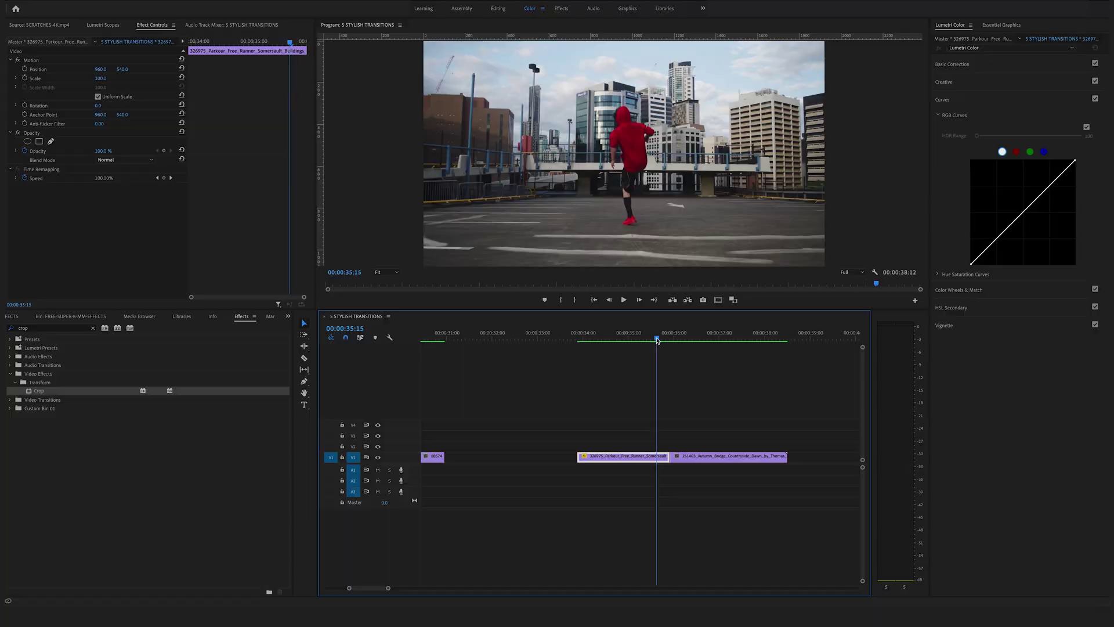
Place the playhead at 00:00:35:10 in the parkour clip and increase the V1 track height to show thumbnails
{"action": "left_click_drag", "start_coordinate": [653, 340], "coordinate": [651, 341]}
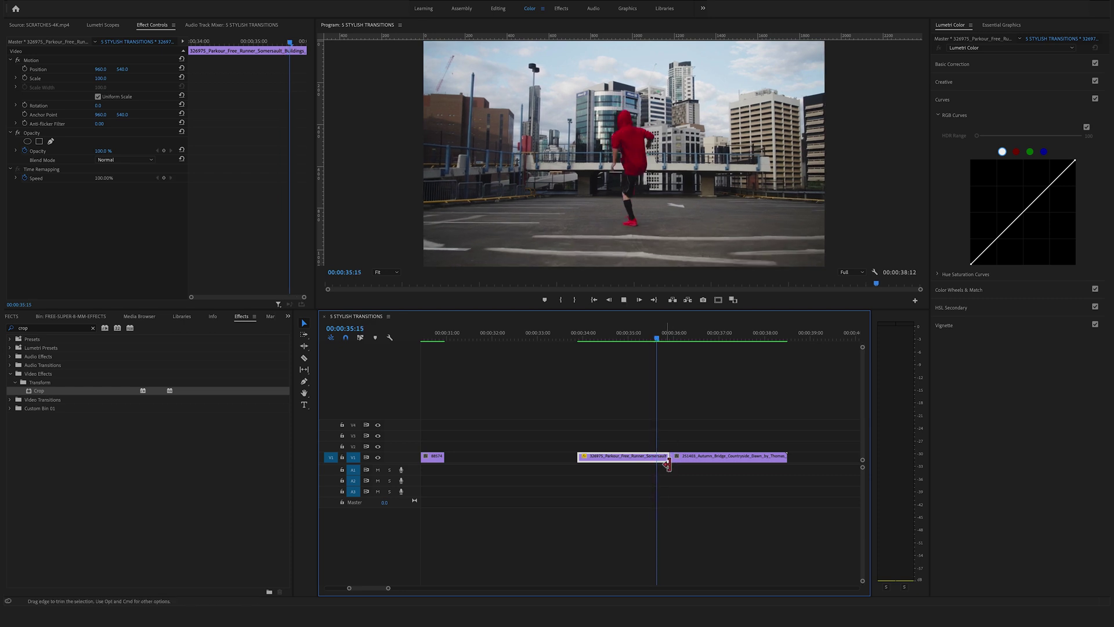
{"action": "left_click", "coordinate": [653, 339]}
{"action": "left_click_drag", "start_coordinate": [653, 339], "coordinate": [648, 340]}
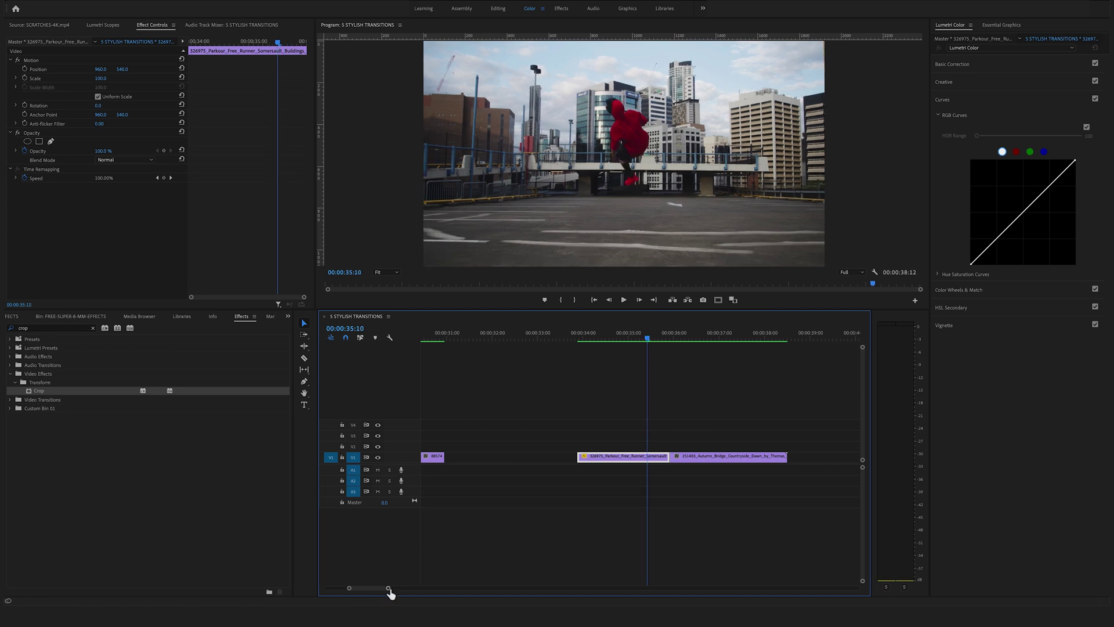
{"action": "left_click_drag", "start_coordinate": [389, 590], "coordinate": [370, 588]}
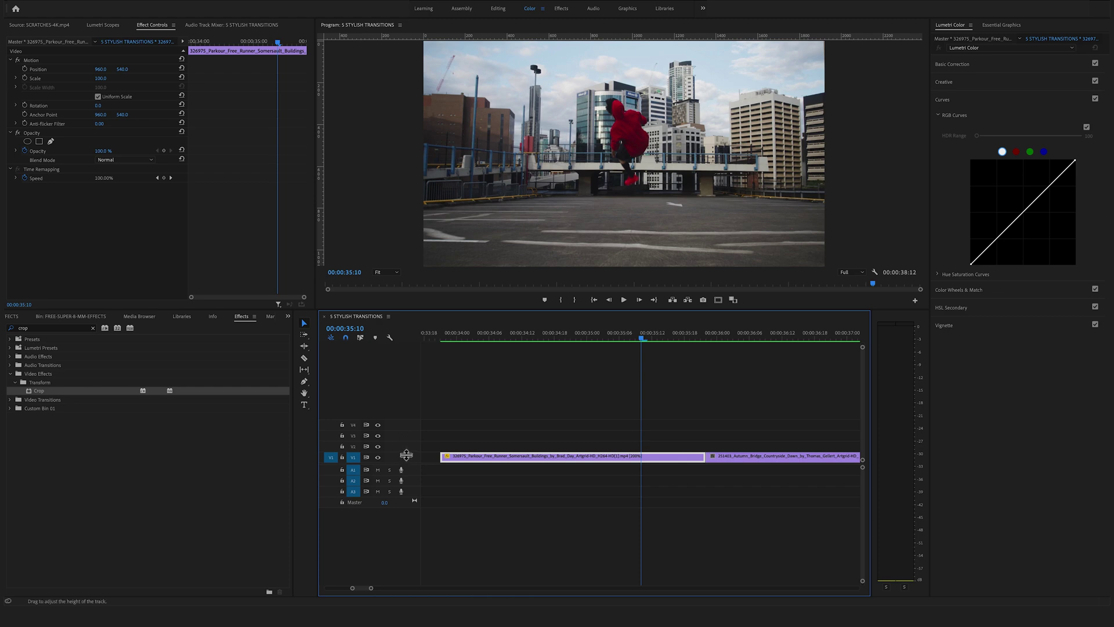
{"action": "left_click_drag", "start_coordinate": [406, 455], "coordinate": [407, 443]}
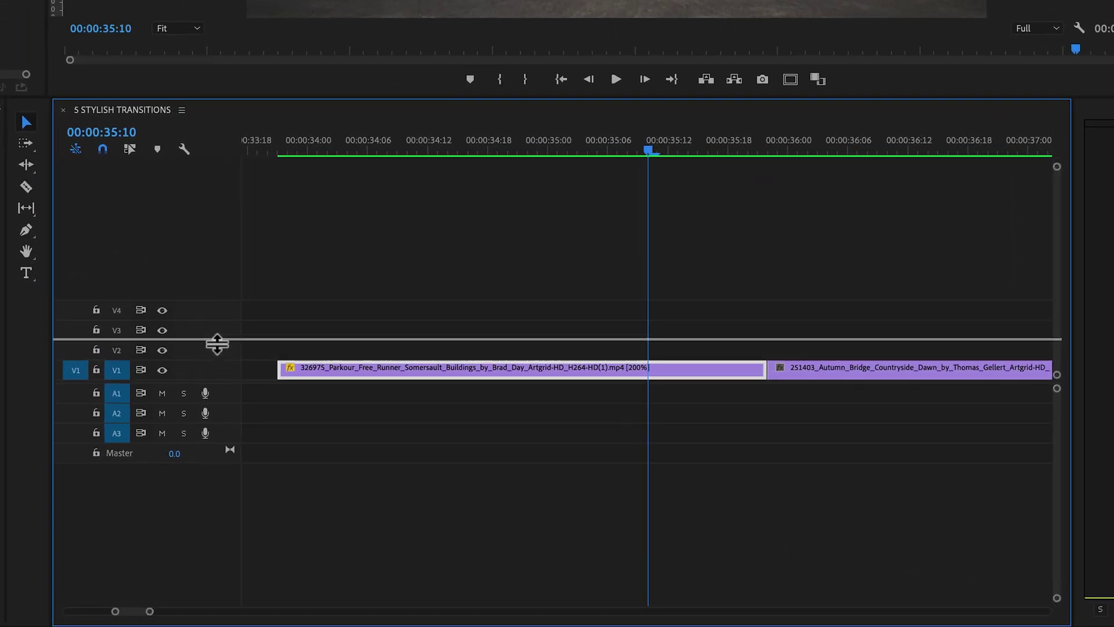
{"action": "left_click_drag", "start_coordinate": [217, 344], "coordinate": [216, 345]}
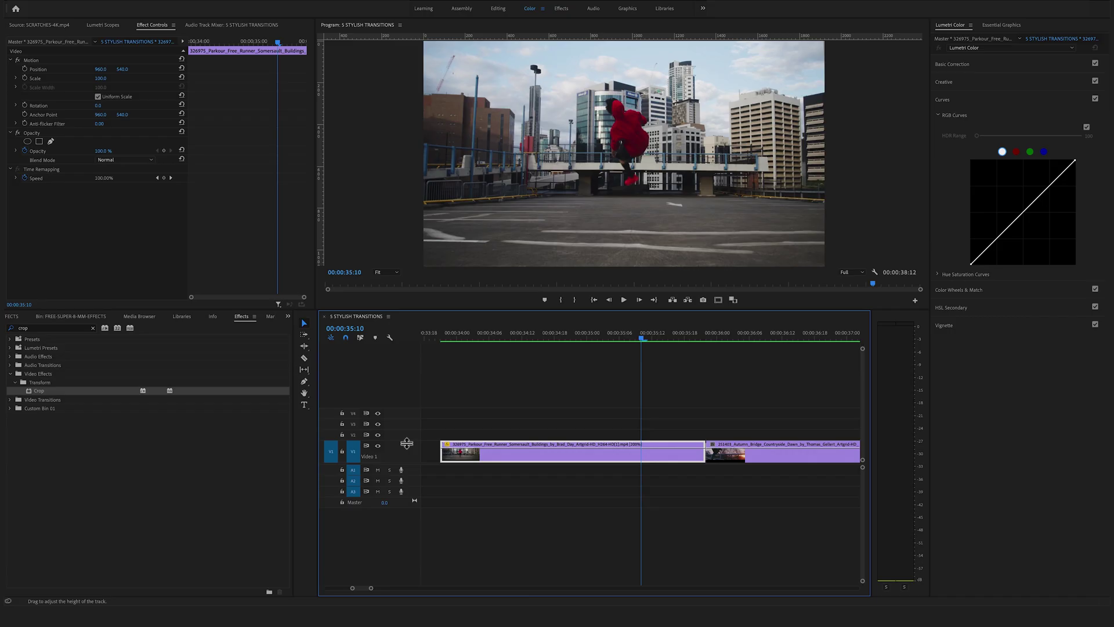
{"action": "left_click_drag", "start_coordinate": [407, 443], "coordinate": [407, 438]}
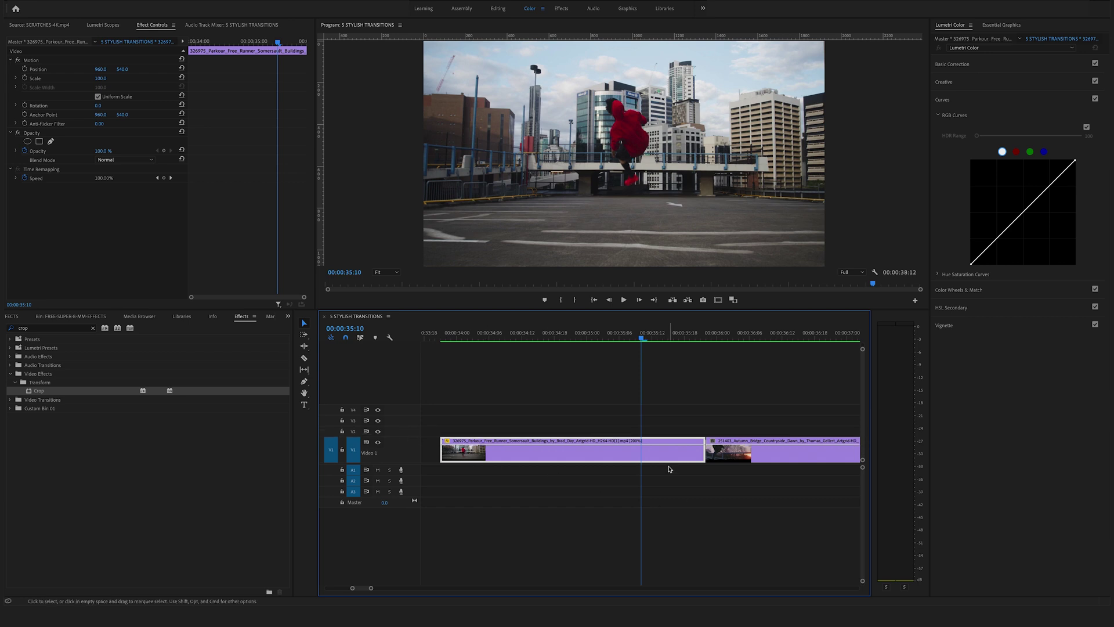
Cut the parkour clip with the Razor tool at every frame from 00:00:35:09 up to the start of the autumn bridge clip
{"action": "key", "text": "Left"}
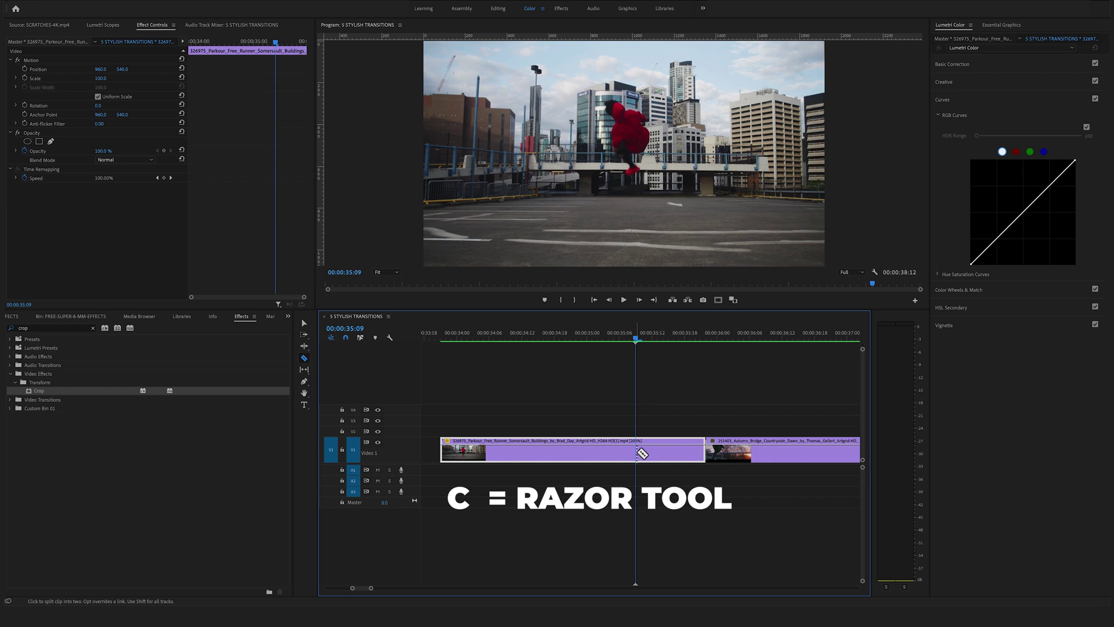
{"action": "left_click", "coordinate": [636, 453]}
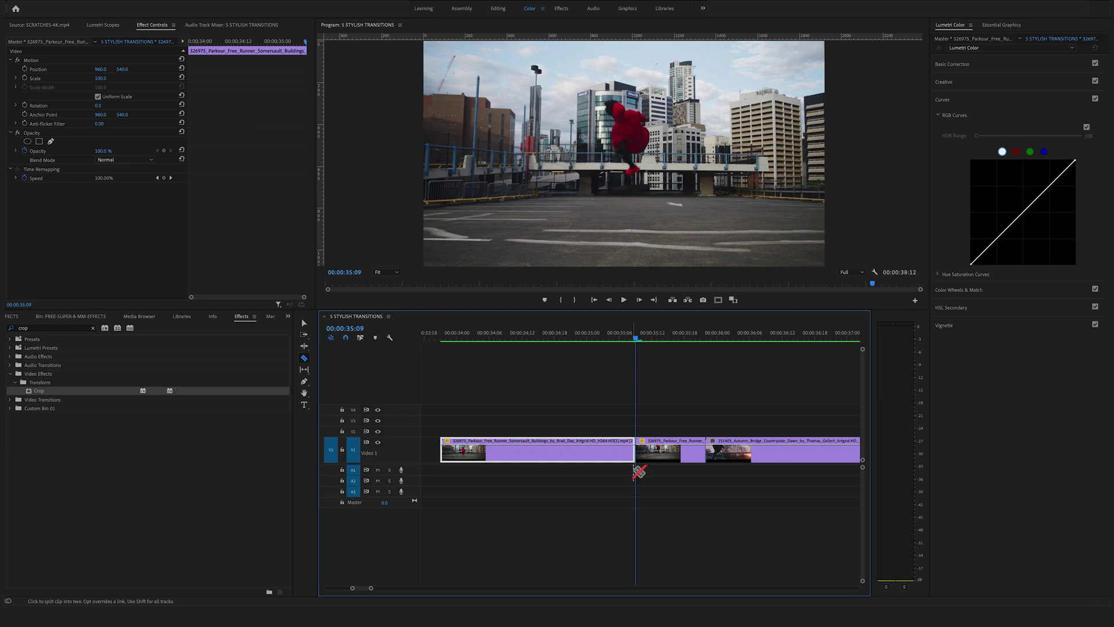
{"action": "key", "text": "Right"}
{"action": "left_click", "coordinate": [643, 457]}
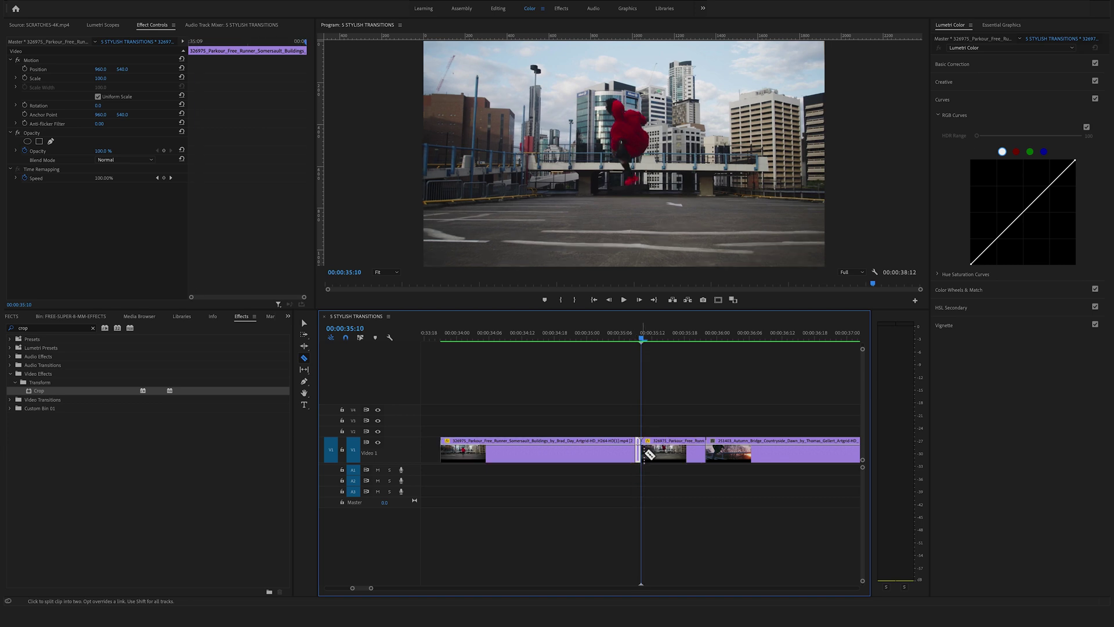
{"action": "key", "text": "Right"}
{"action": "left_click", "coordinate": [648, 452]}
{"action": "key", "text": "Right"}
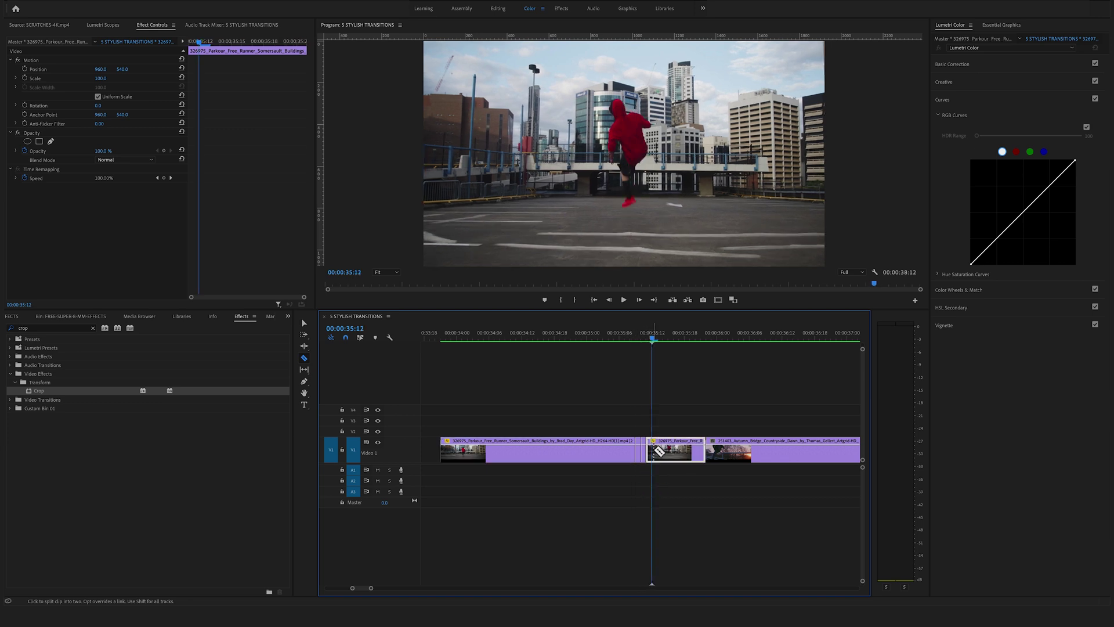
{"action": "left_click", "coordinate": [652, 452]}
{"action": "key", "text": "Right"}
{"action": "left_click", "coordinate": [658, 450]}
{"action": "key", "text": "Right"}
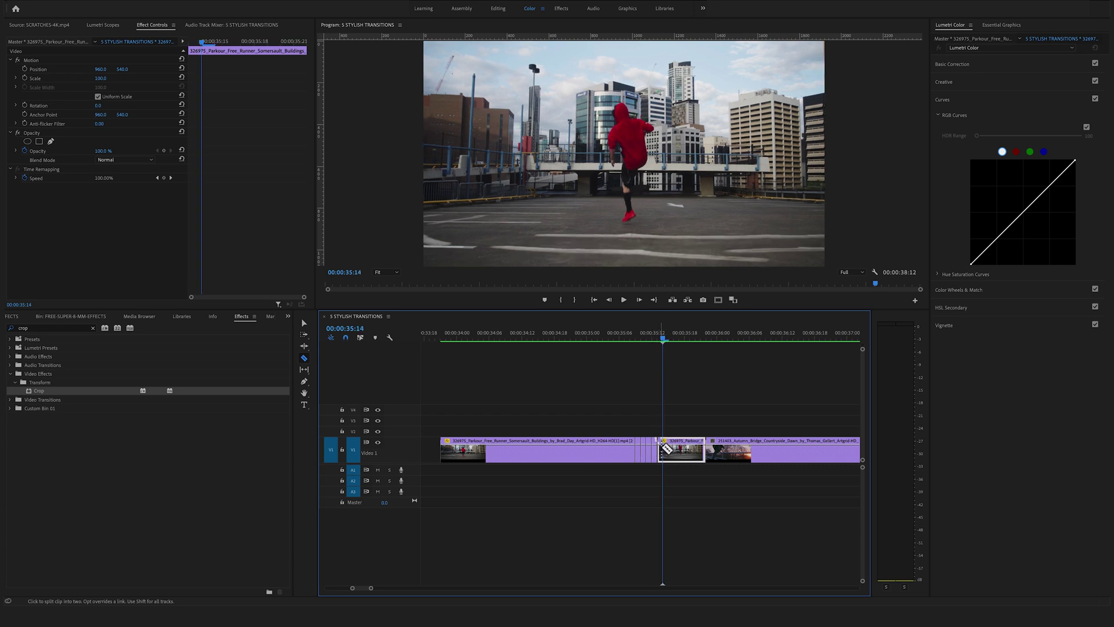
{"action": "left_click", "coordinate": [663, 443]}
{"action": "key", "text": "Right"}
{"action": "left_click", "coordinate": [668, 442]}
{"action": "key", "text": "Right"}
{"action": "left_click", "coordinate": [675, 443]}
{"action": "key", "text": "Right"}
{"action": "left_click", "coordinate": [678, 443]}
{"action": "key", "text": "Right"}
{"action": "left_click", "coordinate": [684, 442]}
{"action": "key", "text": "Right"}
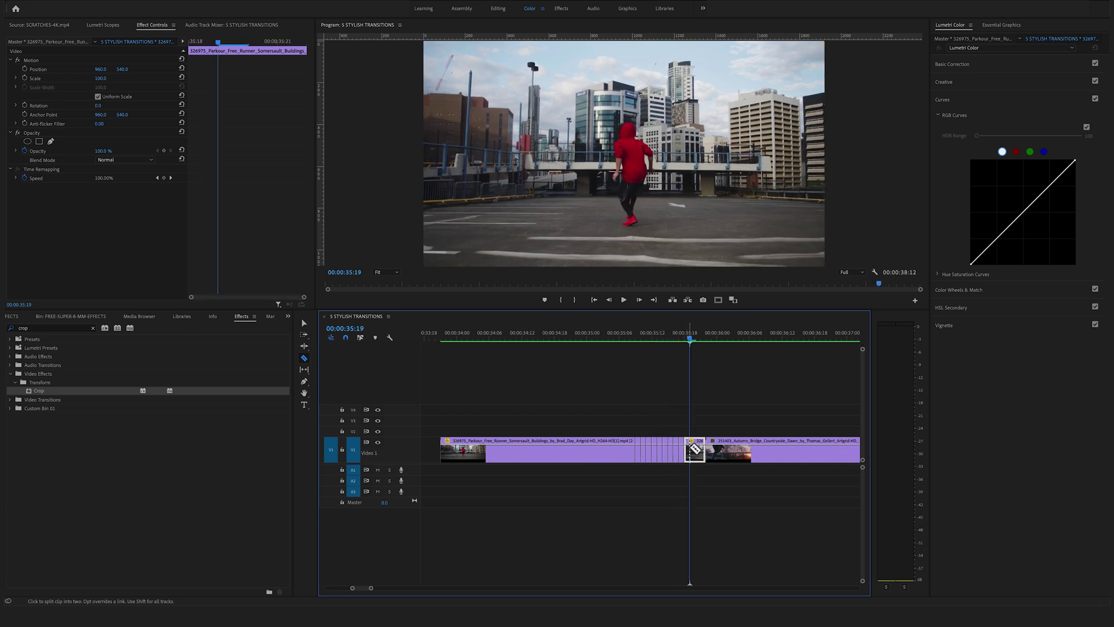
{"action": "left_click", "coordinate": [690, 443]}
{"action": "key", "text": "Right"}
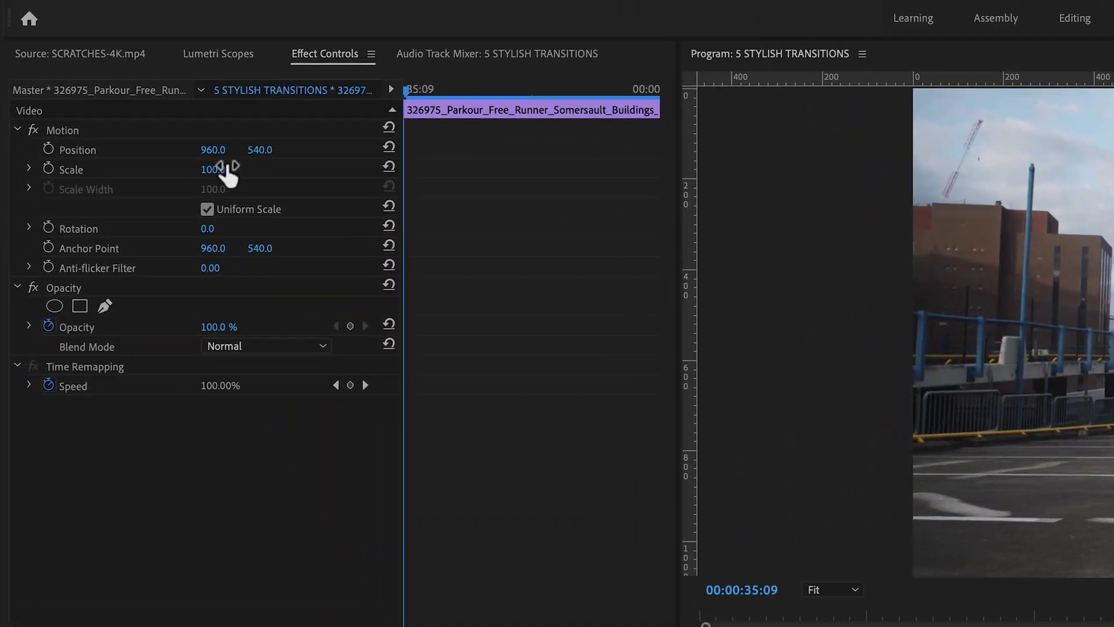
Set the Scale of the single-frame parkour piece at 00:00:35:09 to 114 and shift its horizontal Position to 905
{"action": "left_click", "coordinate": [213, 173]}
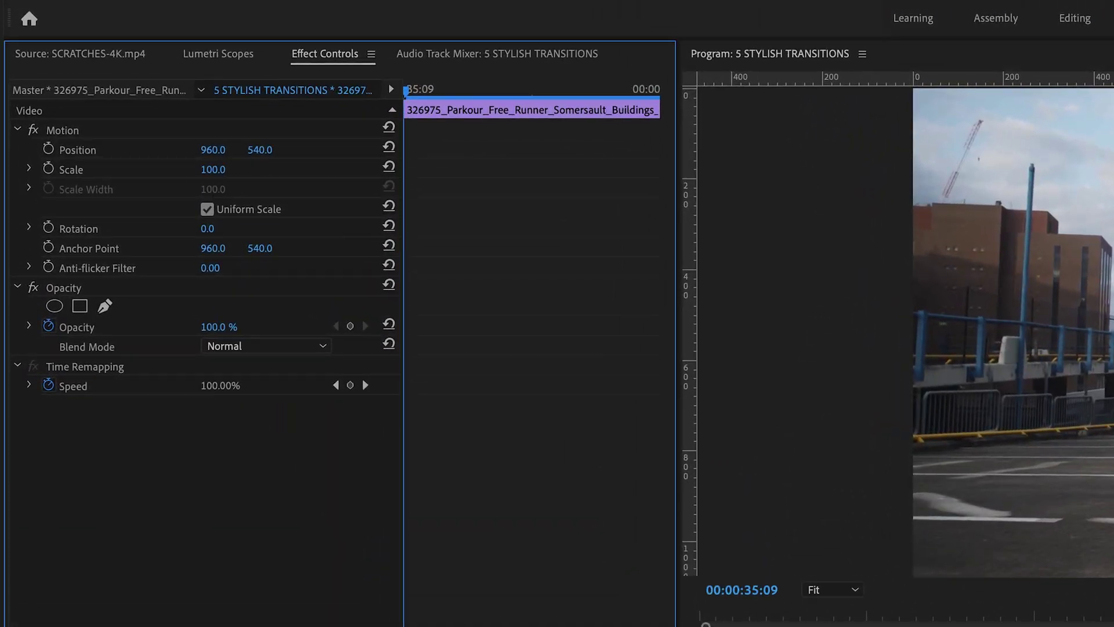
{"action": "left_click_drag", "start_coordinate": [213, 170], "coordinate": [210, 169]}
{"action": "left_click_drag", "start_coordinate": [210, 170], "coordinate": [277, 169]}
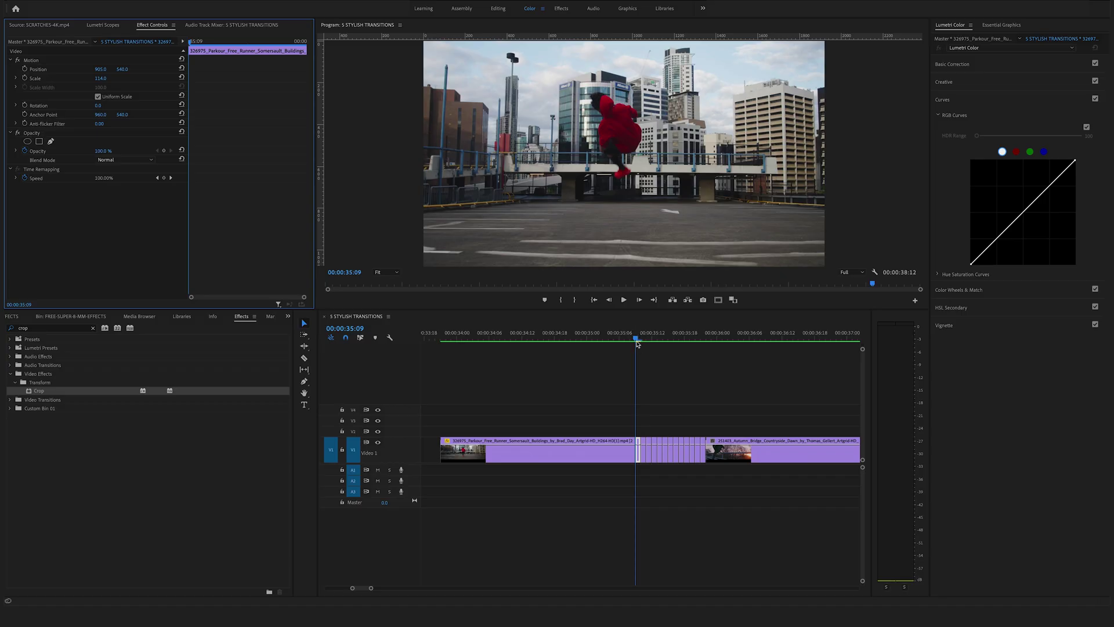
Vary the Scale of the remaining single-frame parkour pieces from 00:00:35:10 to 00:00:35:21, using 103 at 00:00:35:17
{"action": "key", "text": "Right"}
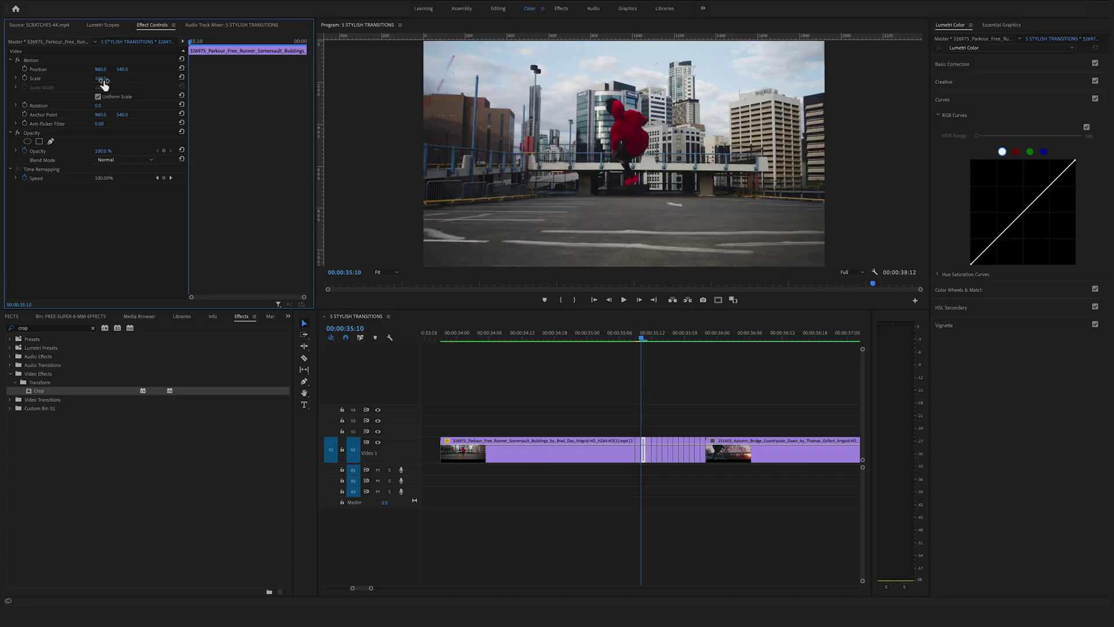
{"action": "key", "text": "Right"}
{"action": "left_click_drag", "start_coordinate": [101, 79], "coordinate": [112, 79]}
{"action": "key", "text": "Right"}
{"action": "key", "text": "Right"}
{"action": "key", "text": "Right"}
{"action": "key", "text": "Right"}
{"action": "key", "text": "Right"}
{"action": "key", "text": "Right"}
{"action": "key", "text": "Right"}
{"action": "key", "text": "Right"}
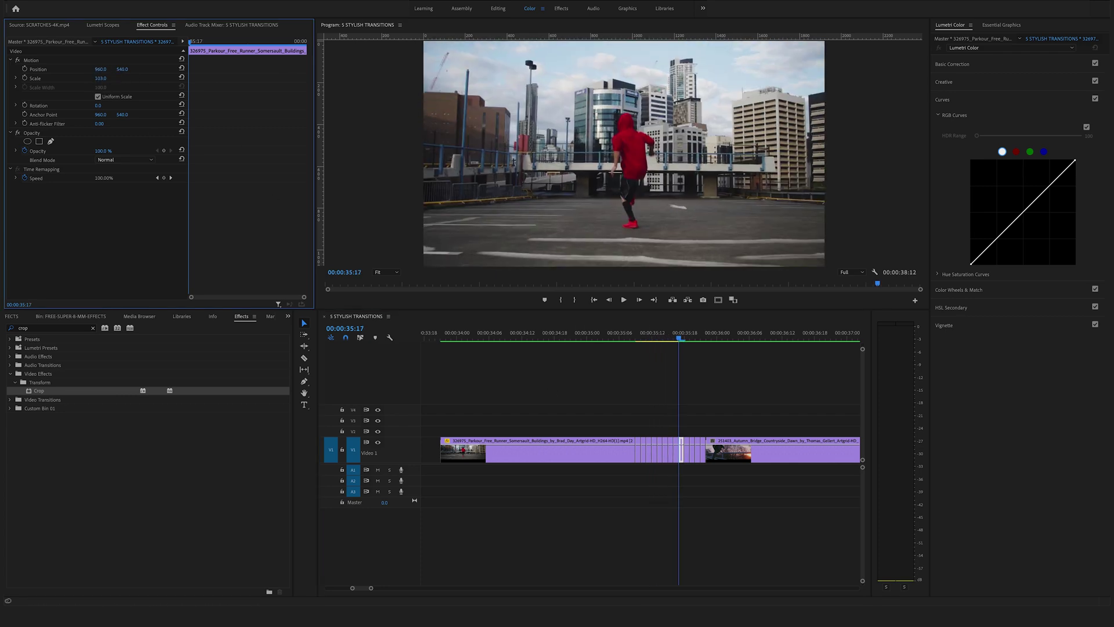
{"action": "key", "text": "Right"}
{"action": "key", "text": "Right"}
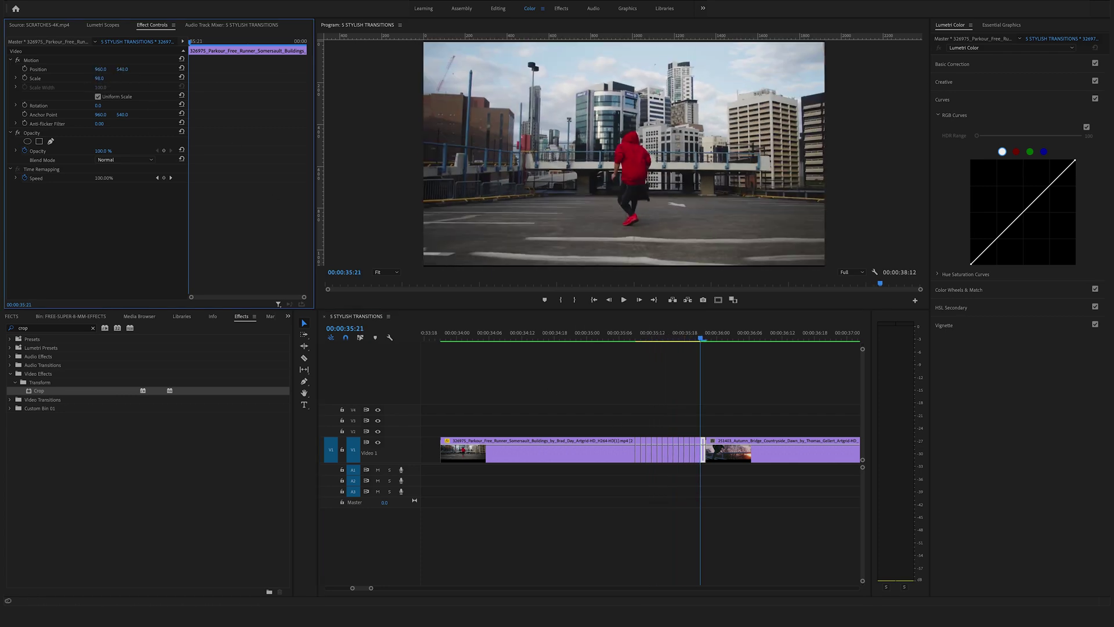
Play back the parkour single-frame pieces into the autumn bridge clip twice to check the jittery effect
{"action": "left_click_drag", "start_coordinate": [698, 337], "coordinate": [534, 339]}
{"action": "key", "text": "space"}
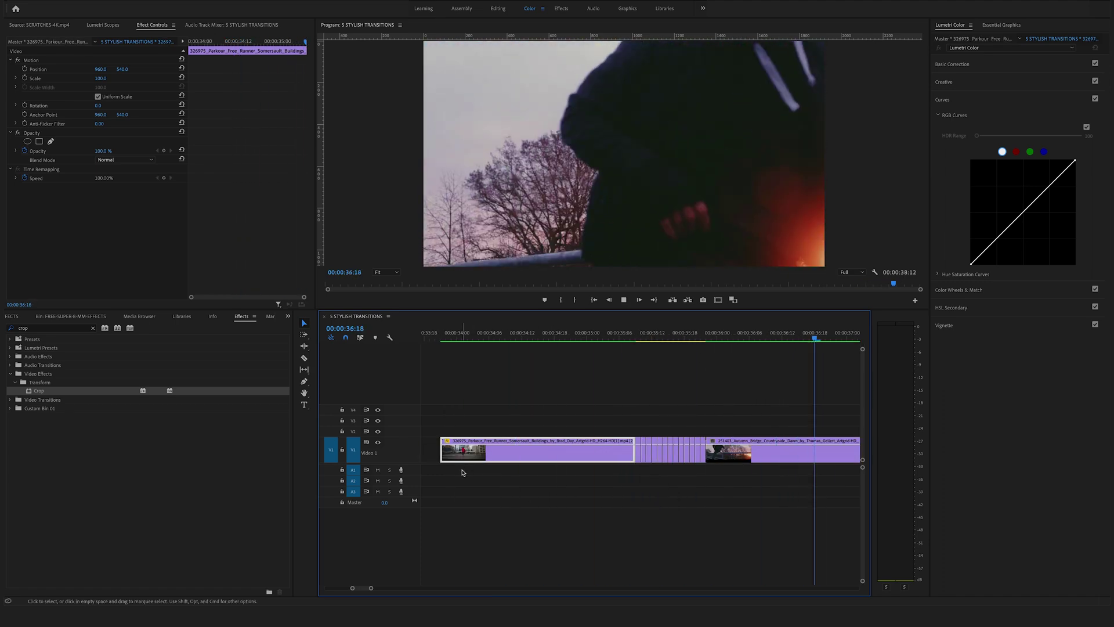
{"action": "key", "text": "space"}
{"action": "left_click_drag", "start_coordinate": [627, 338], "coordinate": [530, 339]}
{"action": "key", "text": "space"}
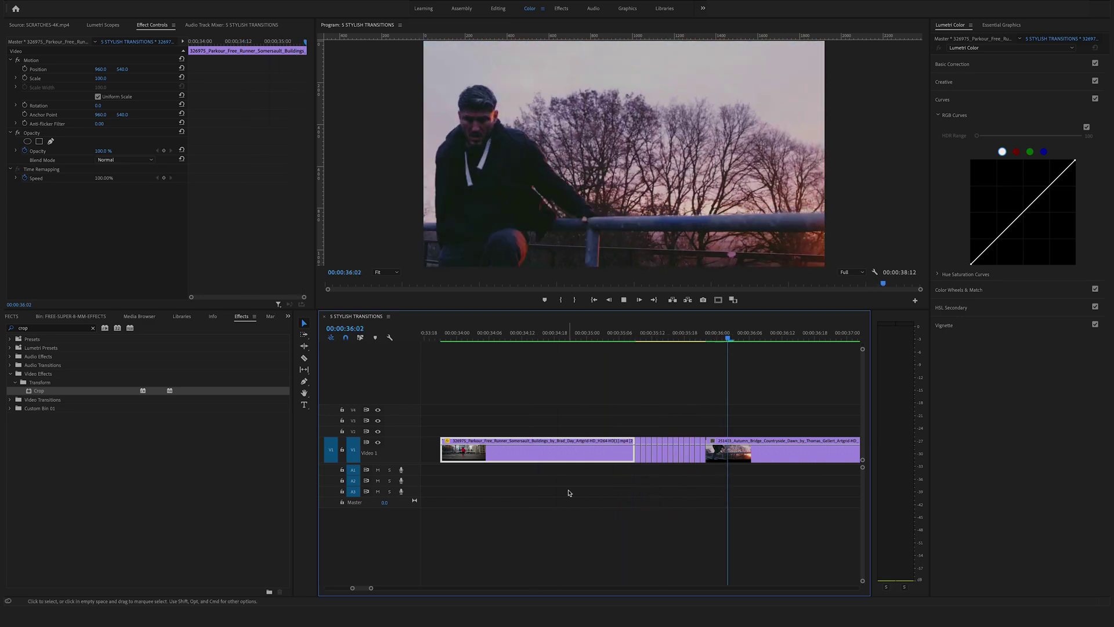
{"action": "key", "text": "space"}
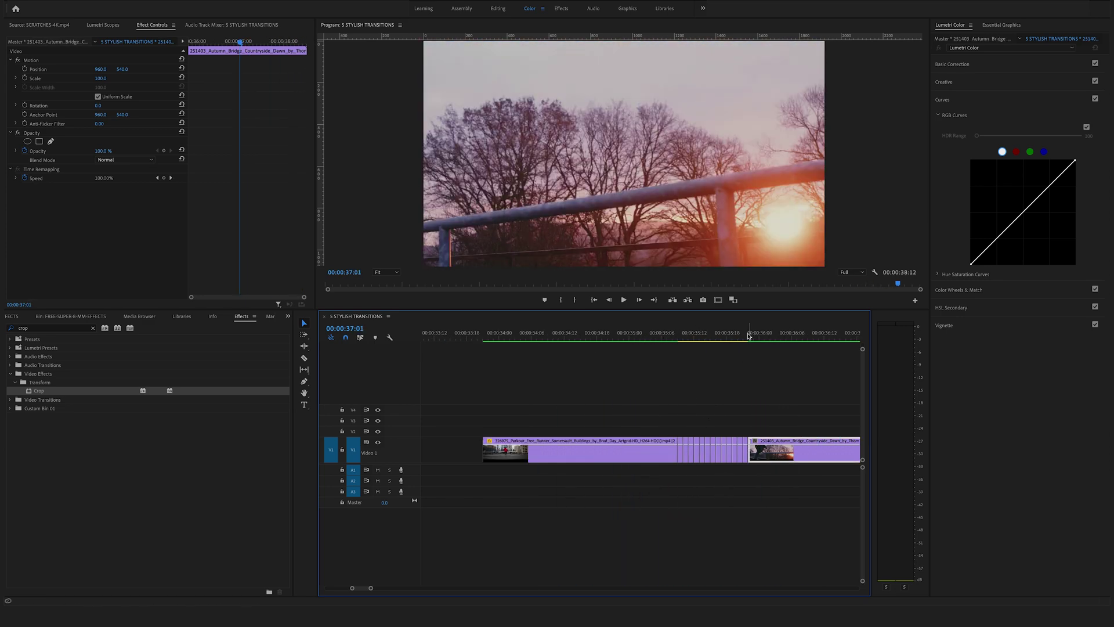
Cut the opening of the autumn bridge clip into single-frame pieces with the Razor tool, starting at 00:00:35:23
{"action": "left_click", "coordinate": [749, 335]}
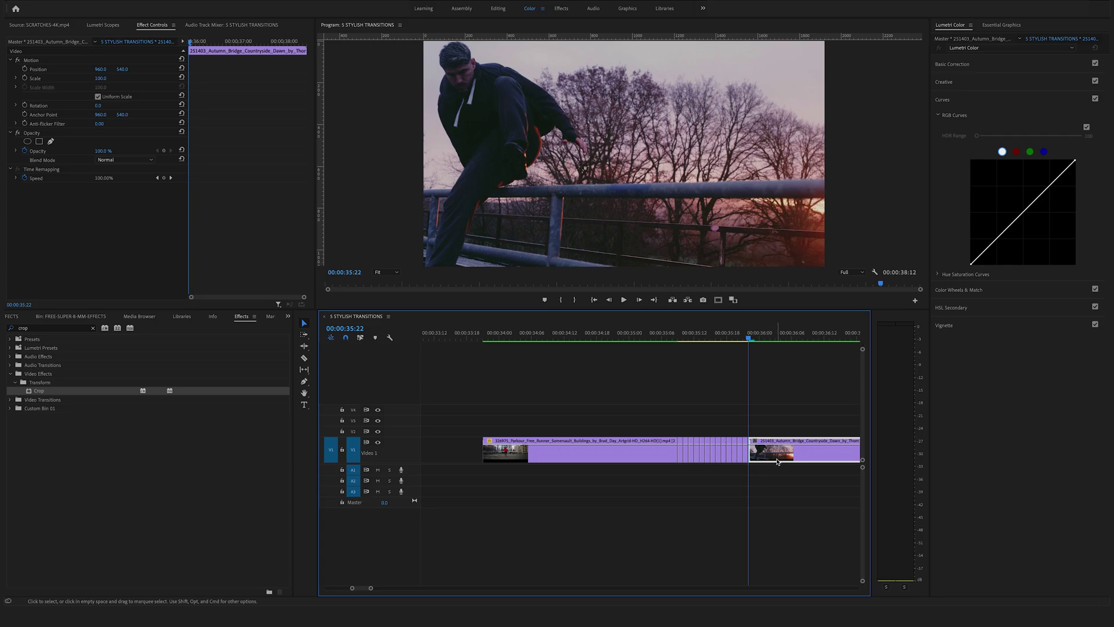
{"action": "key", "text": "Right"}
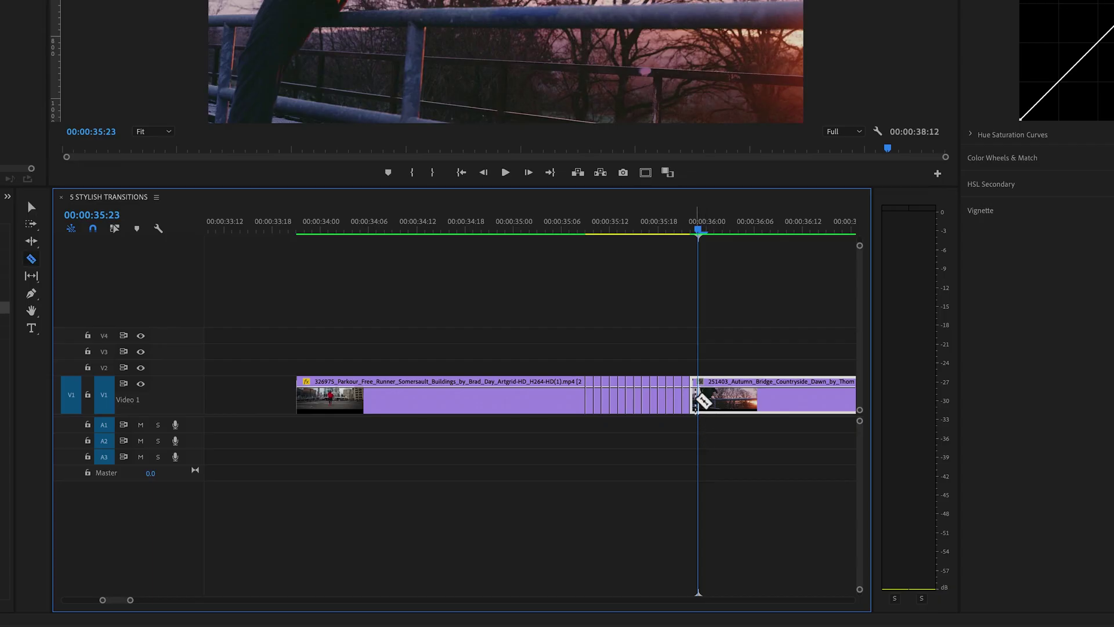
{"action": "left_click", "coordinate": [700, 397]}
{"action": "key", "text": "Right"}
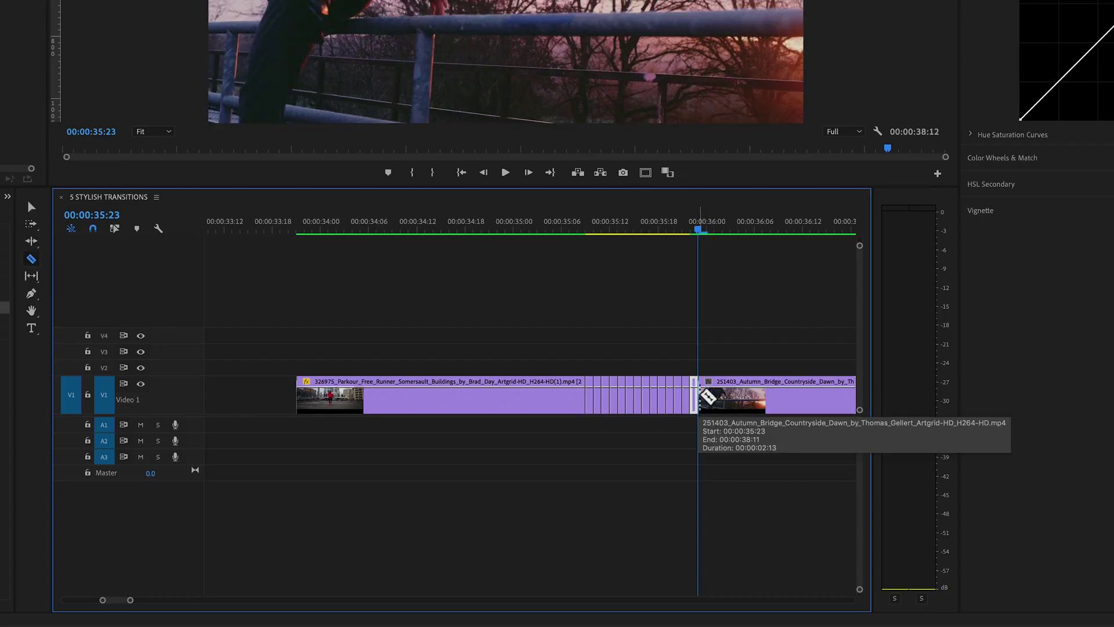
{"action": "key", "text": "Right"}
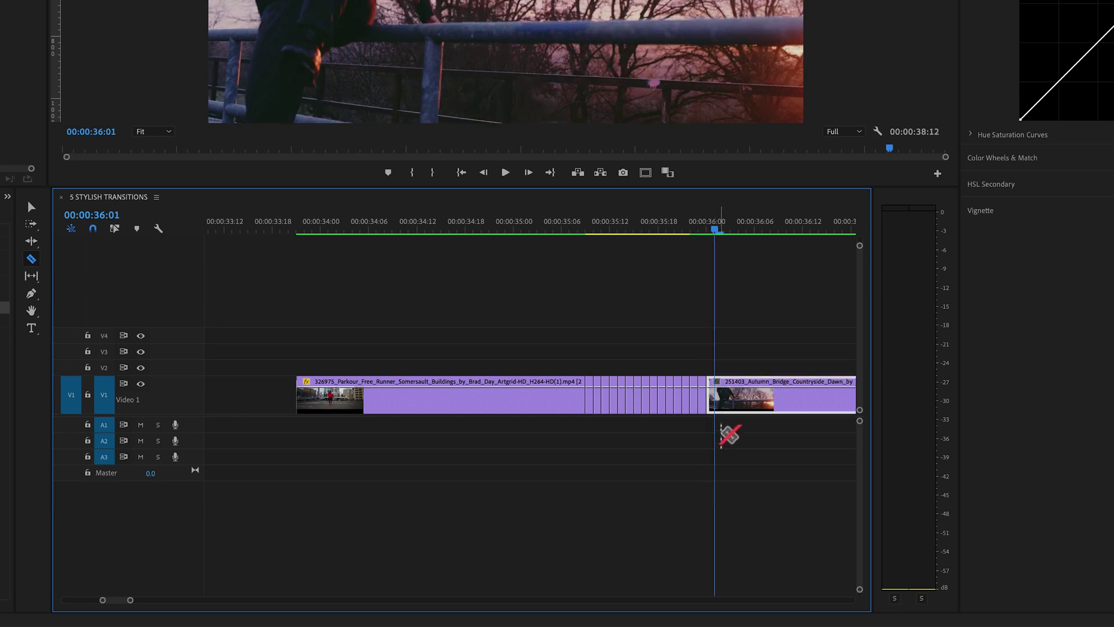
{"action": "left_click", "coordinate": [720, 396]}
{"action": "key", "text": "Right"}
{"action": "left_click", "coordinate": [727, 396]}
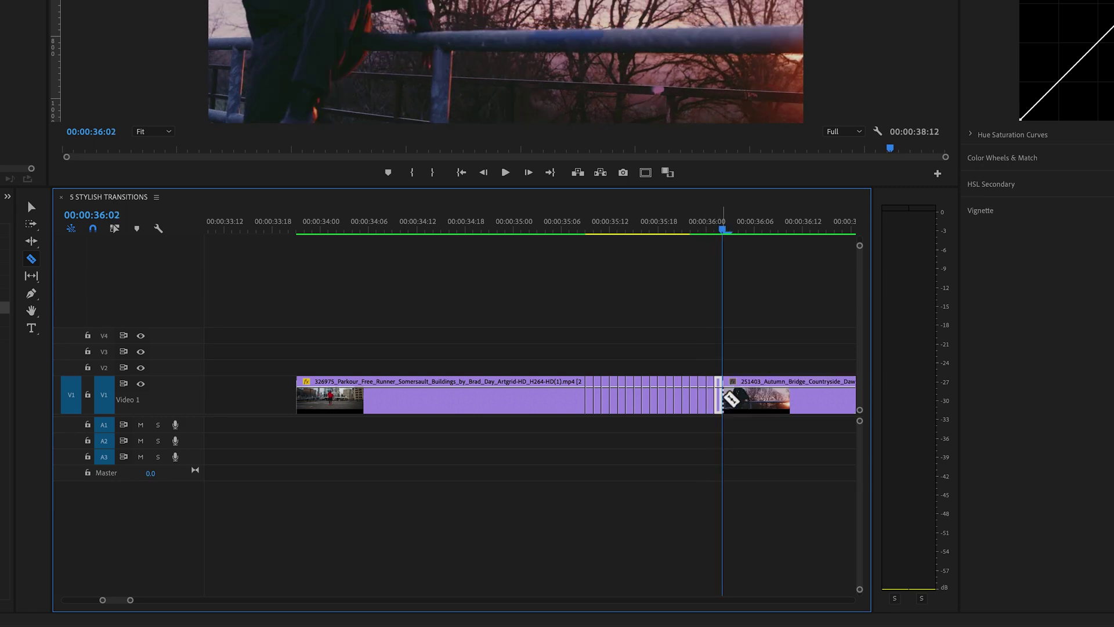
Set the Scale of the bridge piece at 00:00:35:23 to 112 and offset its Position to the right and down
{"action": "key", "text": "v"}
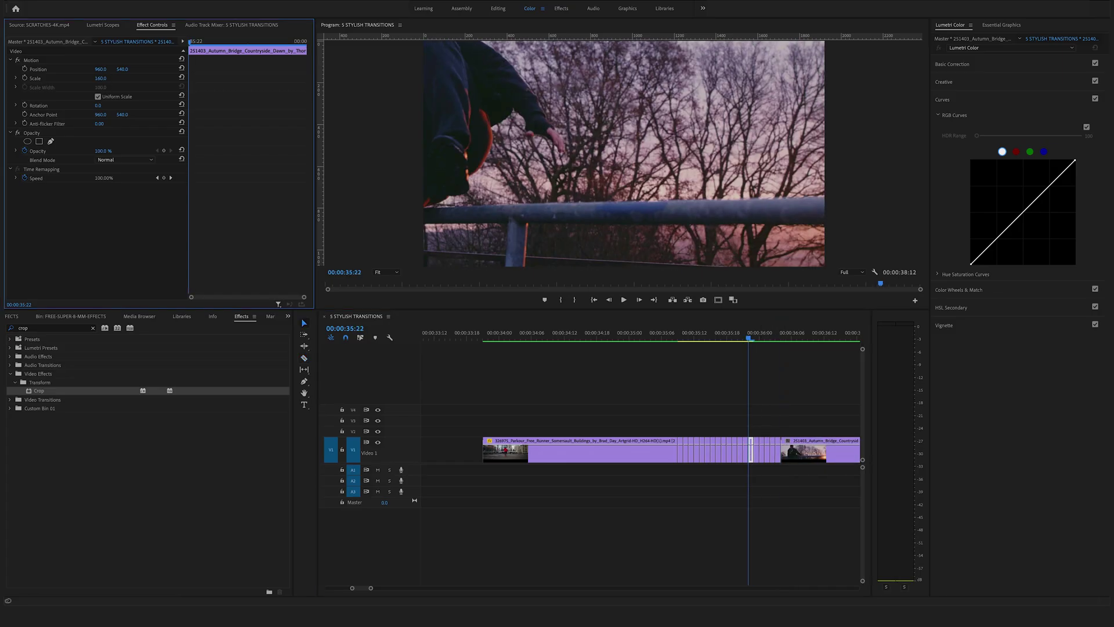
{"action": "key", "text": "Right"}
{"action": "left_click_drag", "start_coordinate": [100, 69], "coordinate": [116, 69]}
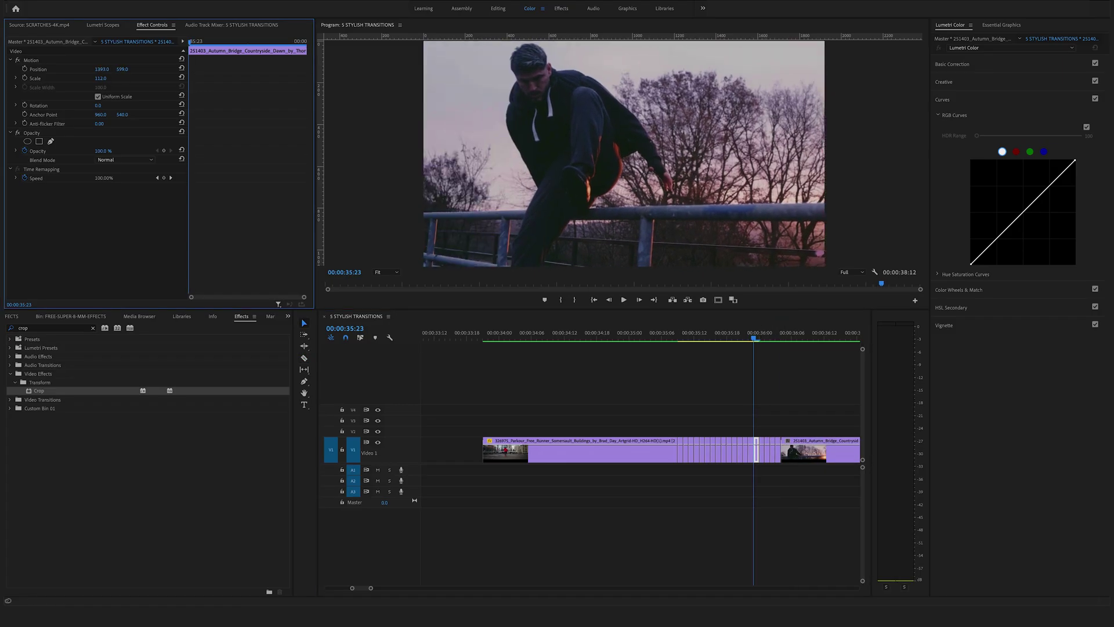
{"action": "key", "text": "Right"}
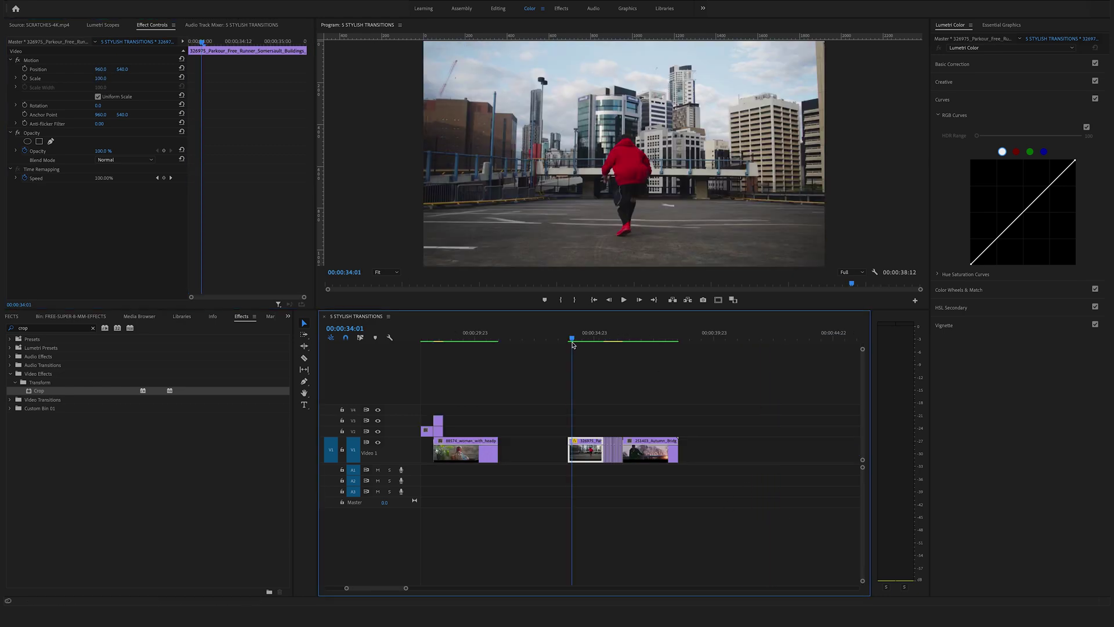
Play back the complete single-frame cut transition from 00:00:34:01
{"action": "key", "text": "space"}
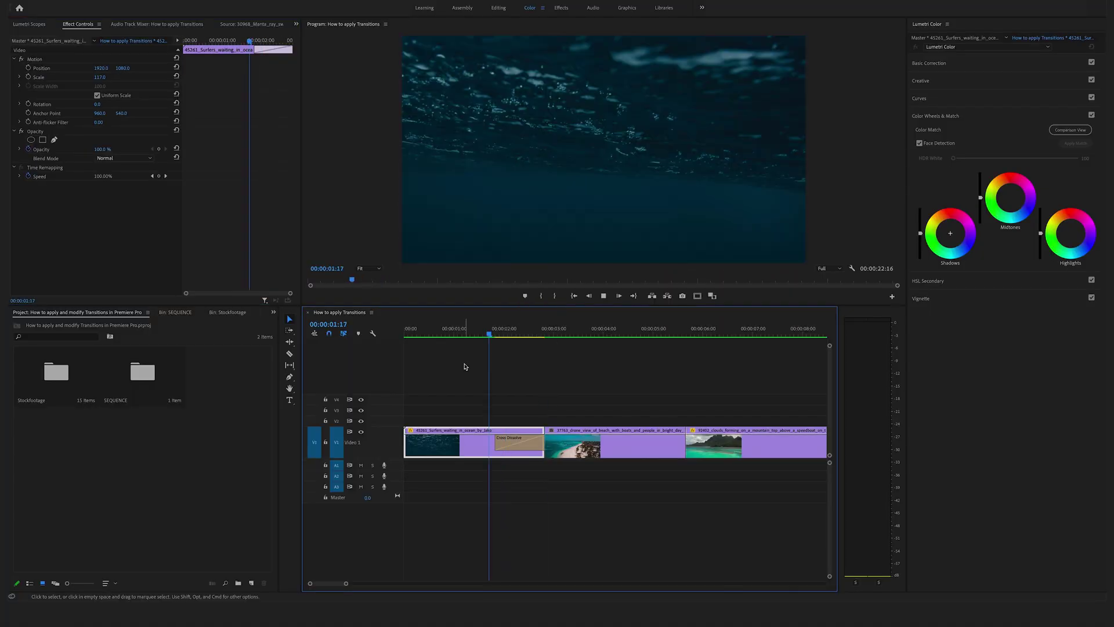
Place the playhead at 00:00:01:14 in the How to apply Transitions sequence, just before the surfers clip's Cross Dissolve
{"action": "left_click", "coordinate": [483, 334]}
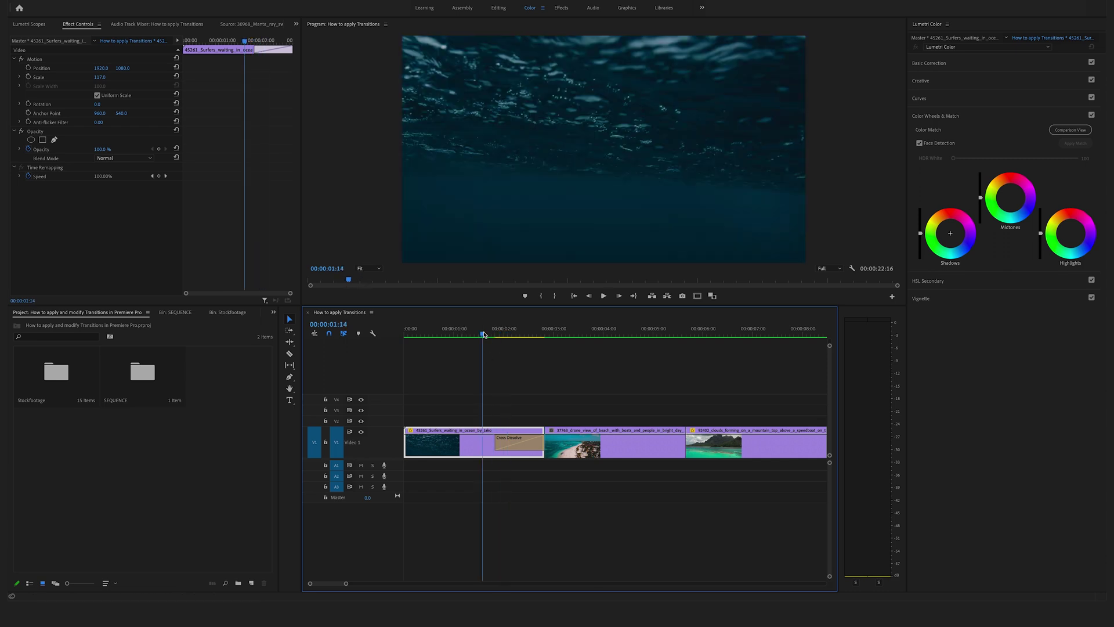